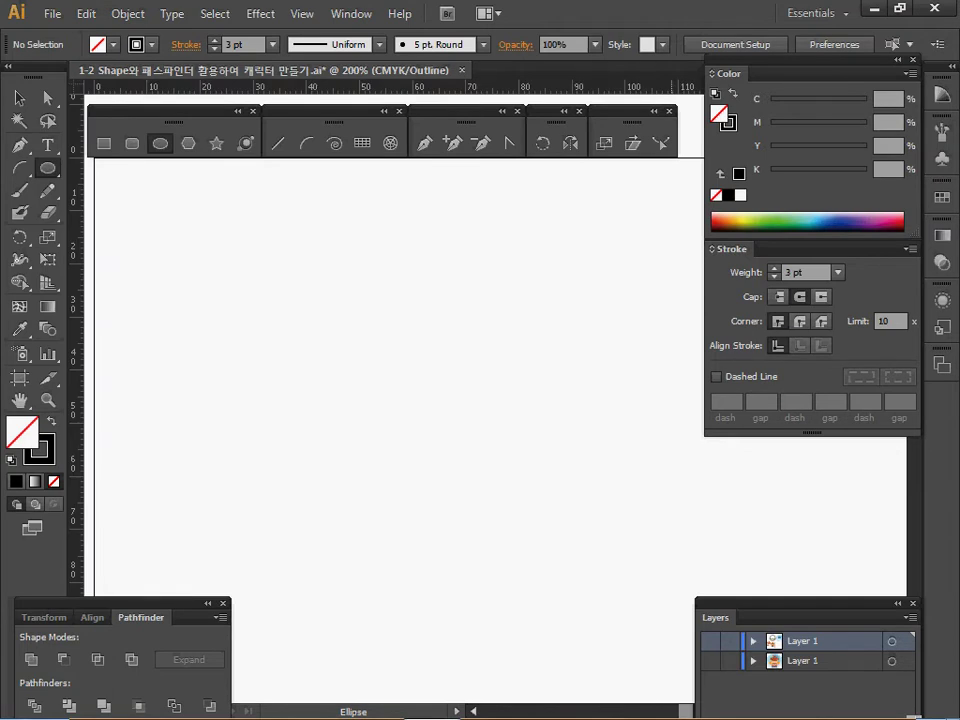
- Show the guides and switch the artwork from Outline to Preview mode
key(ctrl+semicolon)
key(ctrl+y)
drag(500, 400, 454, 342)
key(ctrl+minus)
scroll(435, 430, right, 2)
scroll(435, 430, up, 1)
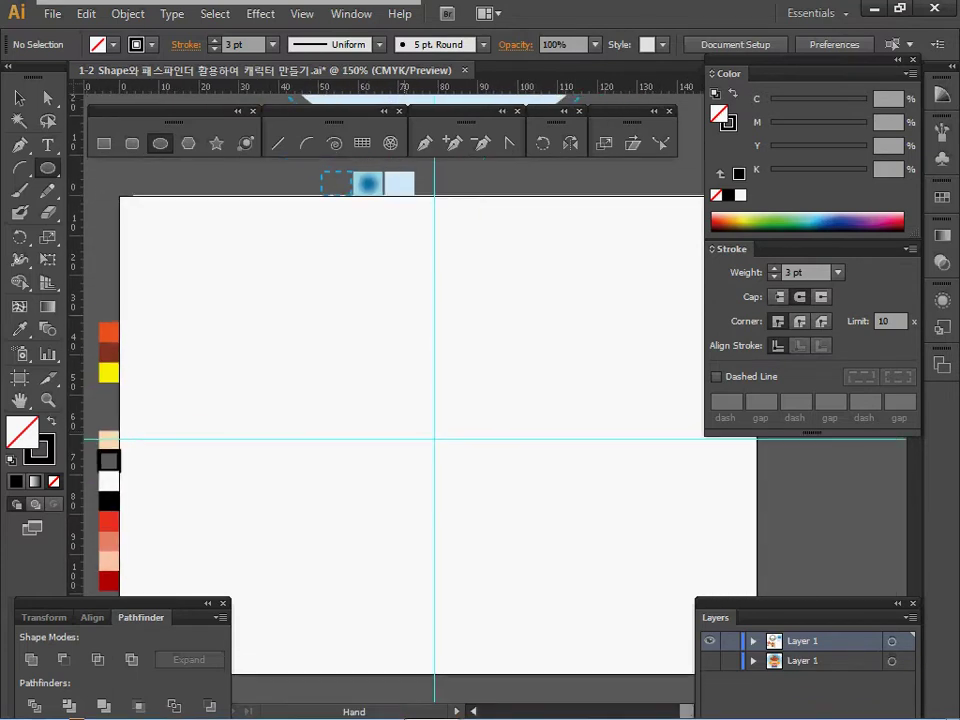
drag(435, 300, 393, 522)
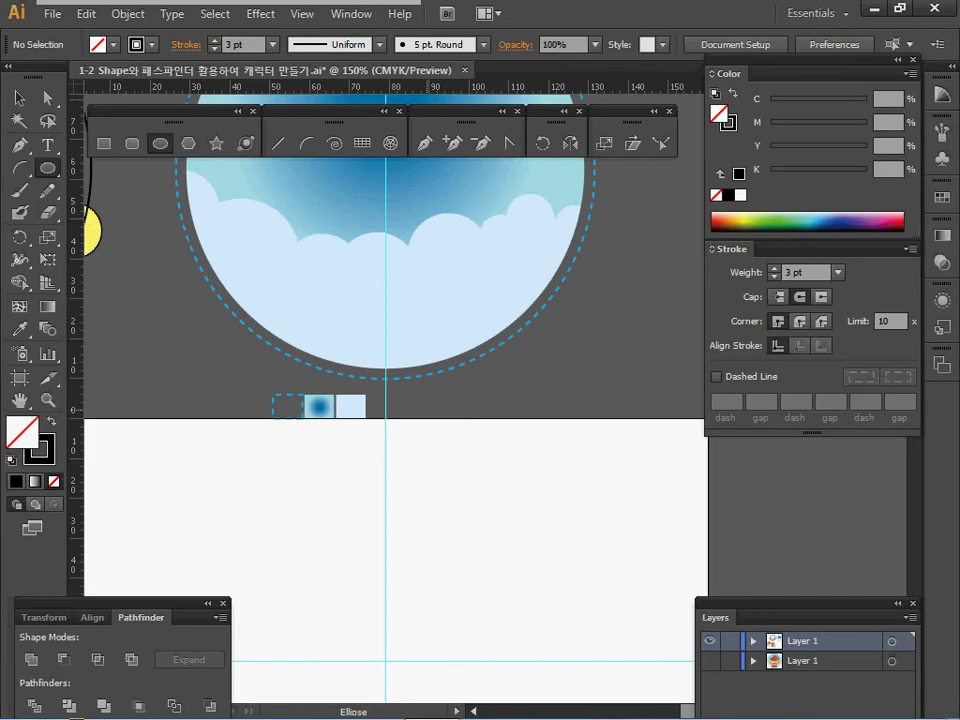
drag(400, 500, 413, 337)
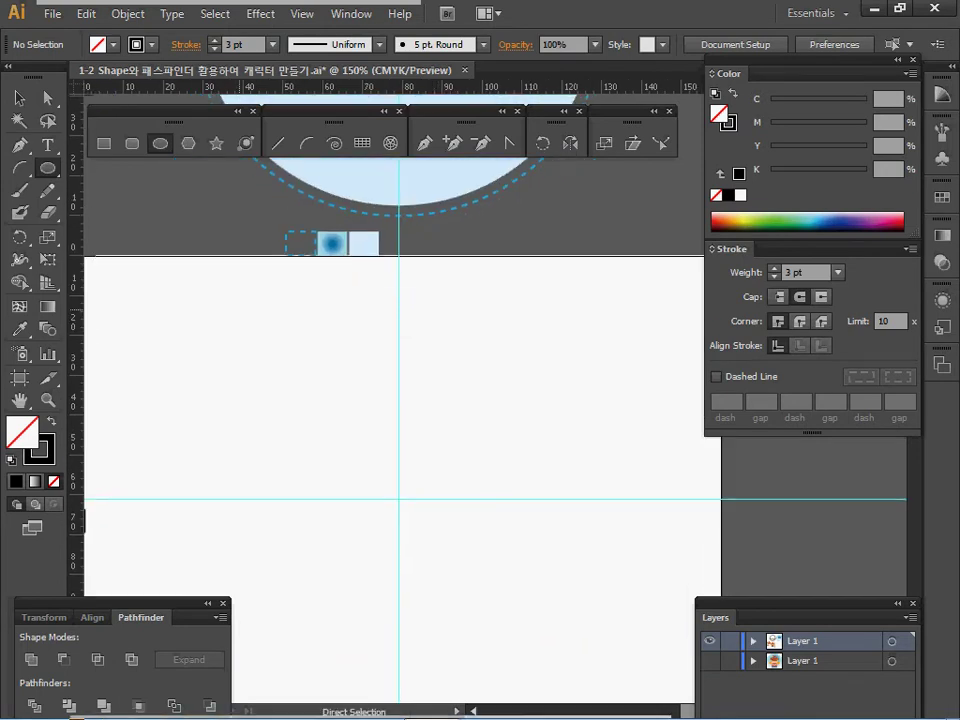
- Create a 105 × 105 mm circle centred on the intersection of the guides
key(alt)
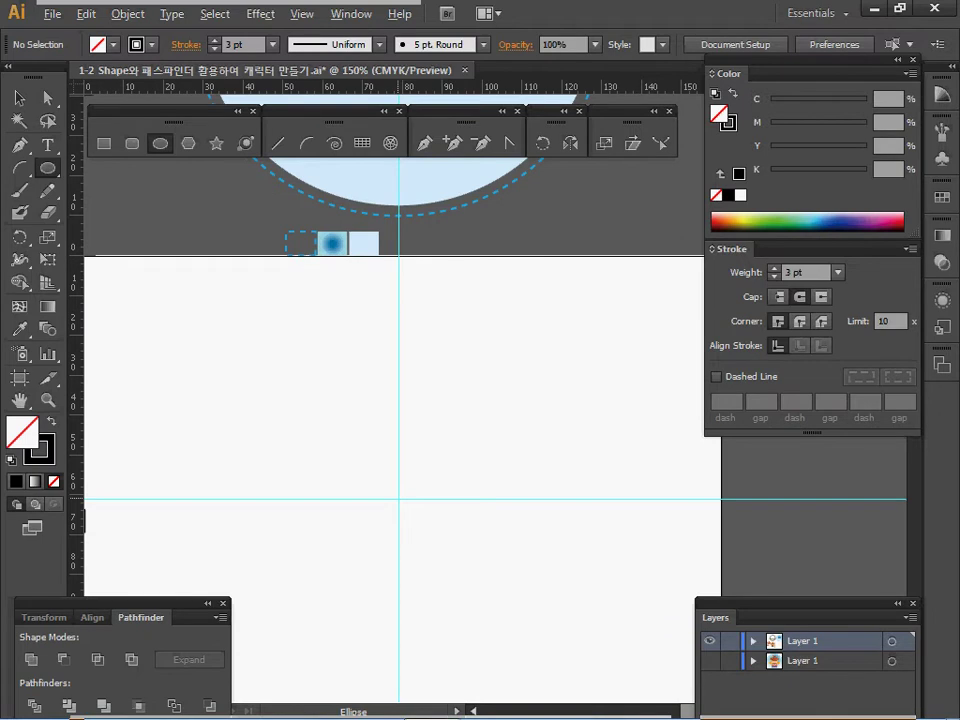
alt+click(399, 498)
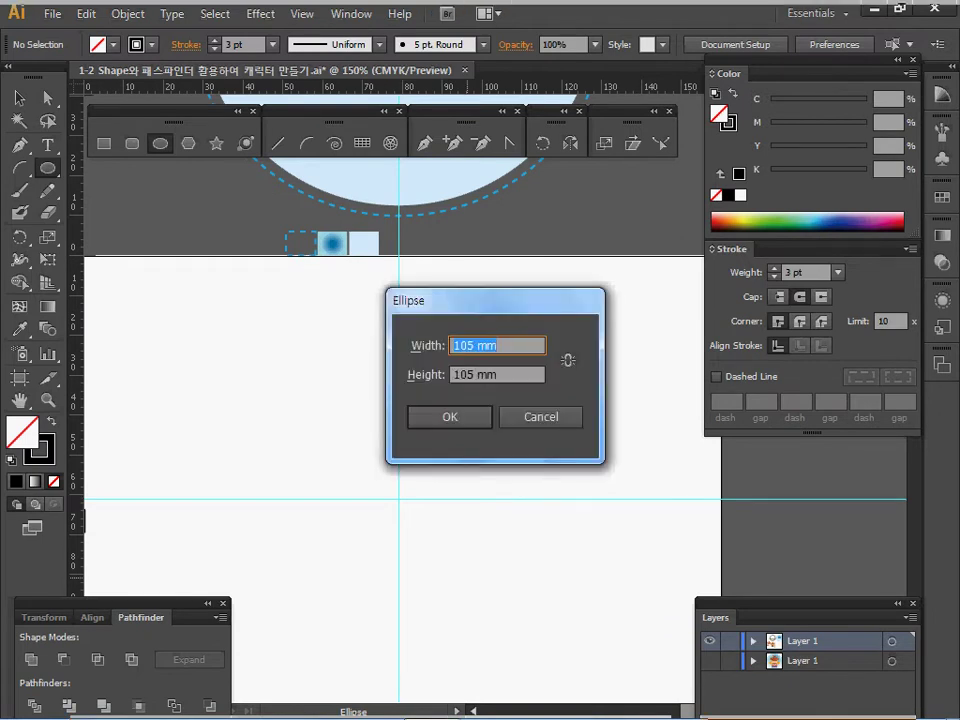
click(497, 374)
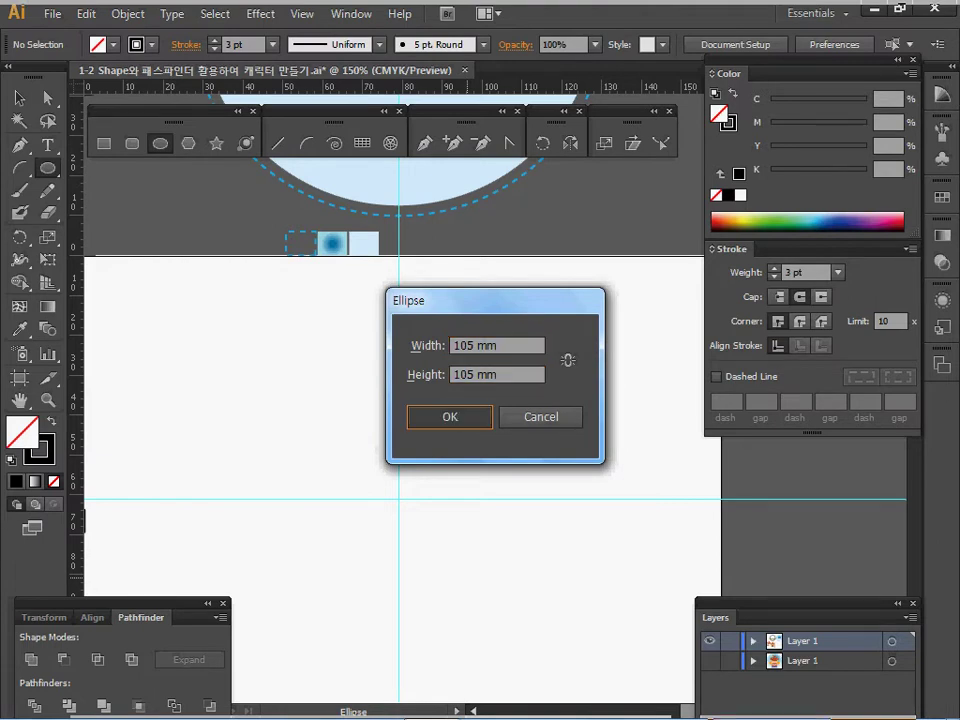
key(Return)
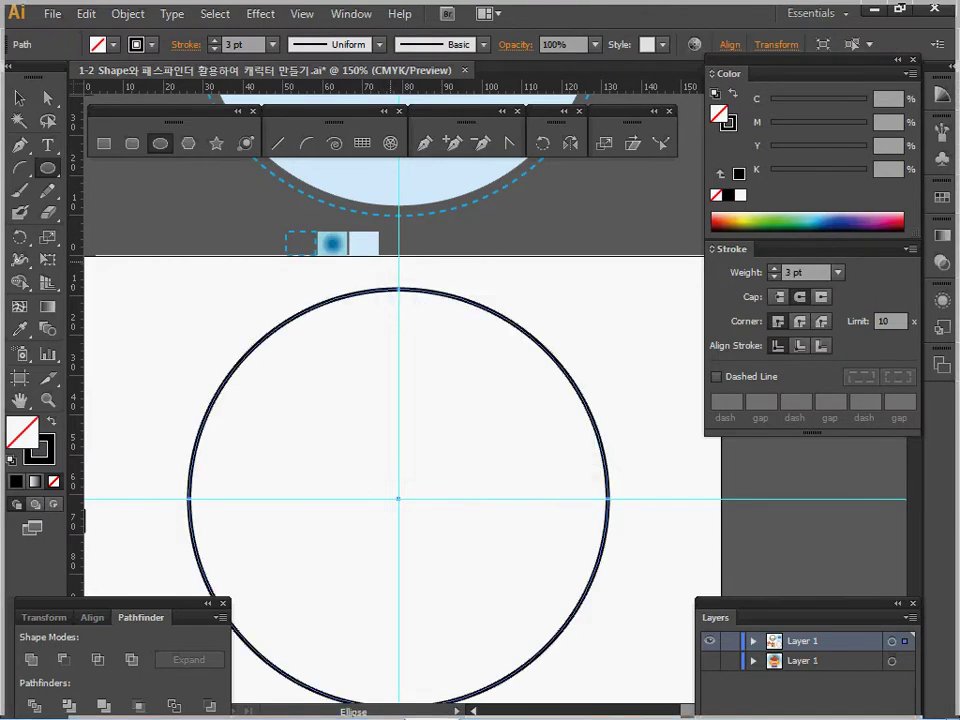
- Copy the blue dashed 1.5 pt stroke of the finished badge's outer ring onto the new circle, and save the file
key(i)
click(400, 214)
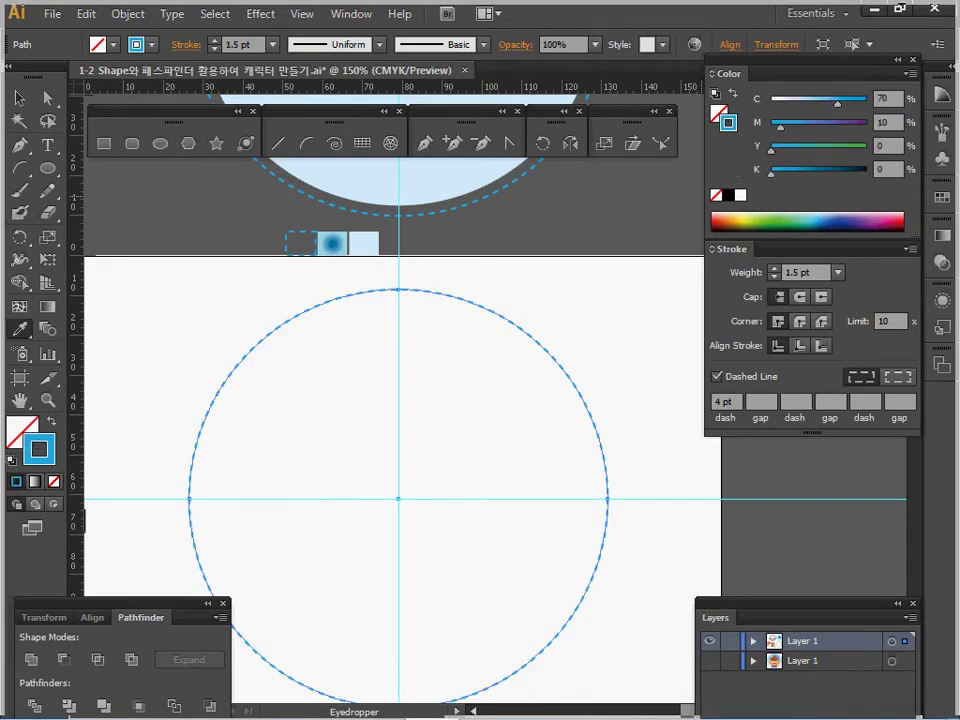
click(805, 272)
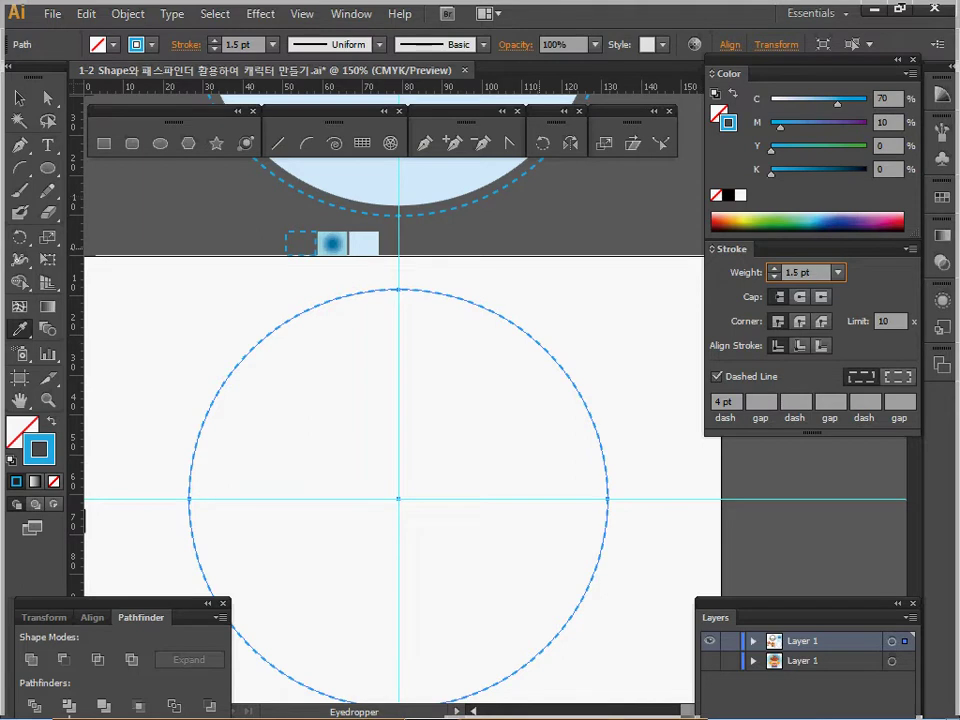
key(ctrl)
key(ctrl+shift+a)
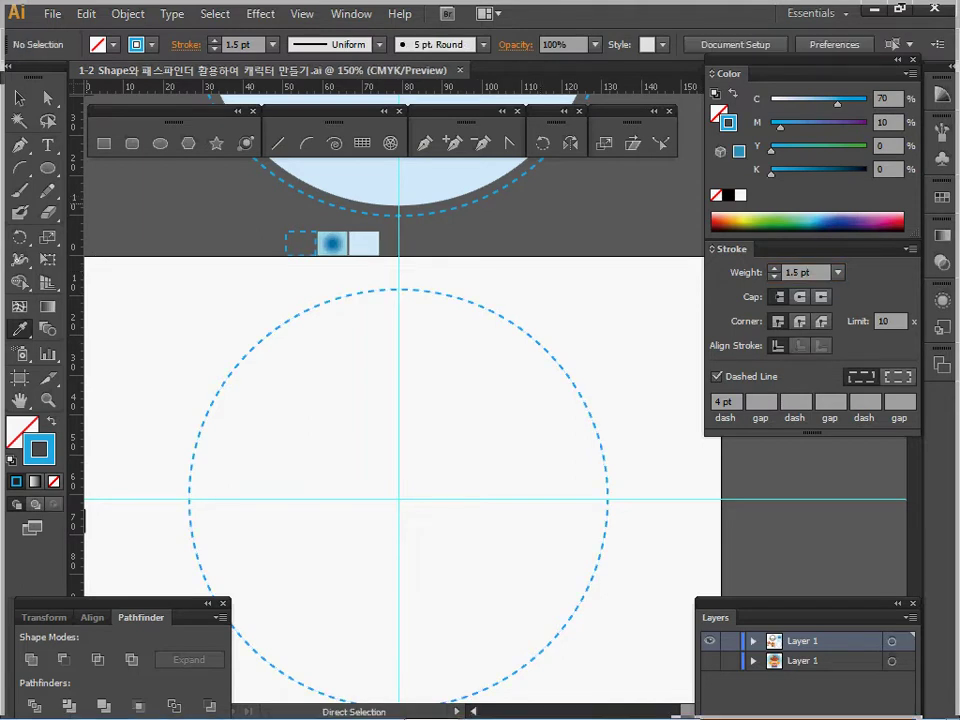
- Make a 95% uniformly scaled copy of the dashed circle and give it the default white fill and 1 pt black stroke
key(v)
key(ctrl+a)
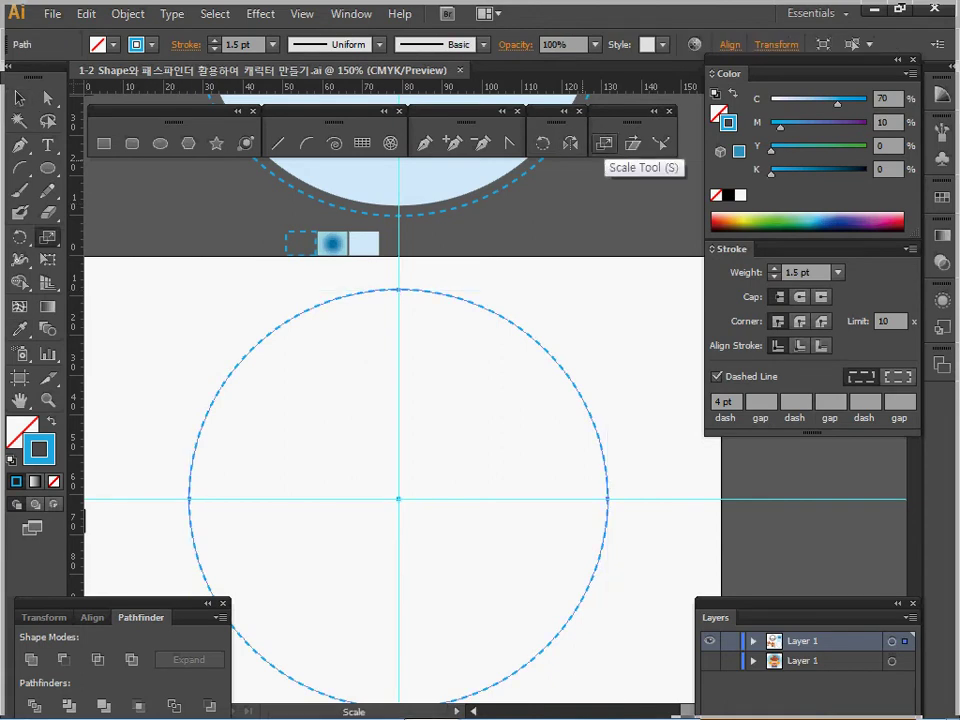
double_click(604, 143)
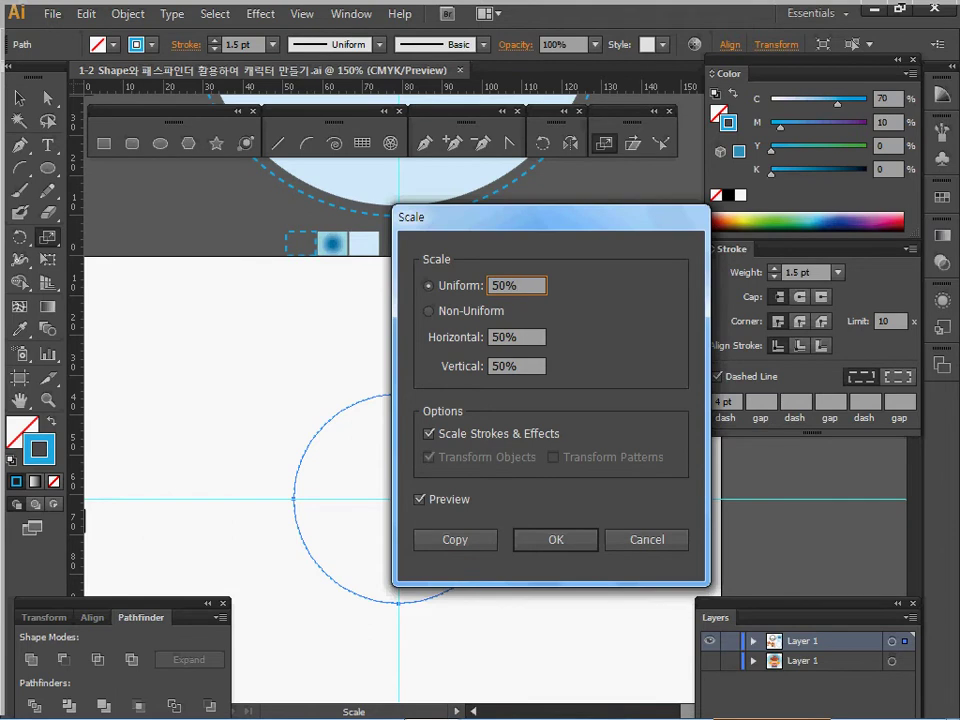
key(Tab)
text(95)
key(alt+c)
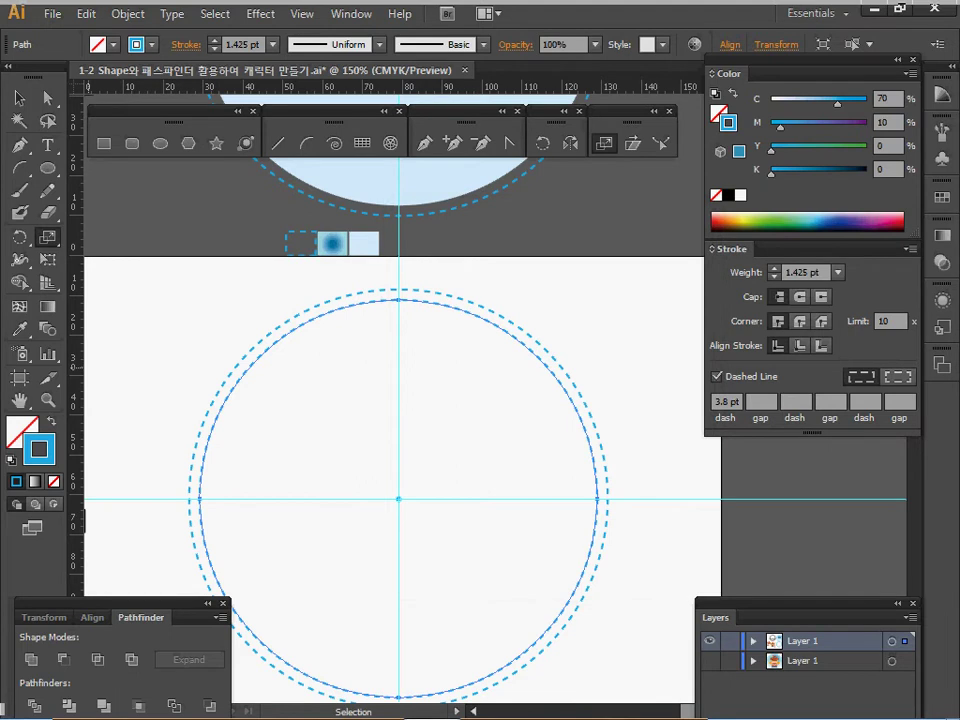
key(d)
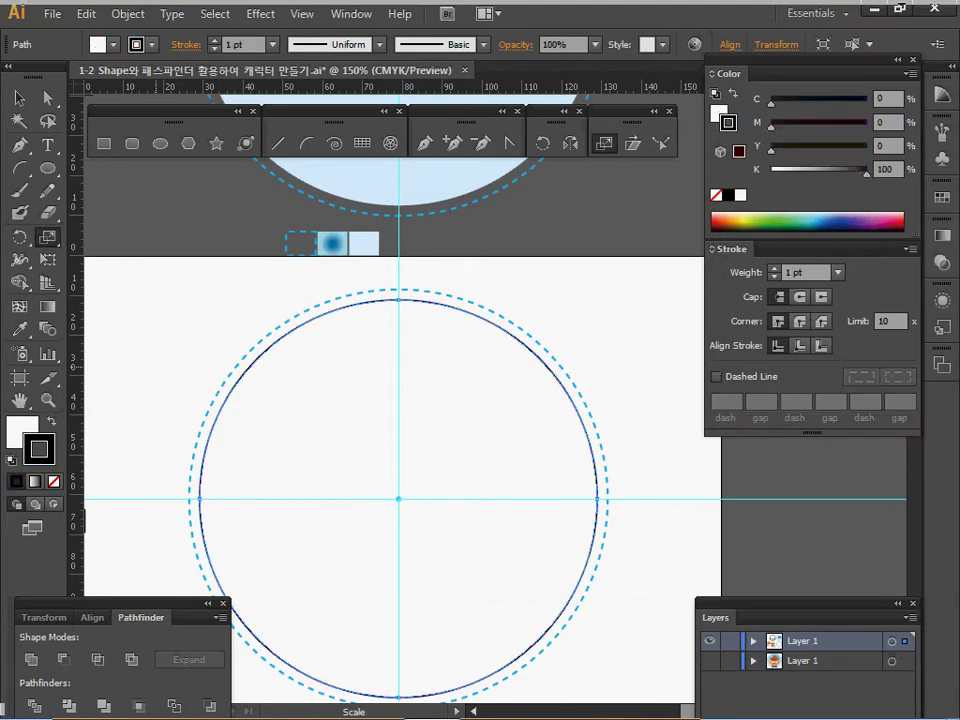
- Examine the individual yellow circles arranged across the lower part of the black double ring
drag(400, 400, 857, 632)
key(v)
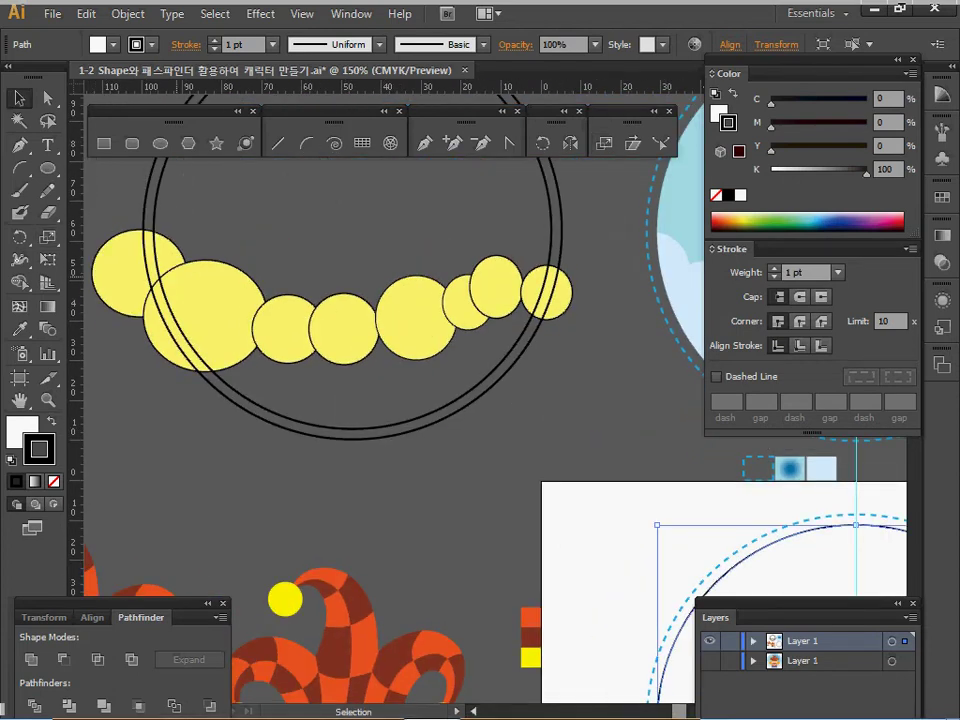
click(140, 273)
click(205, 316)
click(287, 327)
click(416, 317)
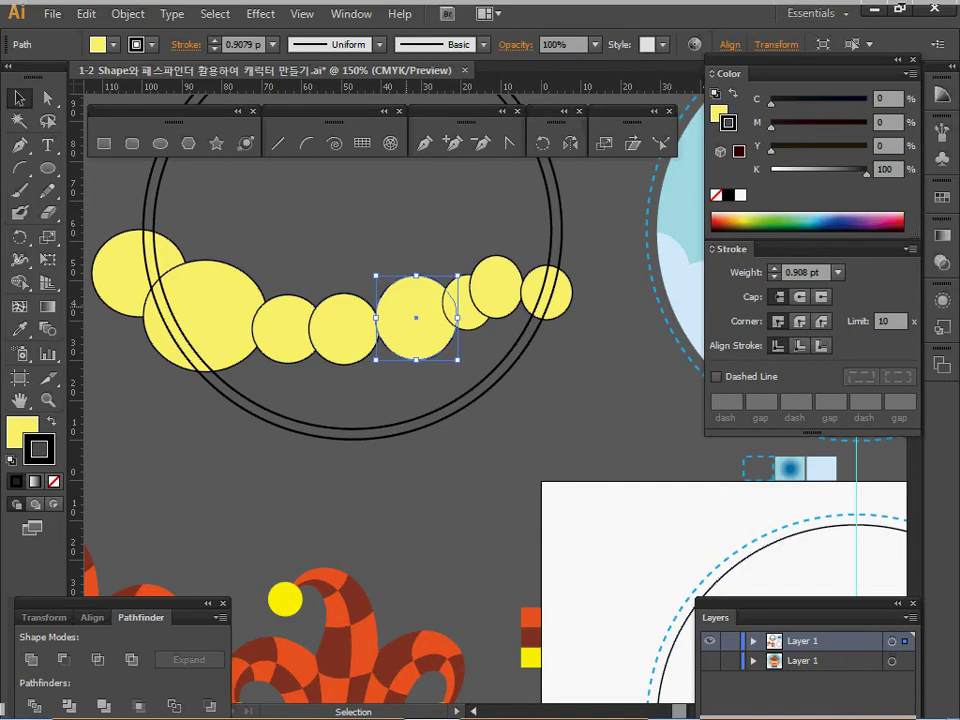
click(546, 292)
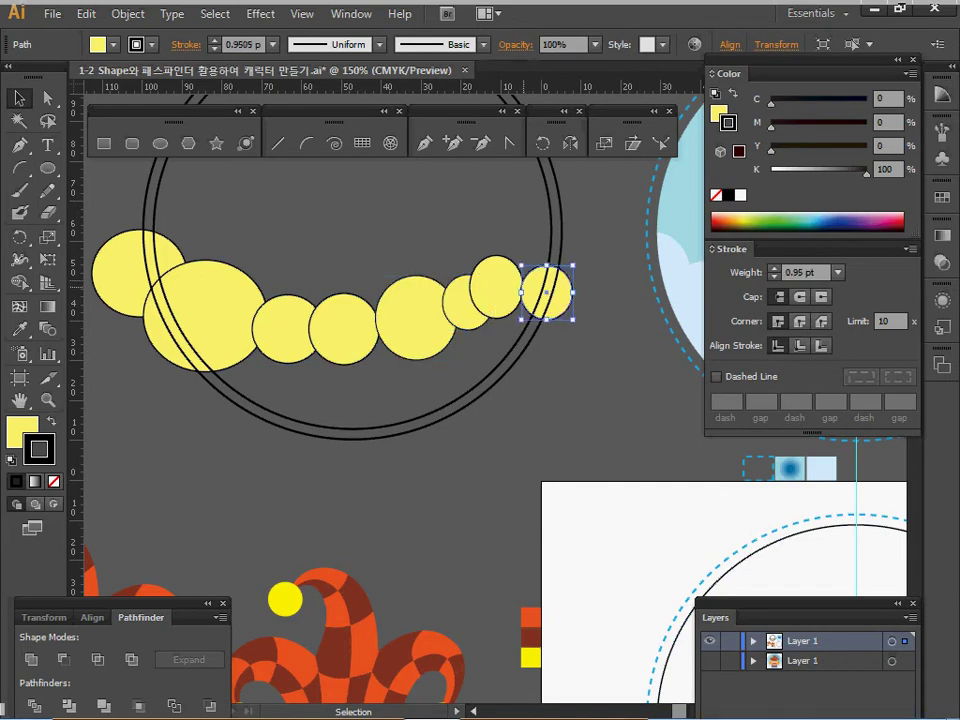
- Delete the outer black ring and split the inner circle and yellow circles with Pathfinder Divide
key(ctrl+z)
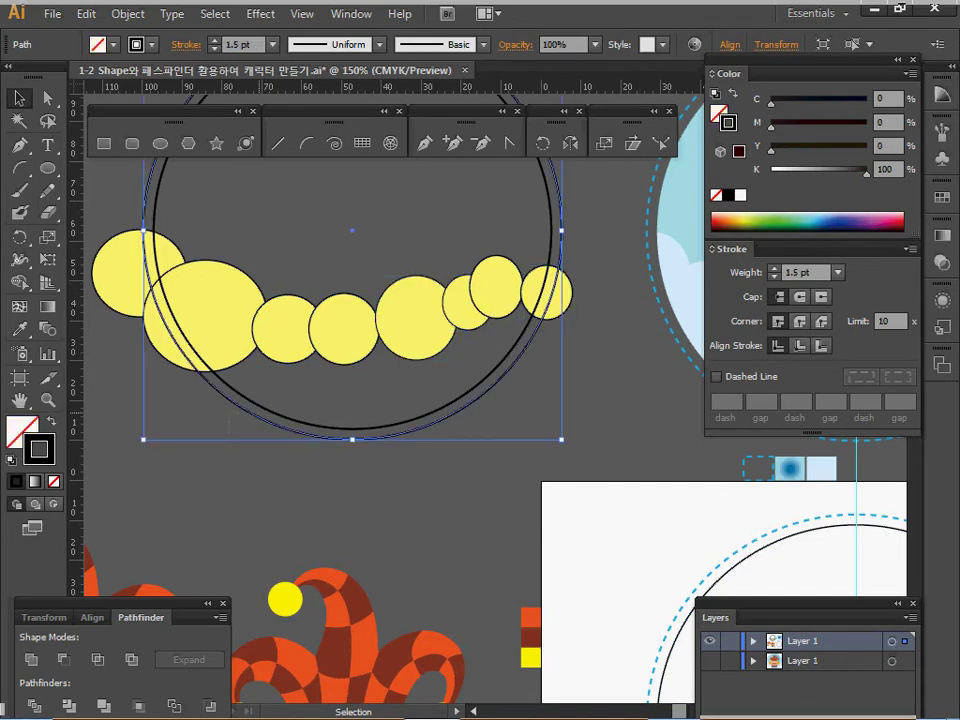
key(Delete)
drag(133, 399, 570, 214)
scroll(570, 214, up, 2)
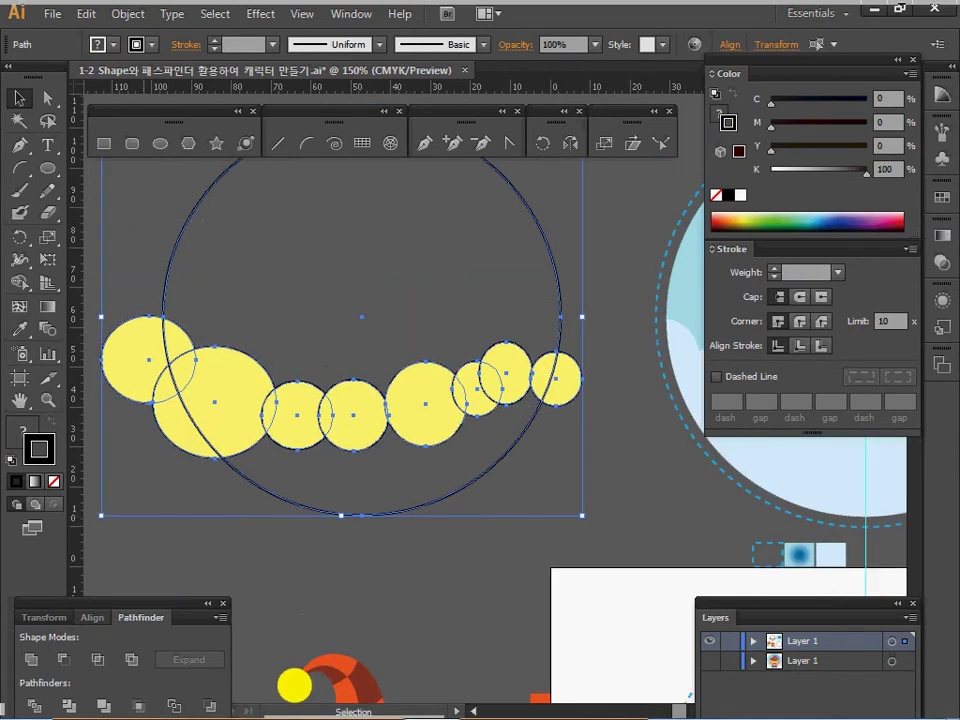
key(ctrl+g)
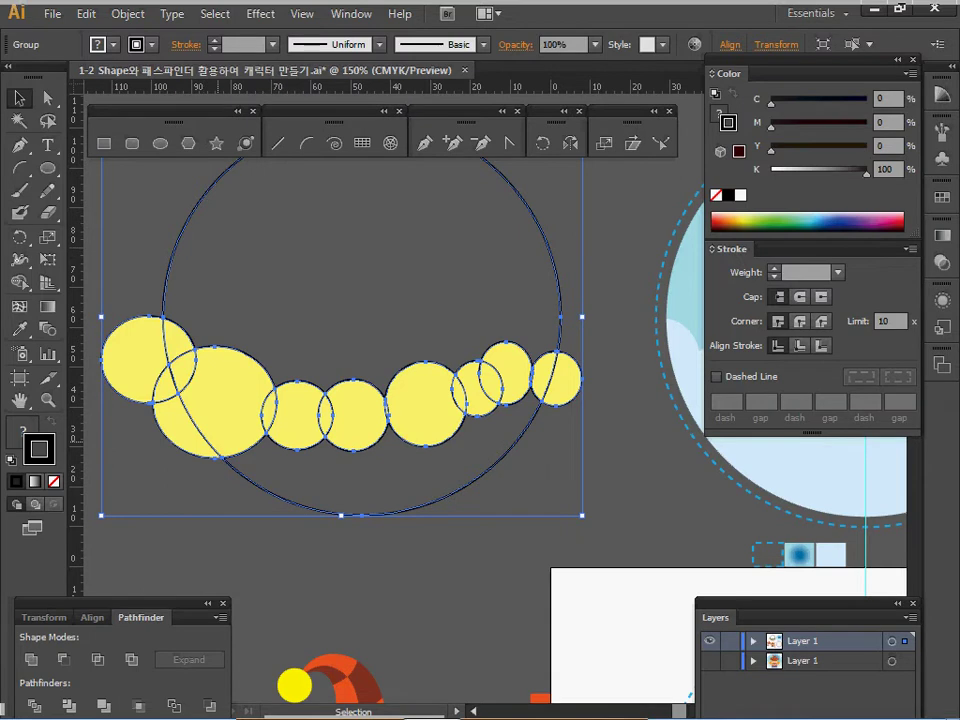
- Isolate the divided group and delete the yellow pieces that extend outside the large circle
double_click(148, 357)
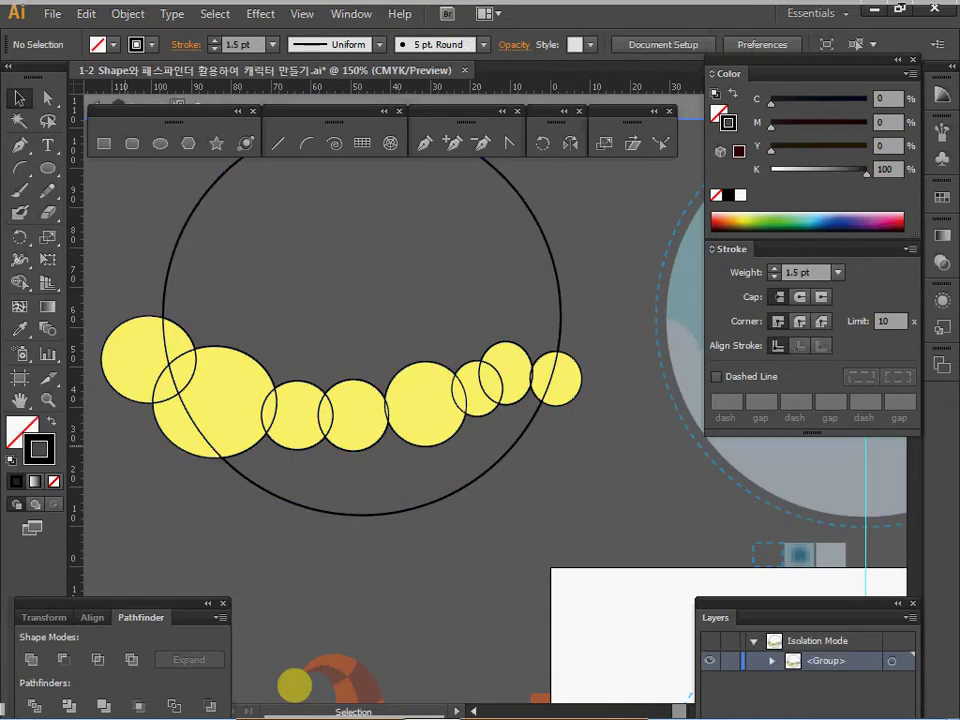
click(125, 355)
key(Delete)
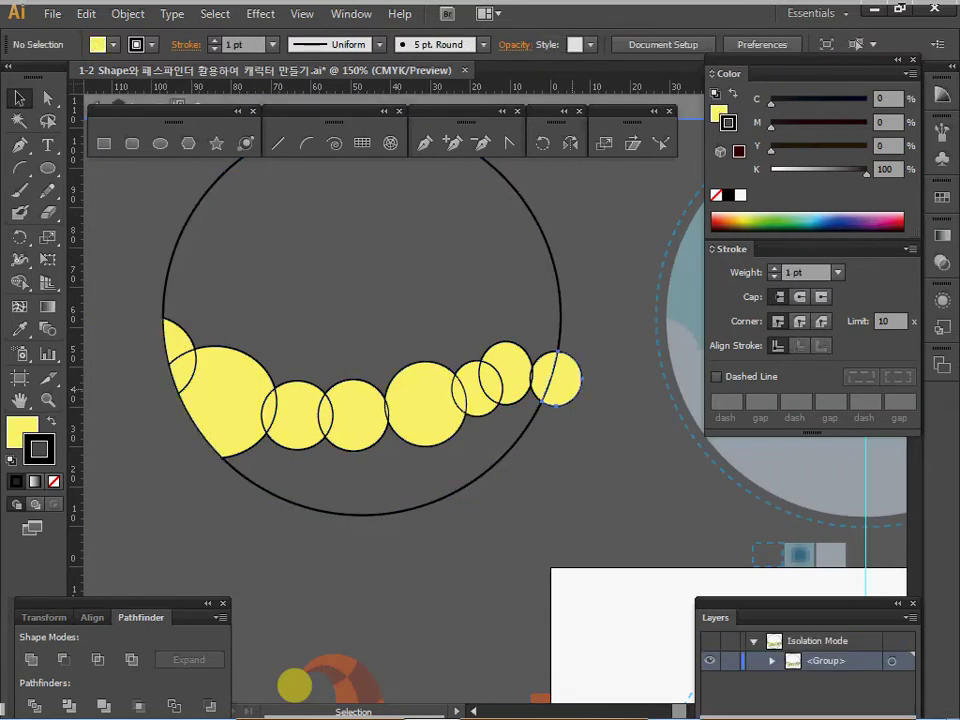
click(568, 378)
key(Delete)
- Unite all pieces below the upper region, including the leftover overlaps at both edges, into a single cloud shape
drag(125, 485, 560, 400)
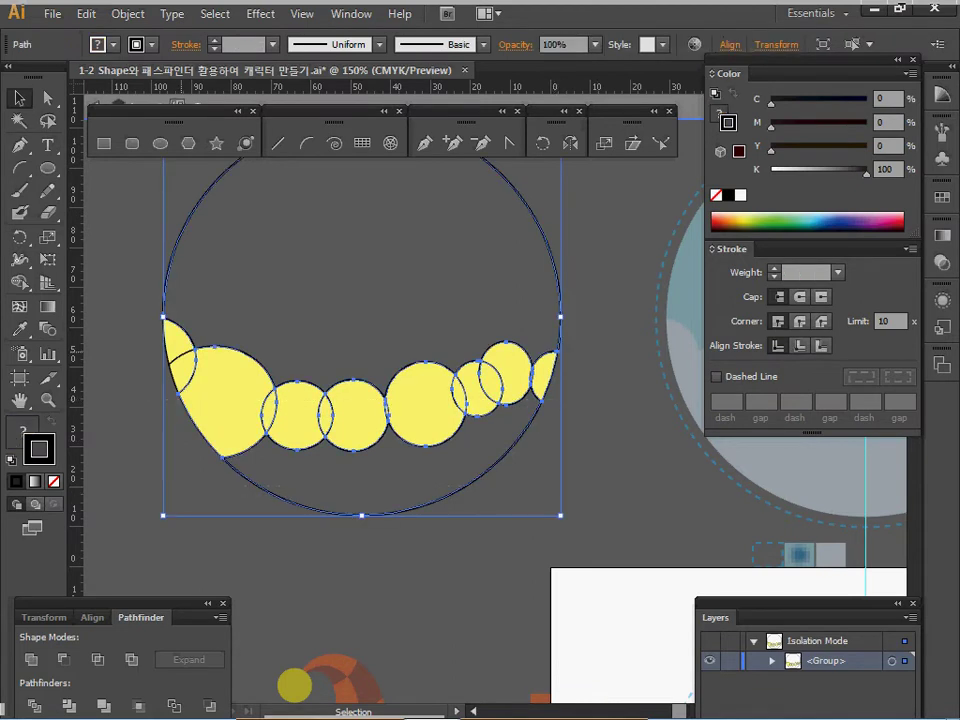
shift+click(190, 232)
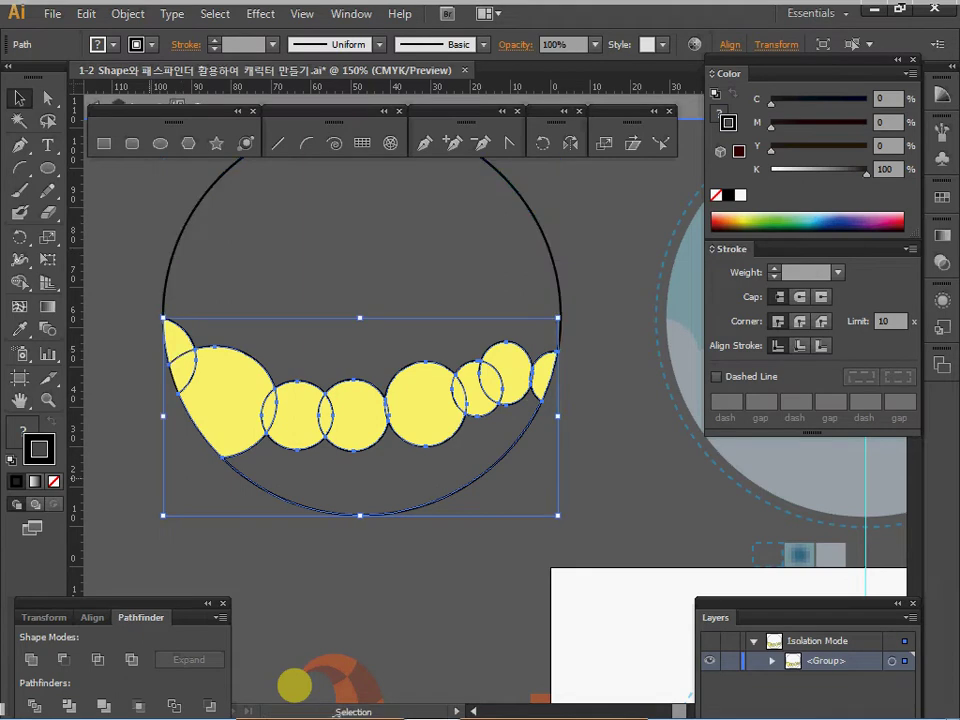
click(31, 659)
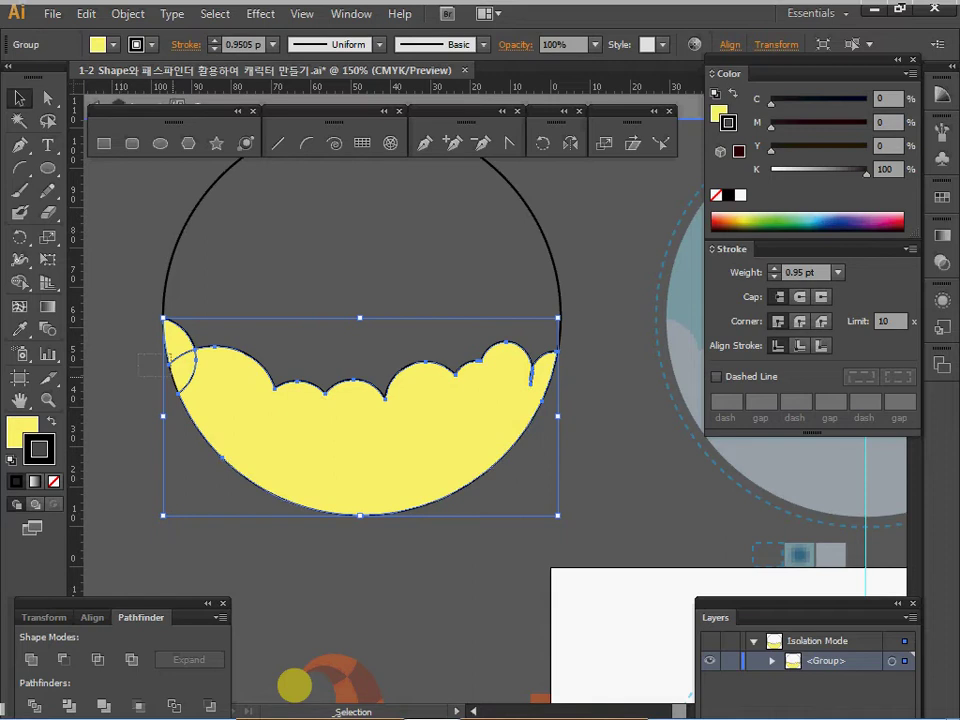
key(ctrl+shift+g)
key(ctrl+shift+a)
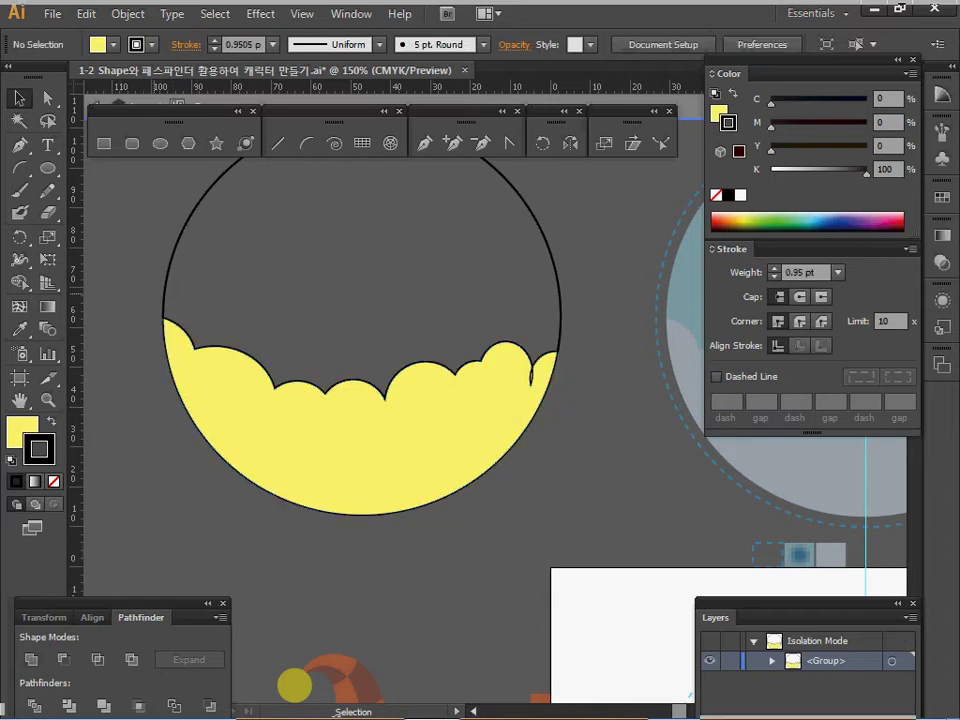
click(360, 440)
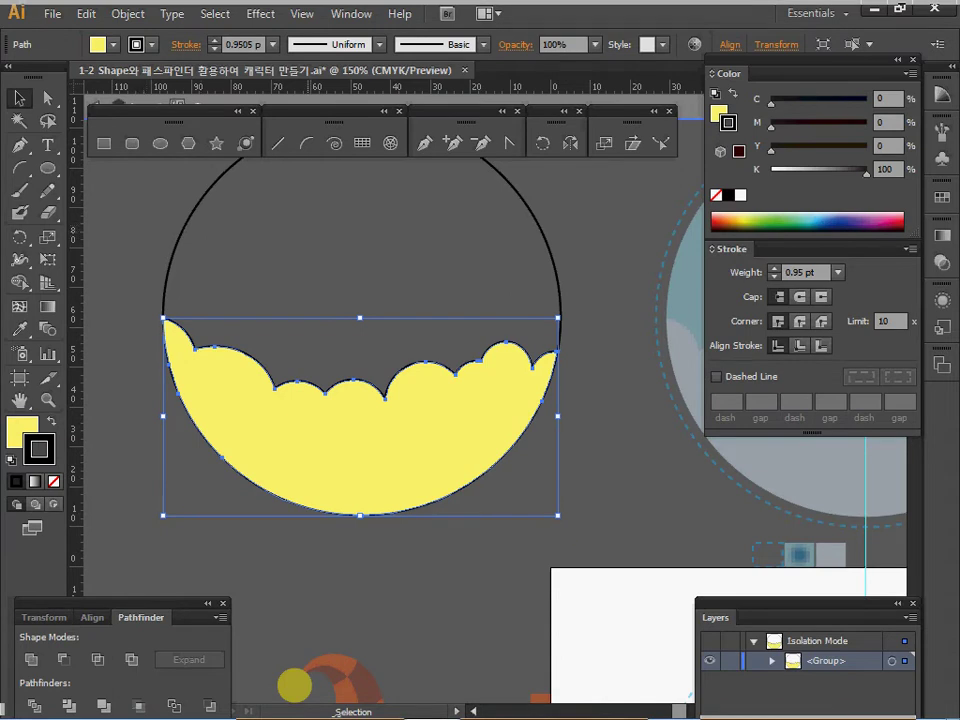
- Fill the cloud shape with the light blue of the sample swatch, without a stroke, using the Eyedropper
key(ctrl+minus)
drag(500, 400, 312, 380)
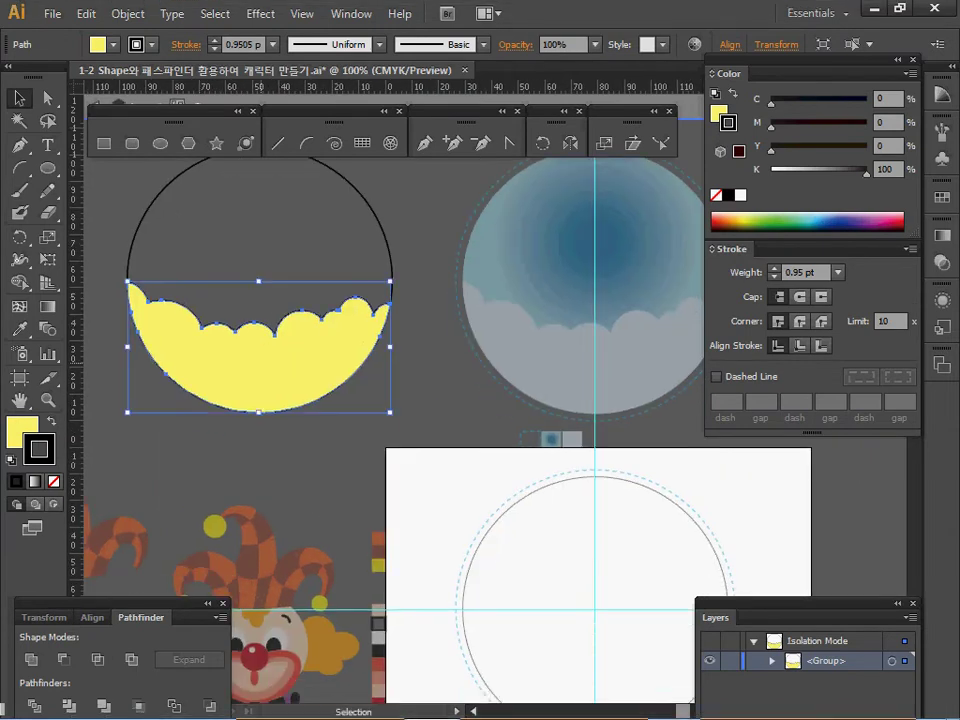
key(i)
click(571, 438)
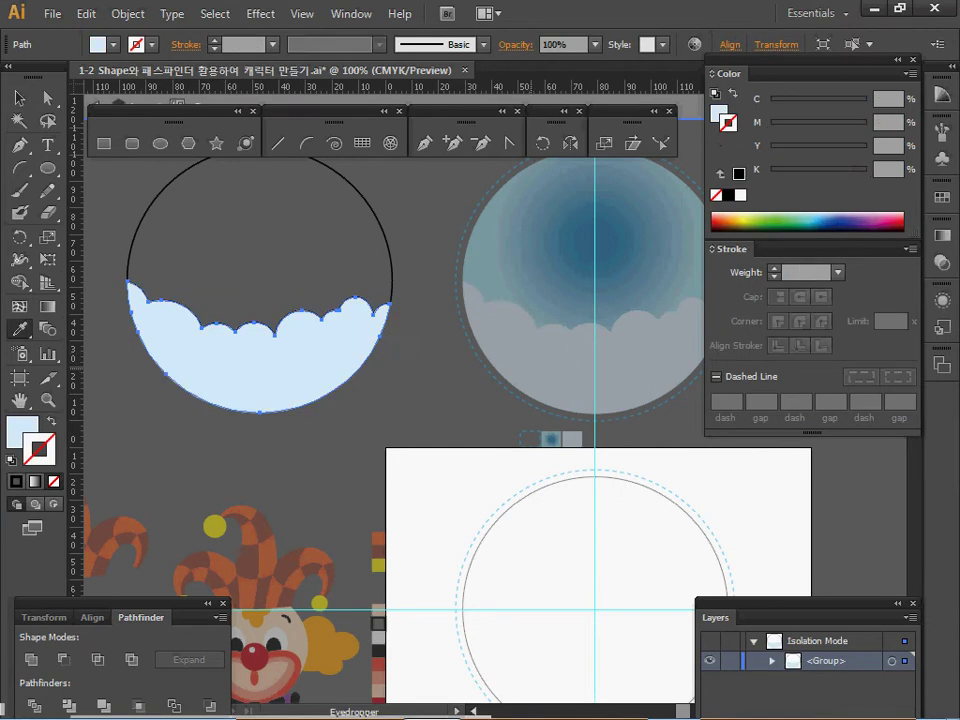
- Apply the finished badge's blue radial gradient to the upper sky shape using the Eyedropper
key(ctrl+shift+a)
ctrl+click(260, 157)
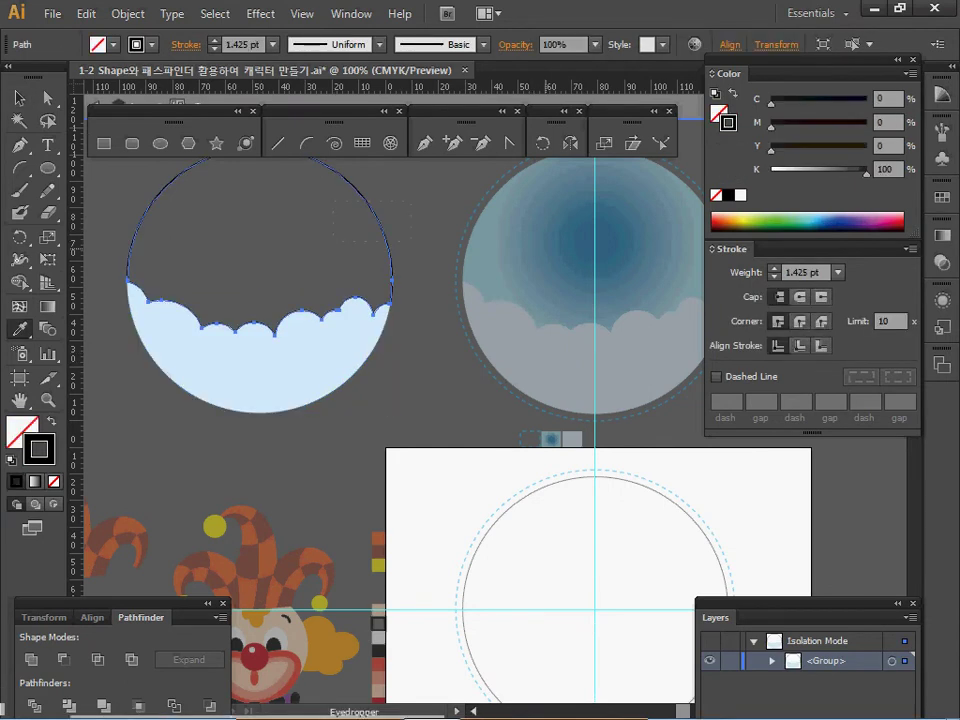
click(595, 258)
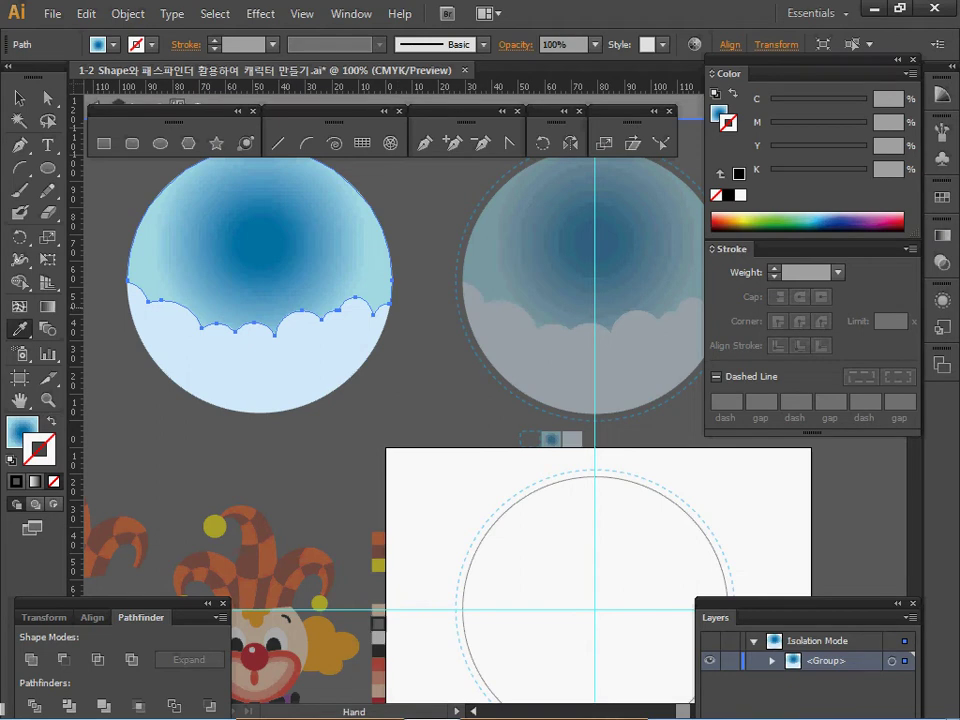
- Examine the colours and locations of both stops in the sky's radial gradient
key(ctrl+F9)
click(722, 282)
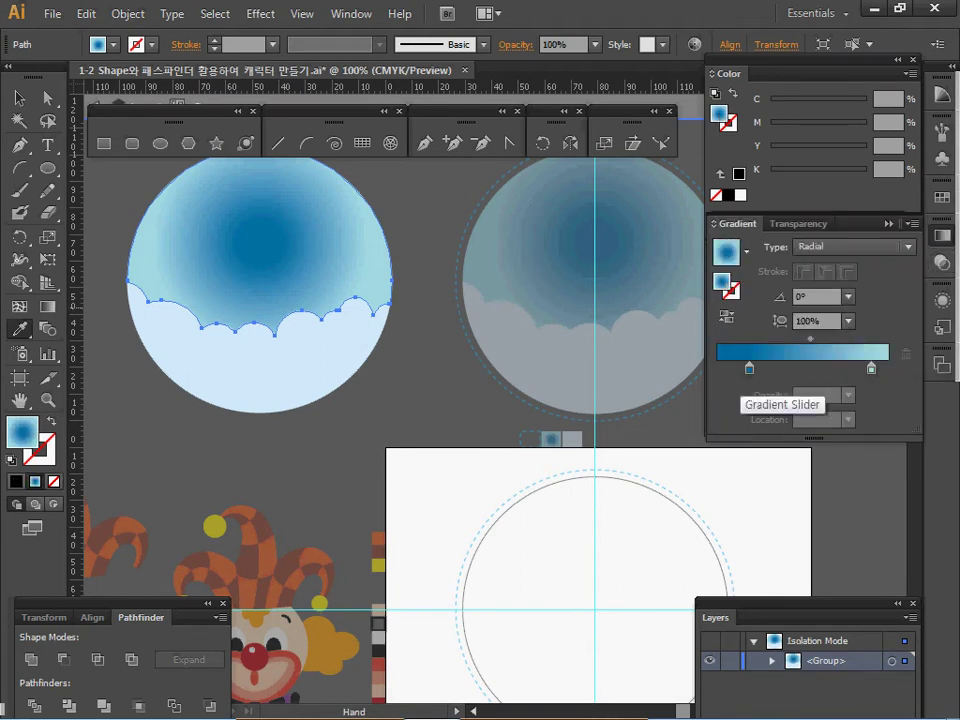
click(749, 368)
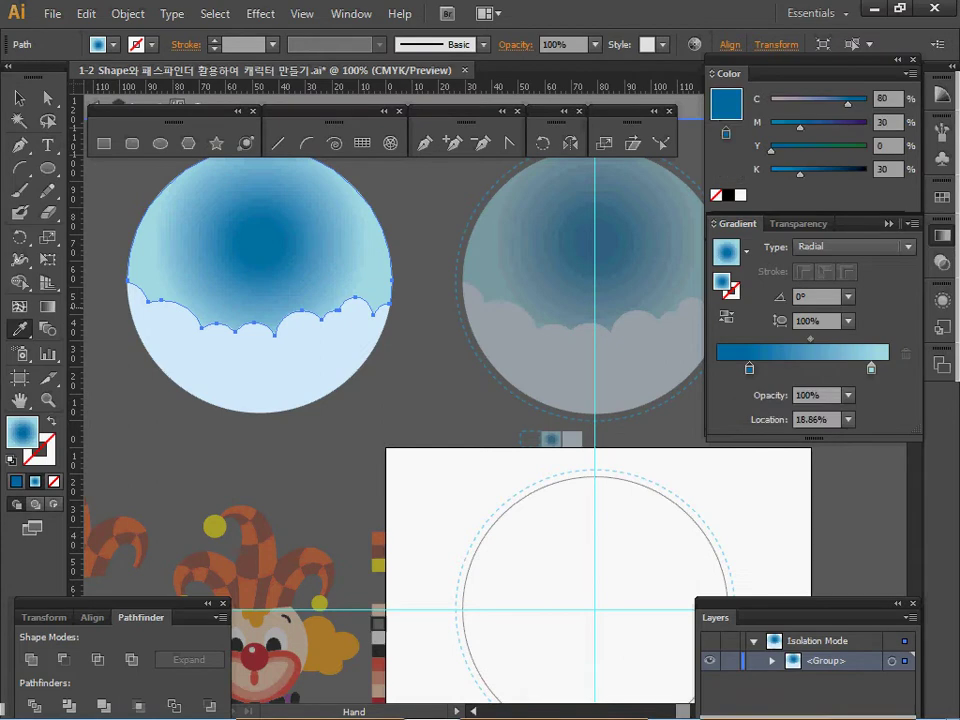
click(871, 368)
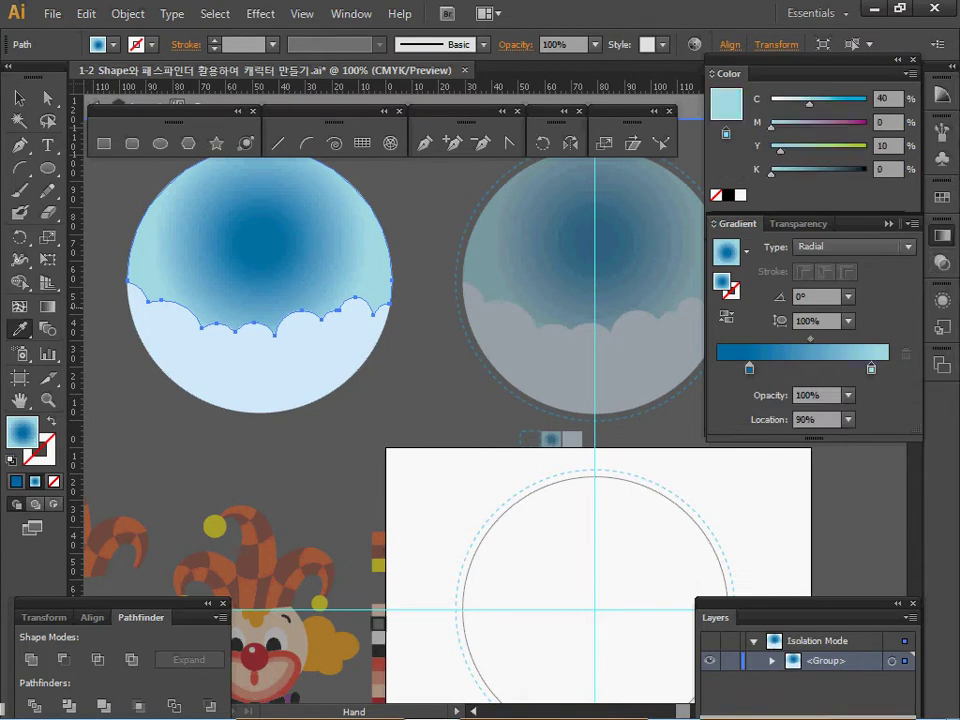
- Leave isolation mode and move the coloured sky-and-cloud group onto the artboard, inside the dashed ring
key(ctrl+F10)
key(v)
key(ctrl+shift+a)
key(ctrl+a)
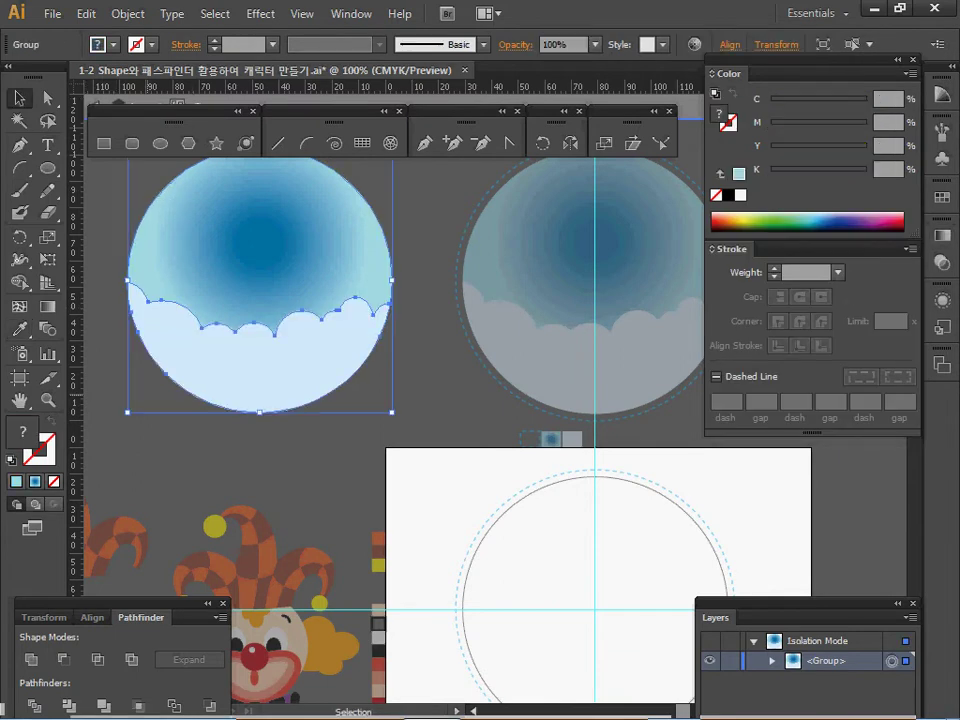
key(Escape)
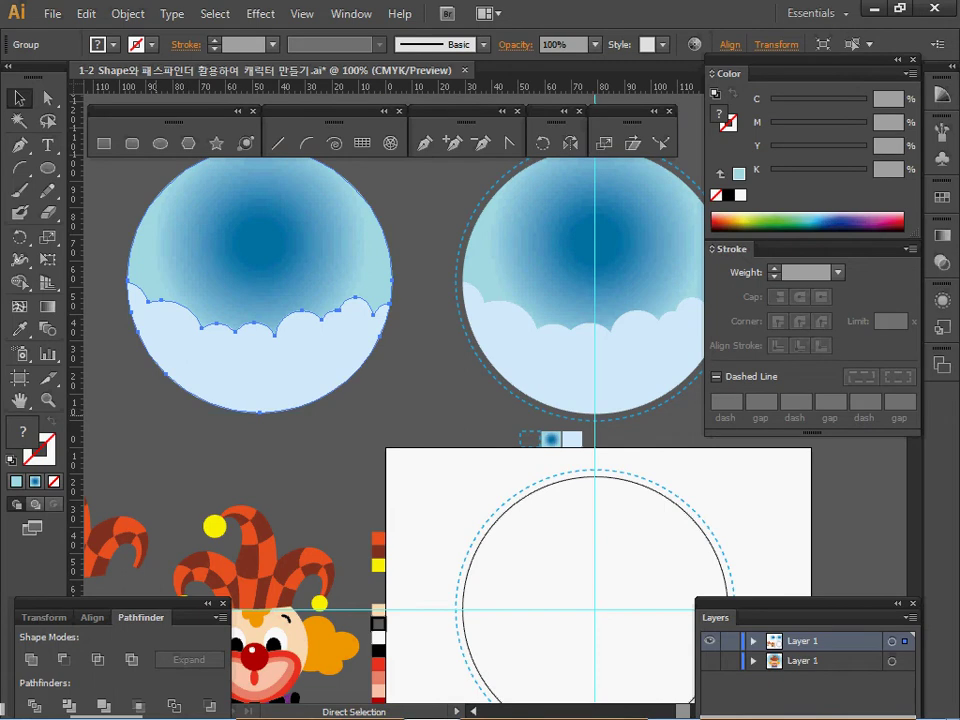
key(Delete)
drag(560, 520, 521, 495)
key(ctrl+v)
key(ctrl+shift+a)
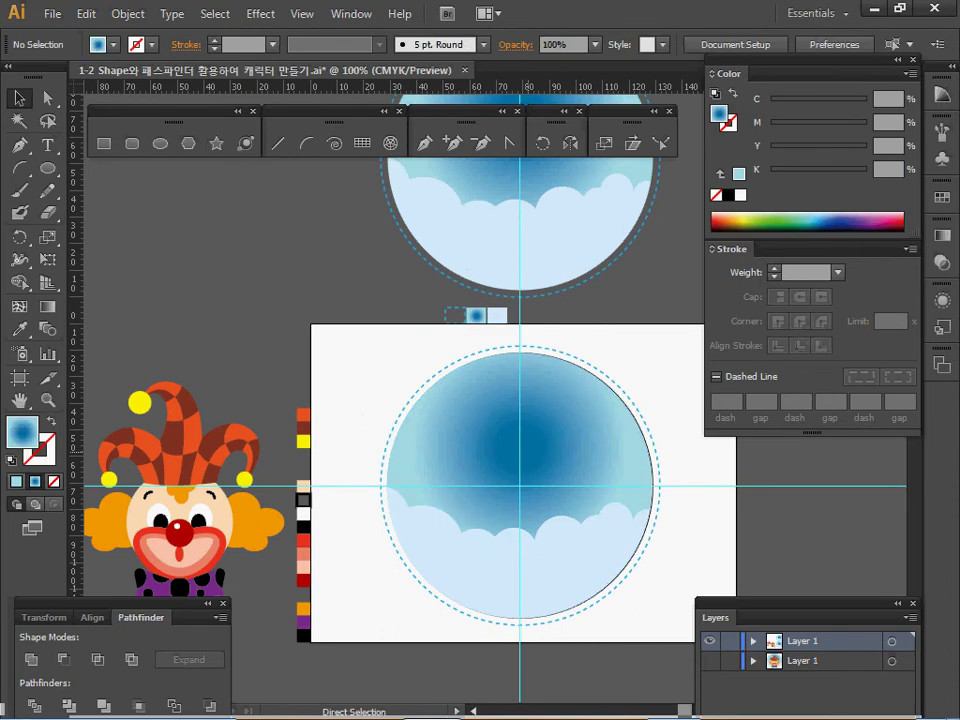
- Remove the black-outlined base circle that lies under the placed sky-and-cloud badge
click(614, 391)
key(v)
key(ctrl+shift+a)
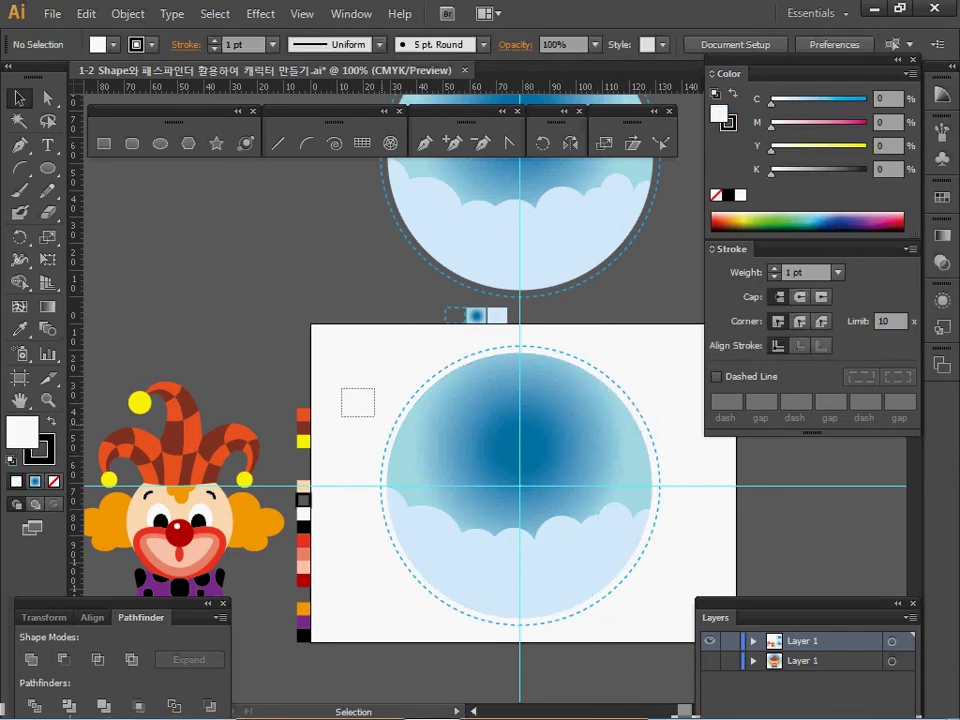
- Select the artboard's sky-and-cloud badge together with its dashed ring and align the two to each other
click(382, 470)
key(v)
drag(354, 424, 430, 506)
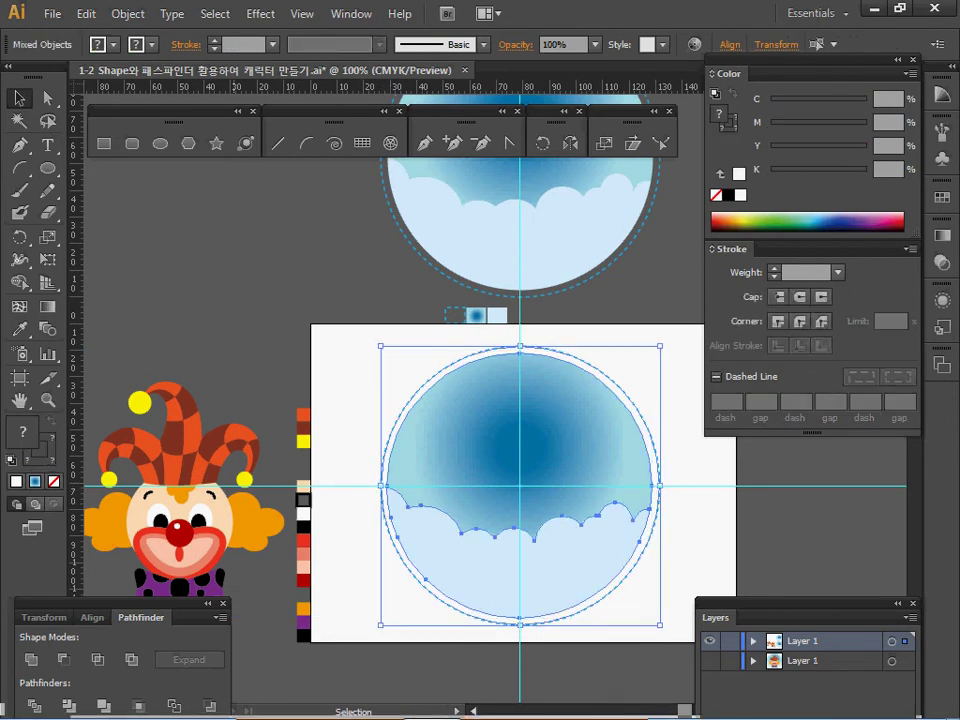
key(shift+F7)
key(ctrl+shift+a)
key(a)
- Try to create a 40 mm by 40 mm face circle at the centre of the clown's head with the Ellipse tool
key(ctrl+=)
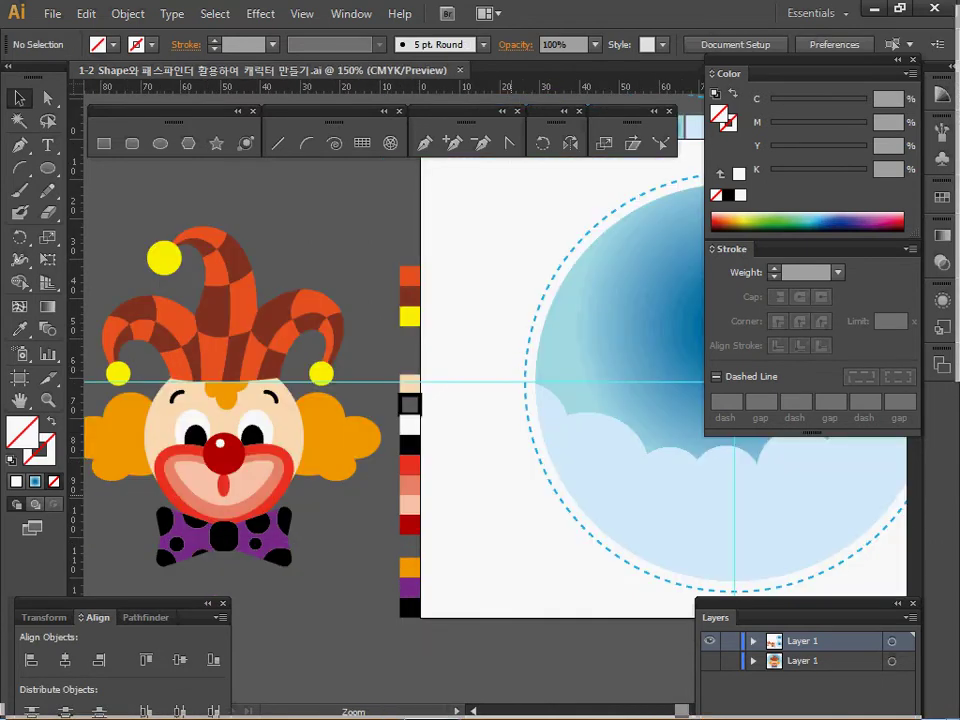
scroll(380, 380, left, 6)
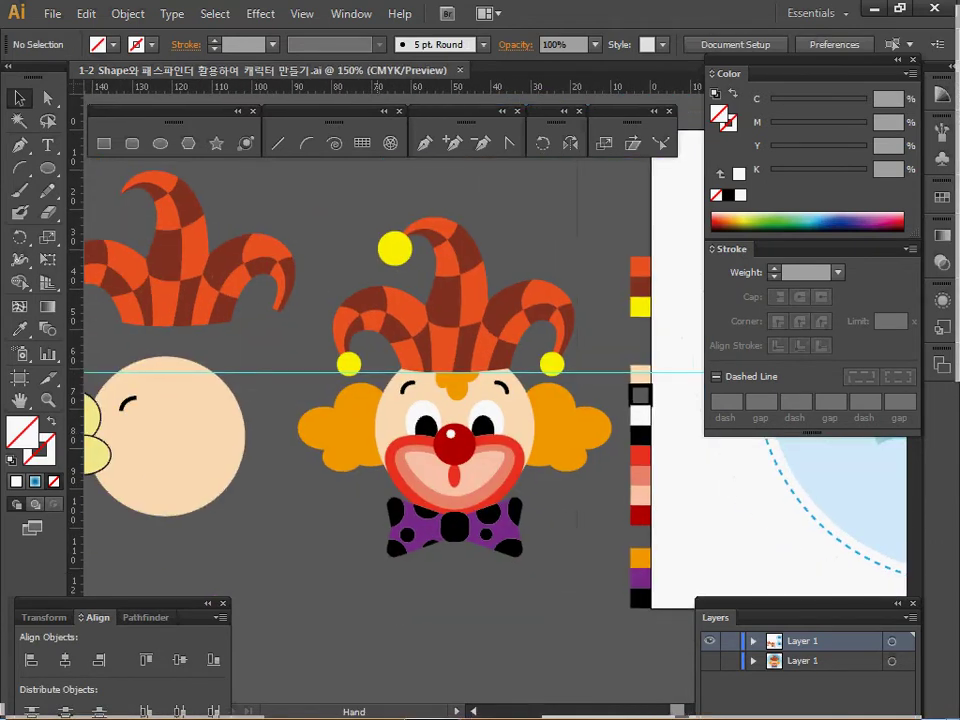
key(ctrl+=)
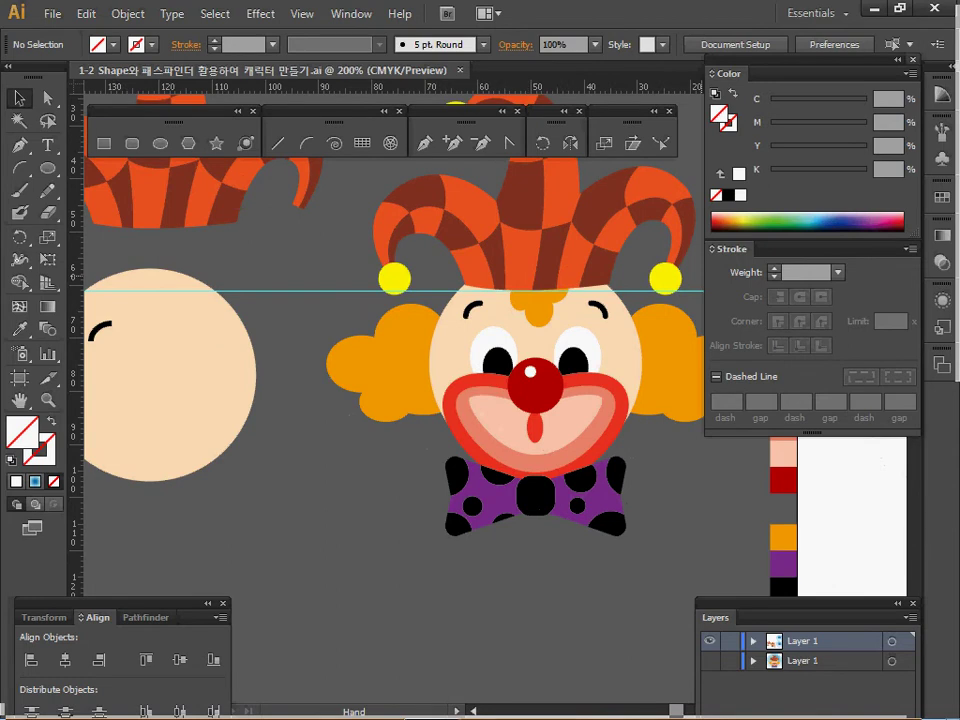
mouse_move(480, 380)
mouse_down()
mouse_move(636, 399)
mouse_move(598, 414)
mouse_up()
click(274, 413)
drag(274, 413, 320, 376)
key(l)
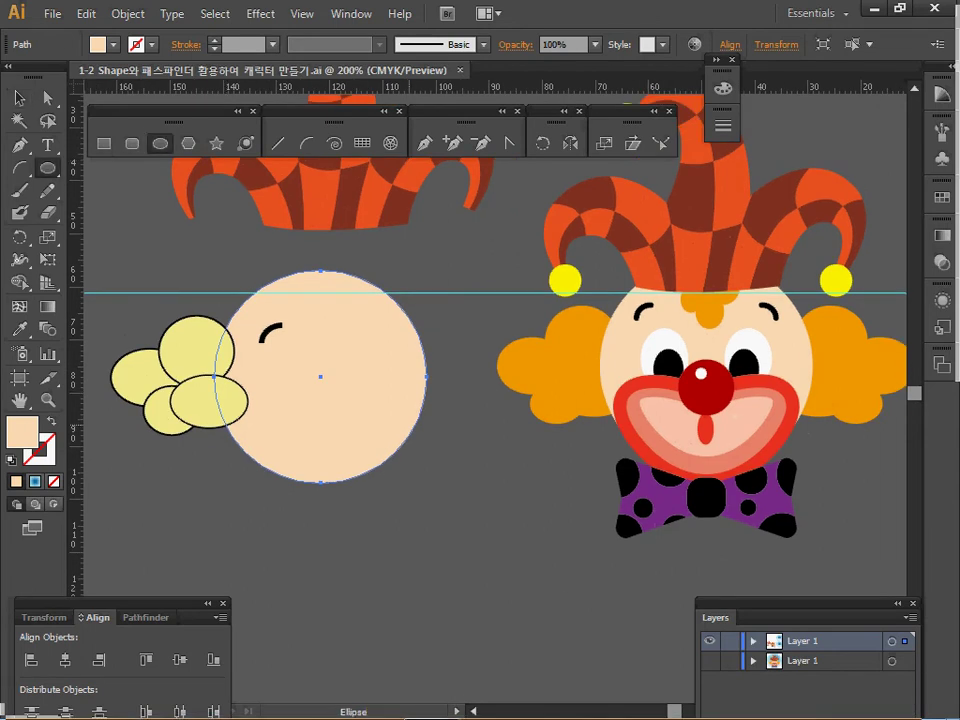
click(320, 376)
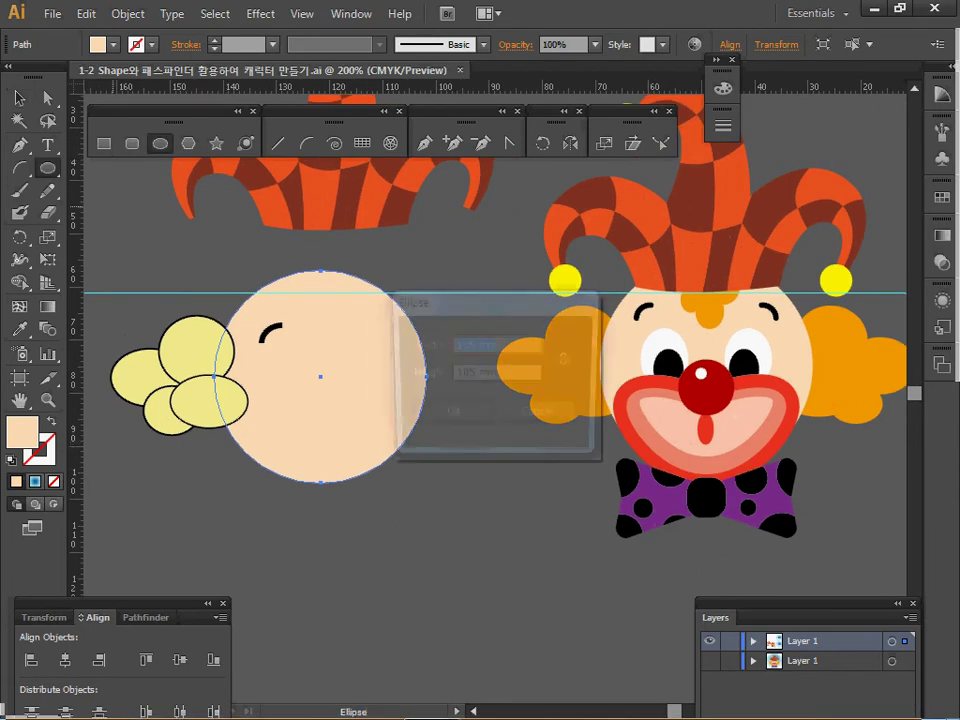
text(40)
key(Tab)
text(40)
key(Tab)
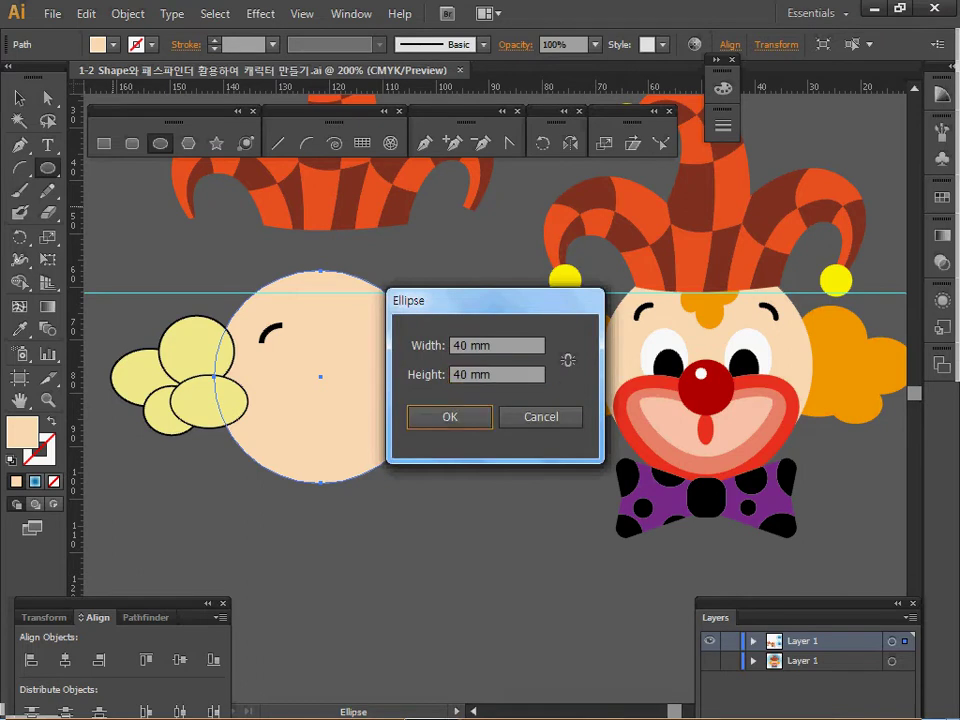
key(Return)
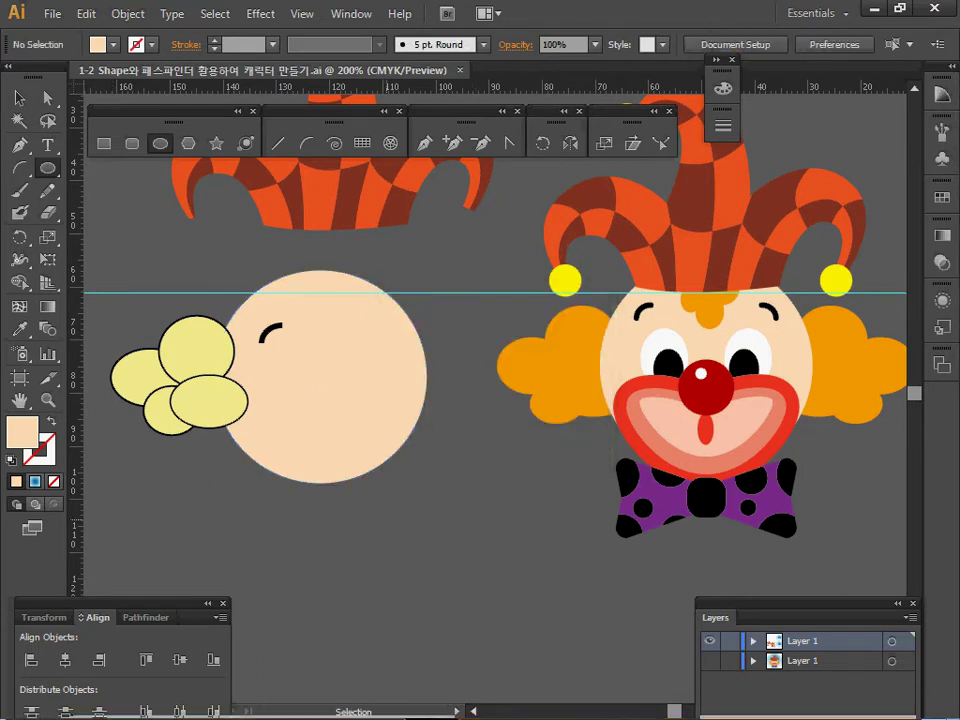
- Select the four overlapping yellow hair ellipses beside the blank face and unite them into one shape with Pathfinder
key(ctrl+plus)
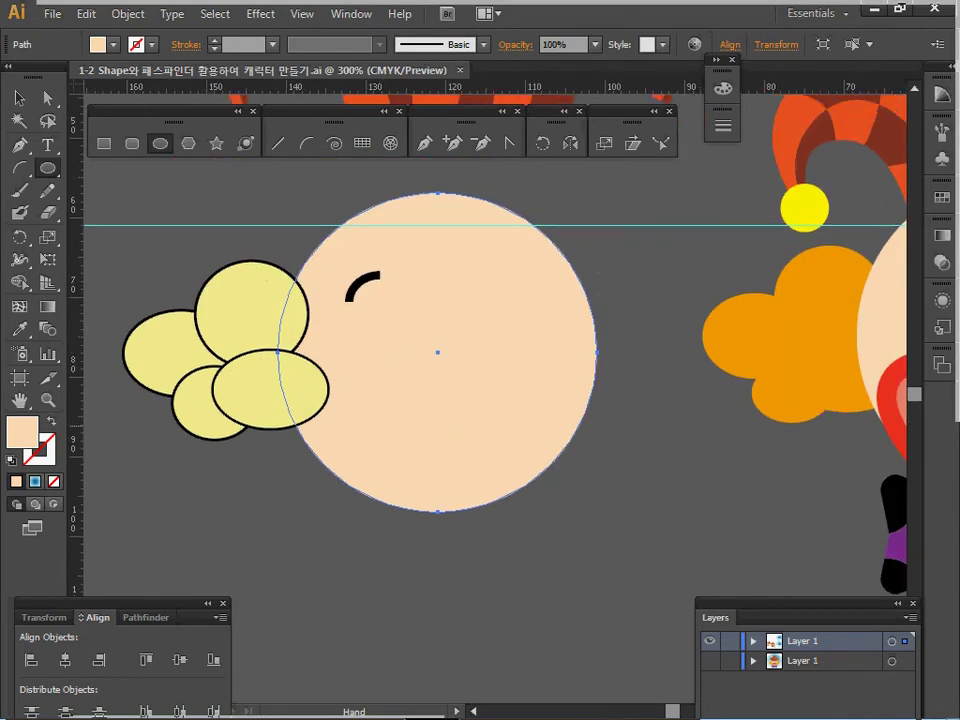
scroll(480, 380, up, 1)
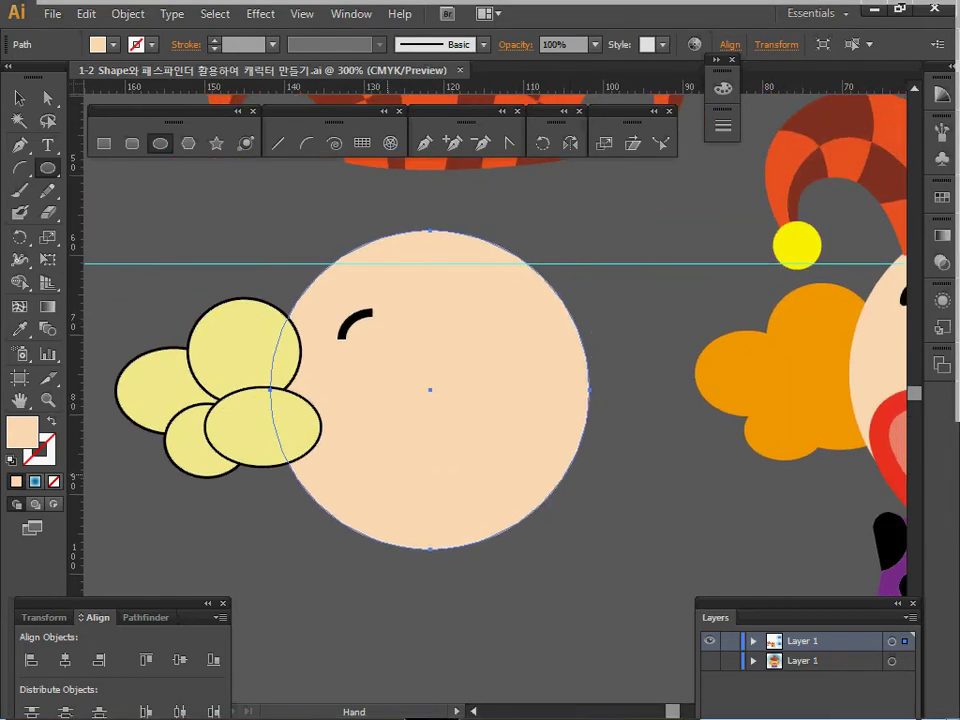
drag(480, 380, 514, 376)
ctrl+click(130, 300)
ctrl+click(205, 385)
ctrl+click(225, 455)
ctrl+click(278, 325)
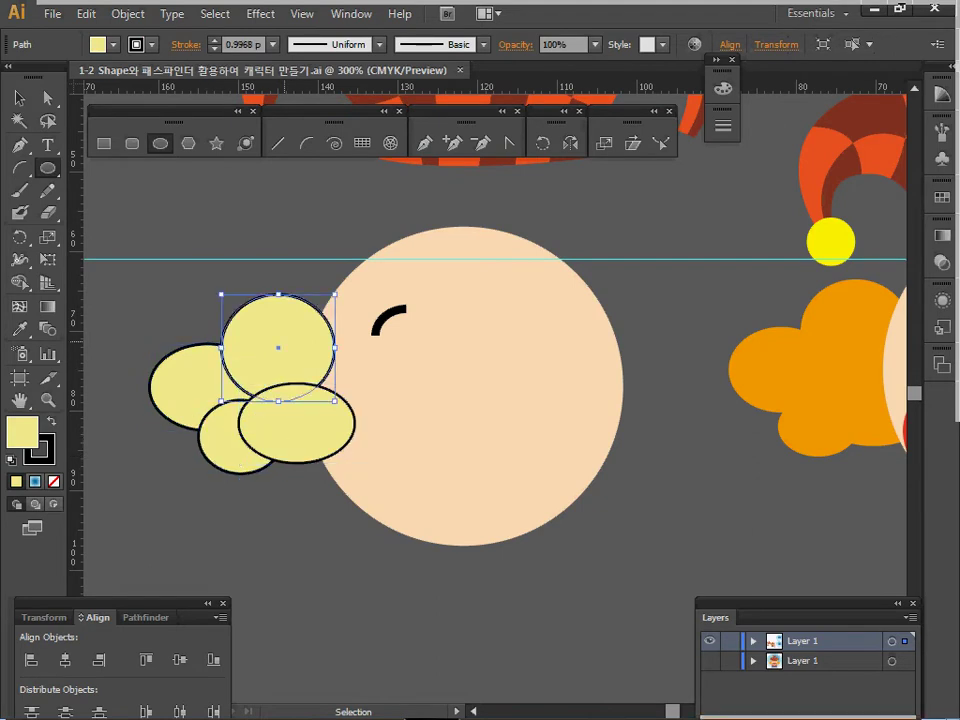
ctrl+shift+click(180, 385)
ctrl+click(225, 455)
ctrl+shift+click(310, 430)
ctrl+shift+click(182, 388)
ctrl+shift+click(266, 306)
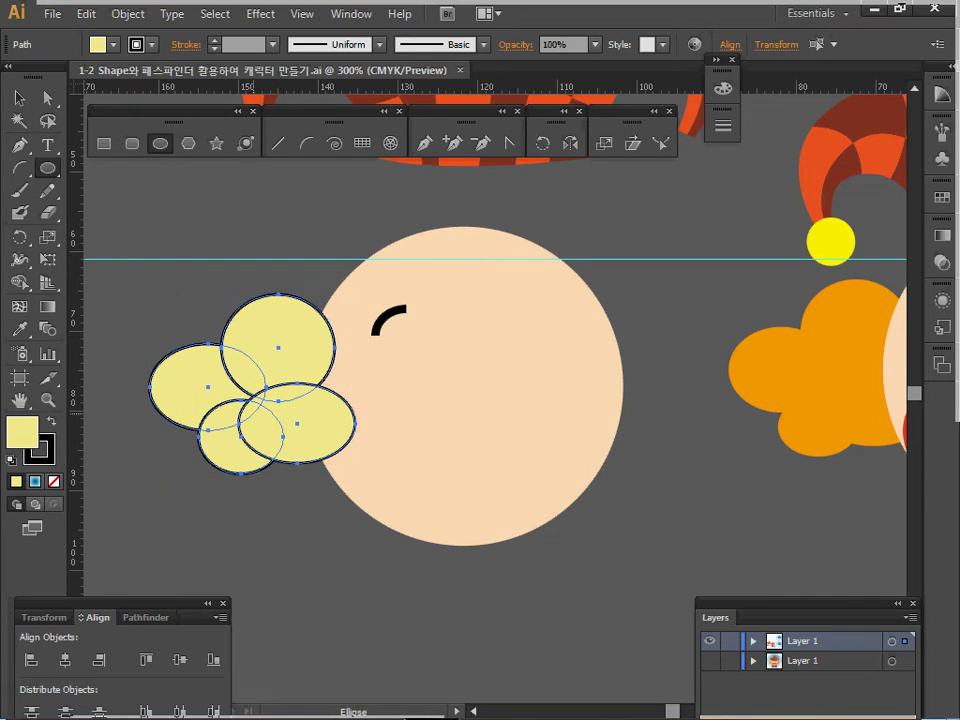
click(141, 617)
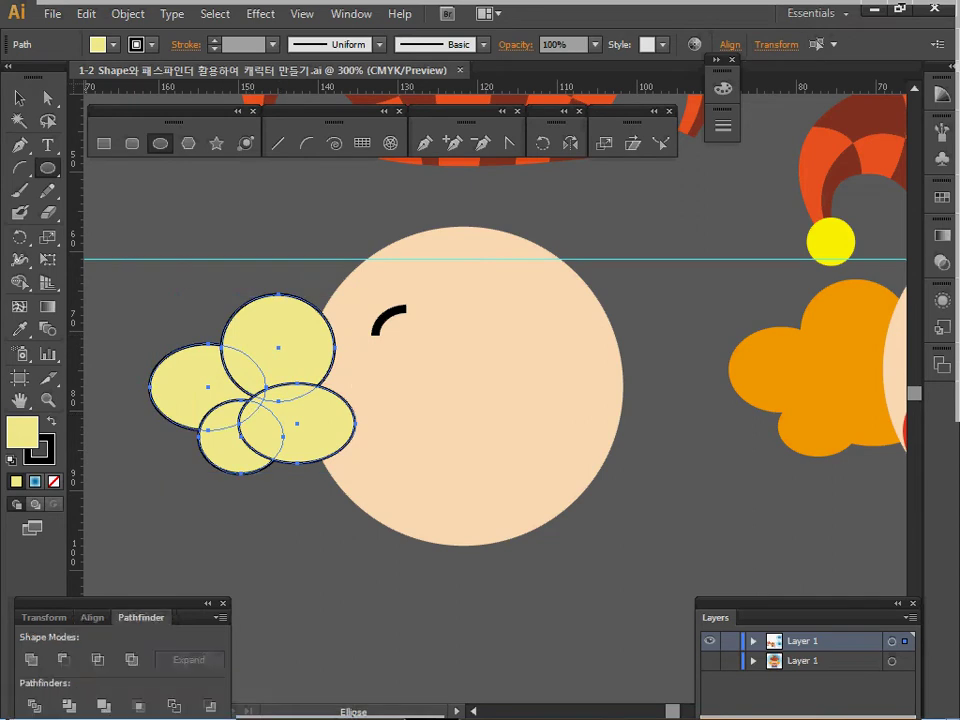
click(31, 659)
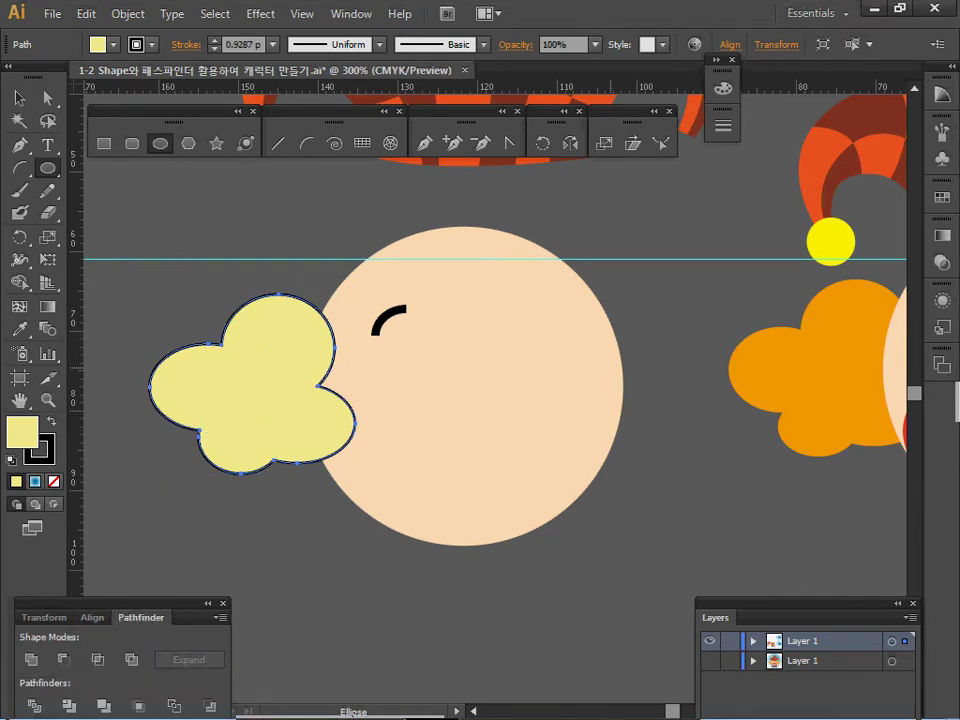
- Give the united hair shape the sample hair's orange fill without a stroke using the Eyedropper, and arrange it behind the face
click(19, 329)
click(770, 370)
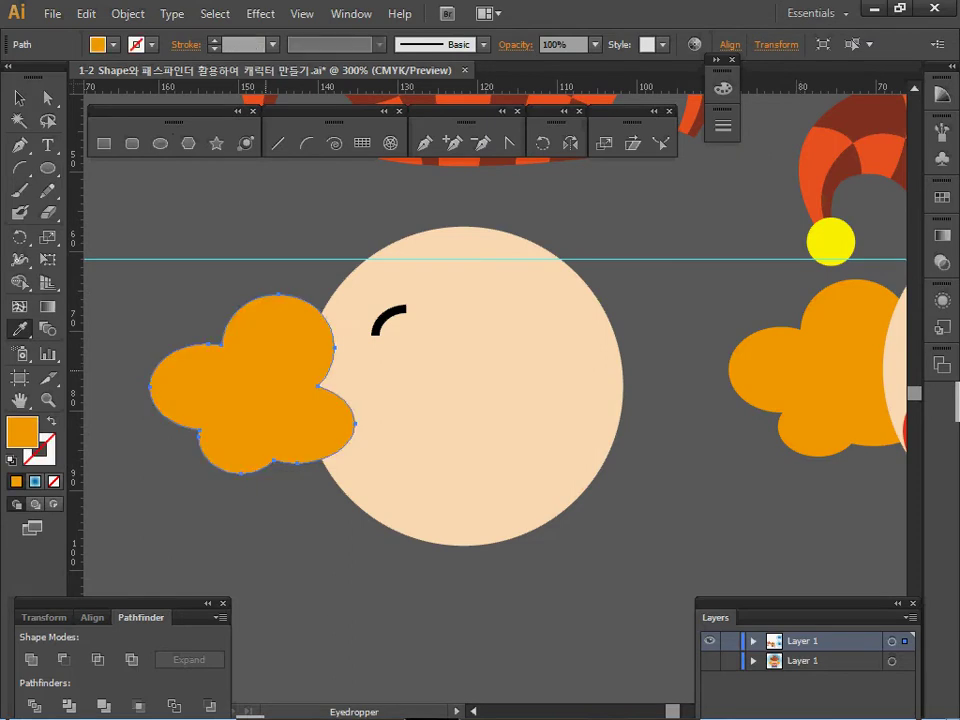
right_click(266, 370)
mouse_move(360, 638)
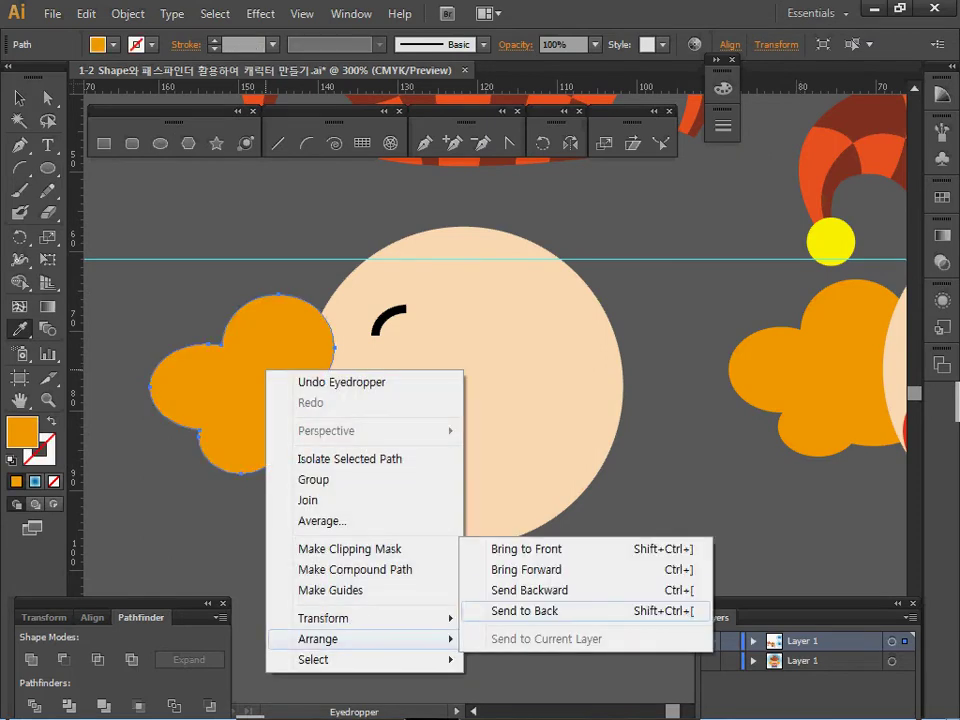
click(529, 590)
drag(500, 400, 377, 378)
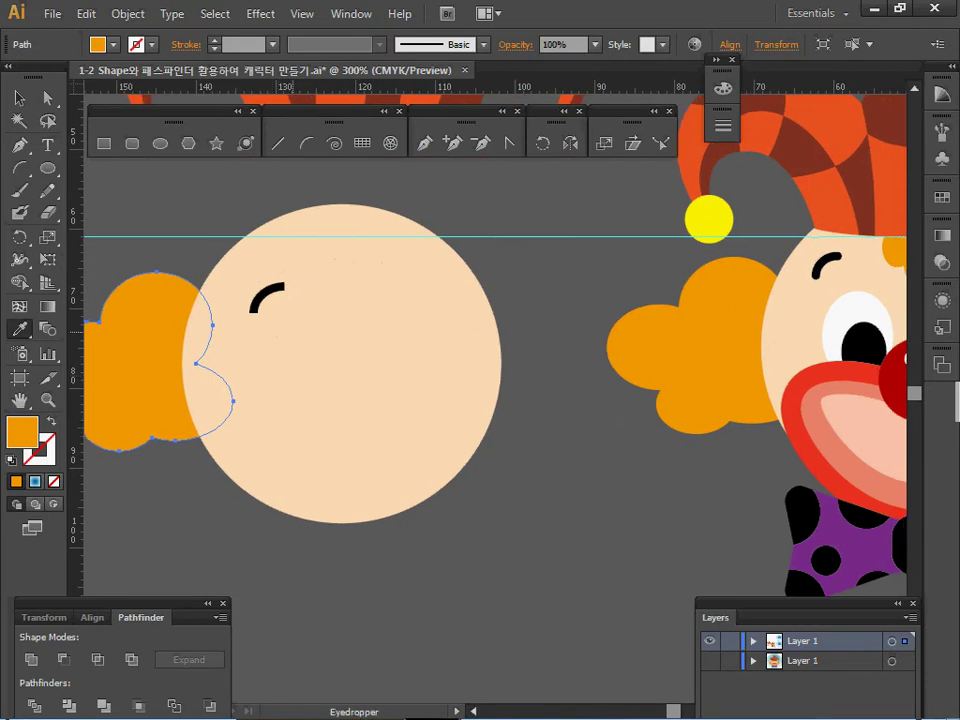
- Delete the existing black eyebrow from the blank clown face
key(ctrl+shift+a)
drag(377, 378, 355, 428)
ctrl+click(252, 352)
ctrl+click(245, 344)
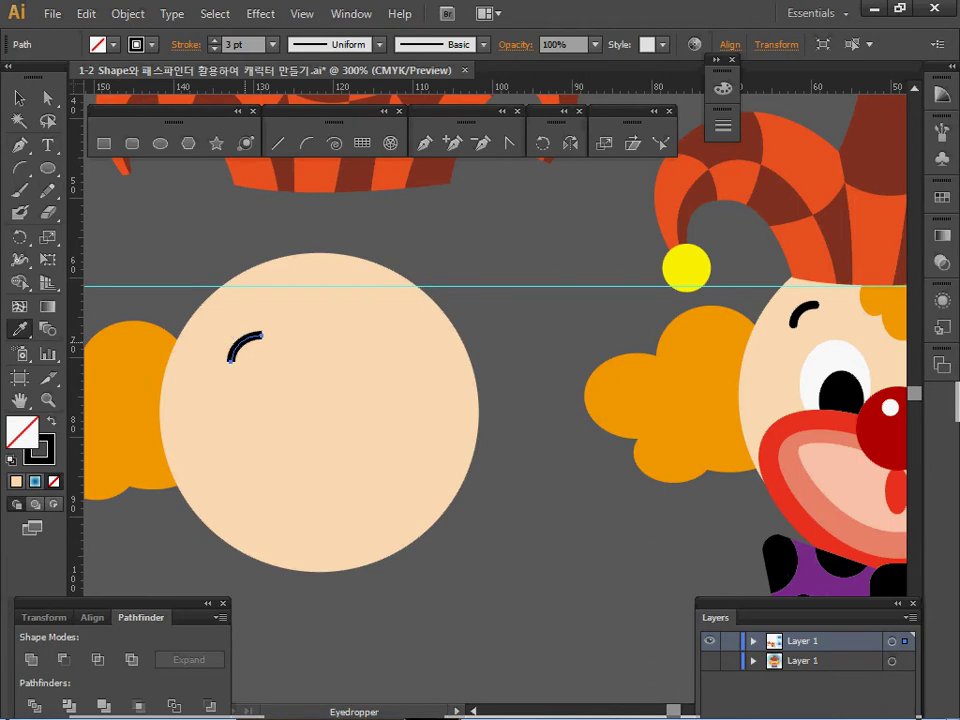
key(Delete)
- Draw a short curved eyebrow with the Arc tool on the upper left of the blank face and nudge it into place
click(307, 143)
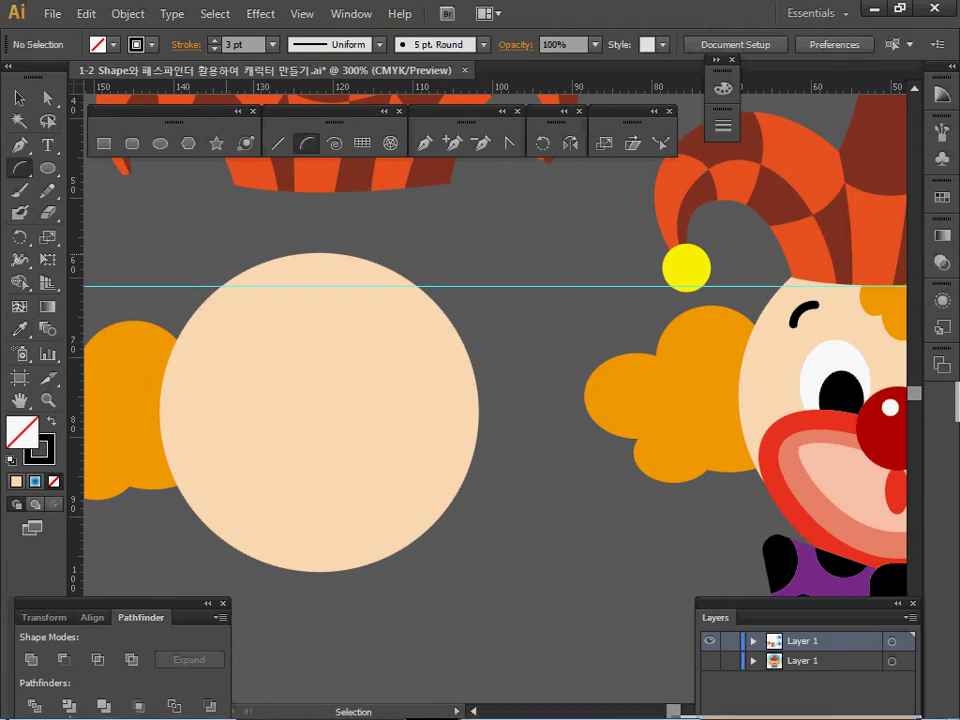
drag(234, 352, 261, 330)
drag(245, 340, 238, 332)
- Give the new eyebrow's stroke rounded ends with the Round Cap option
key(ctrl+F10)
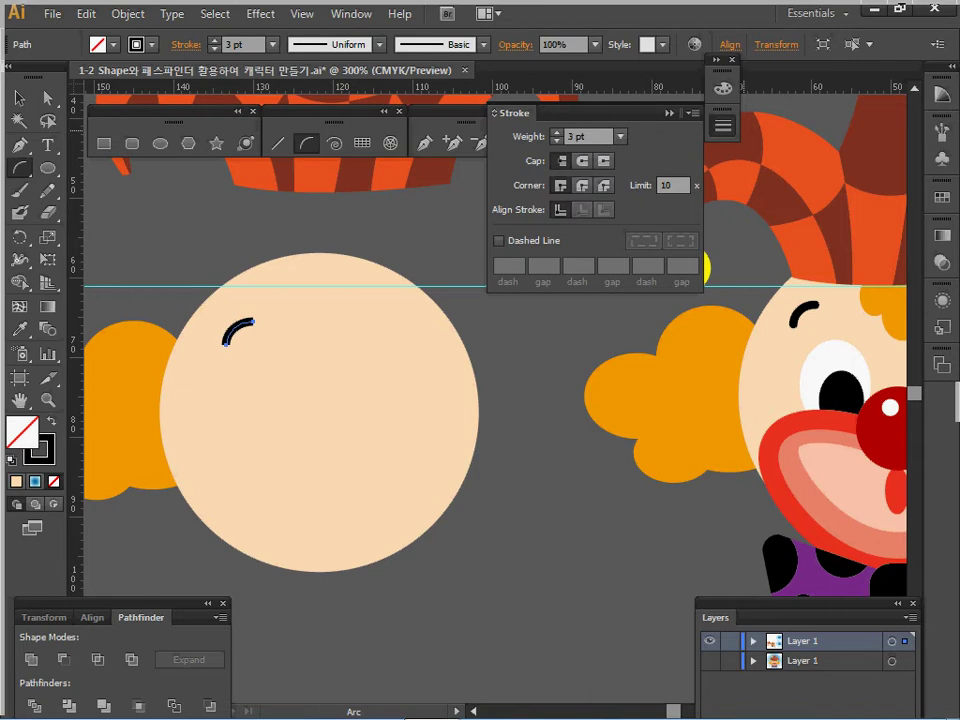
click(590, 136)
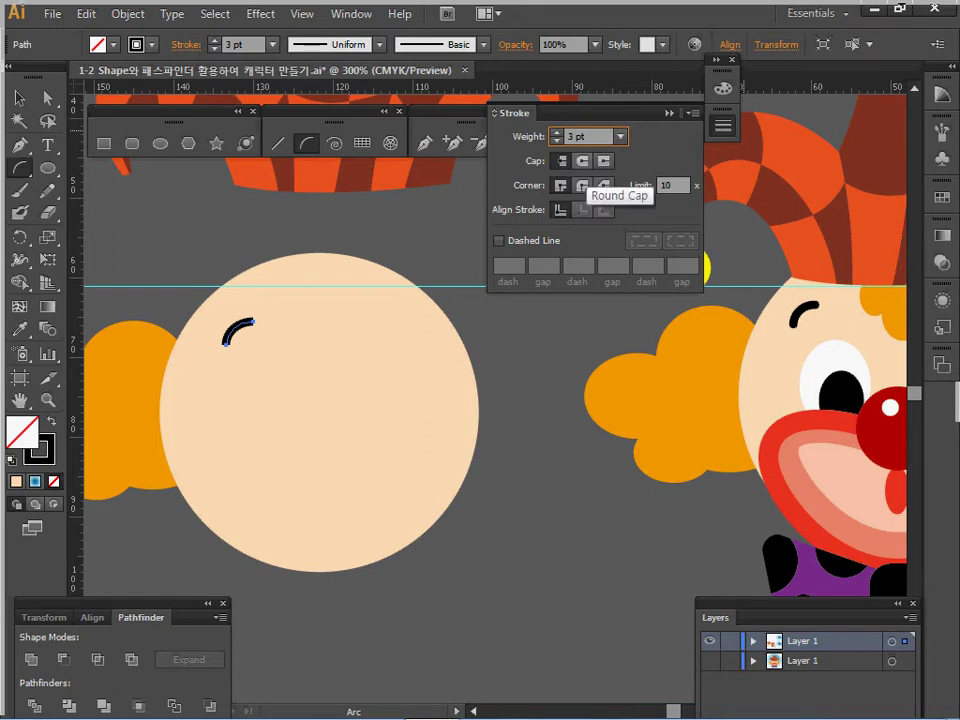
click(581, 160)
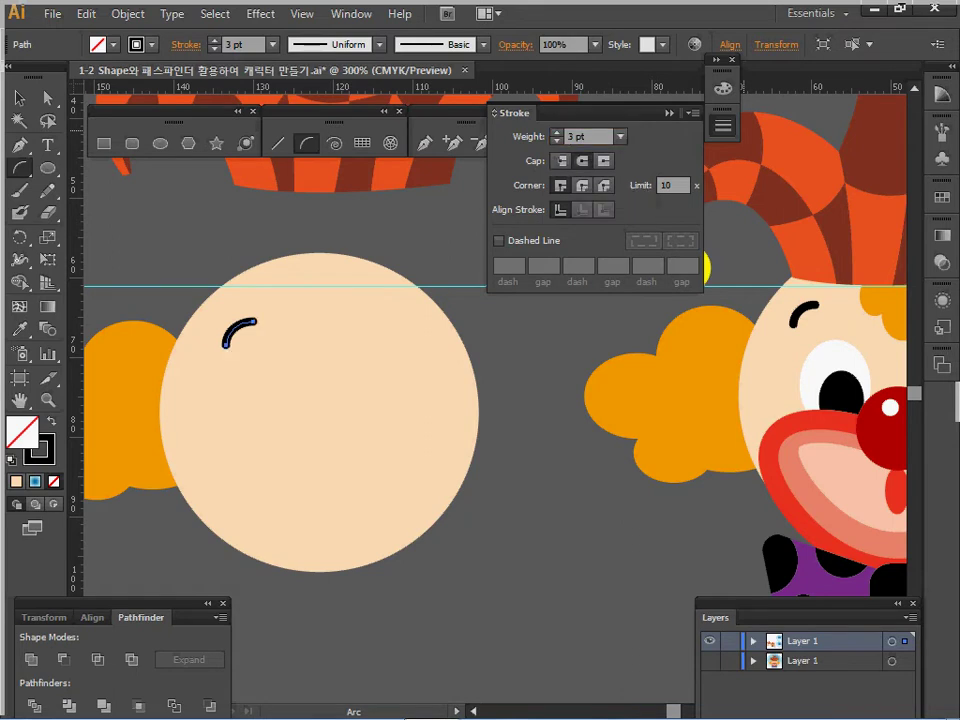
click(722, 125)
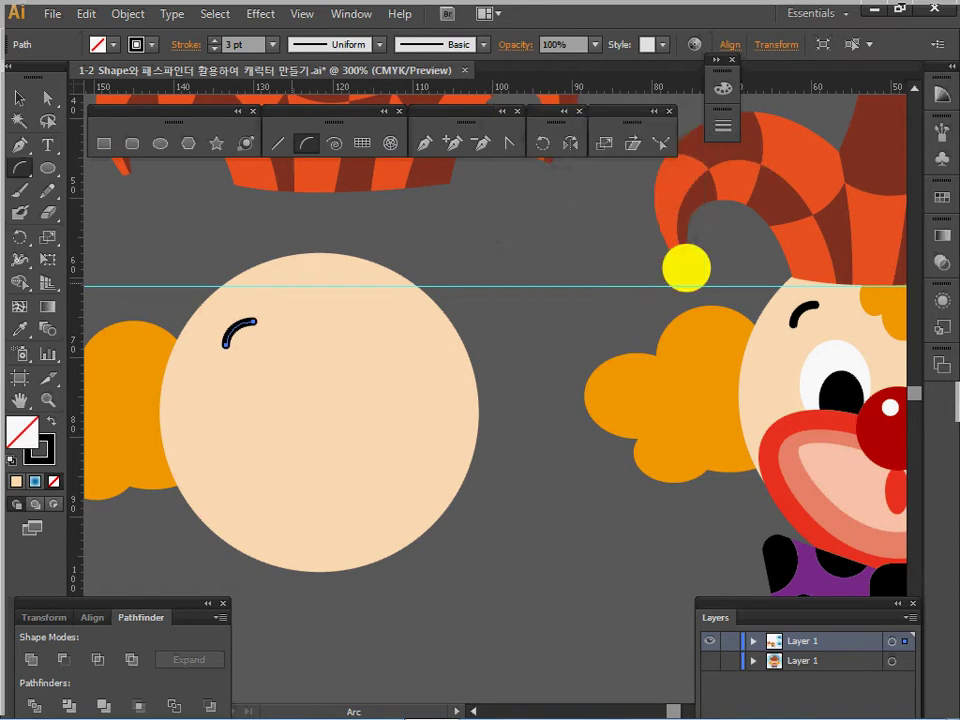
- Rotate the eyebrow slightly counterclockwise and deselect it
key(ctrl)
key(ctrl)
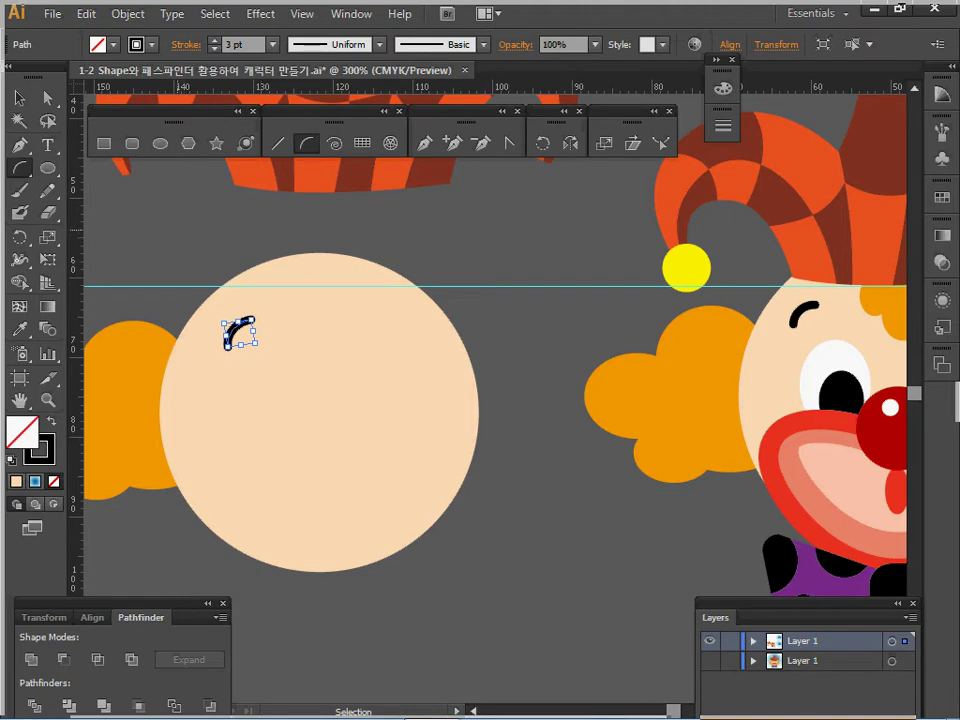
key(ctrl+shift+a)
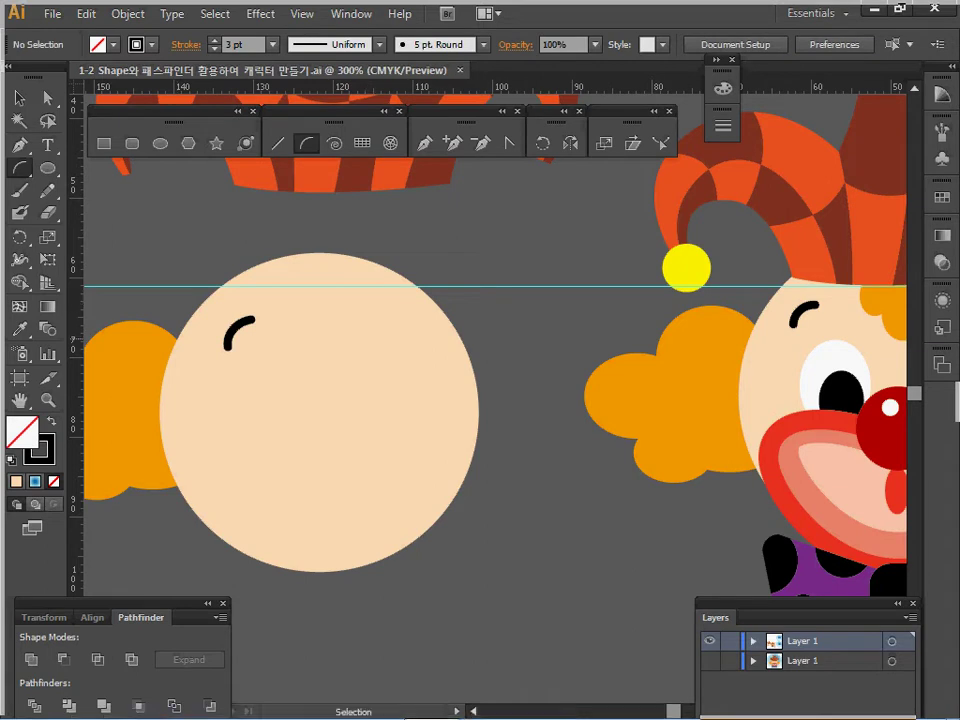
- Draw an upright white ellipse without a stroke below the eyebrow as the eye, with a smaller pupil ellipse in its lower part
ctrl+click(828, 358)
key(ctrl+shift+a)
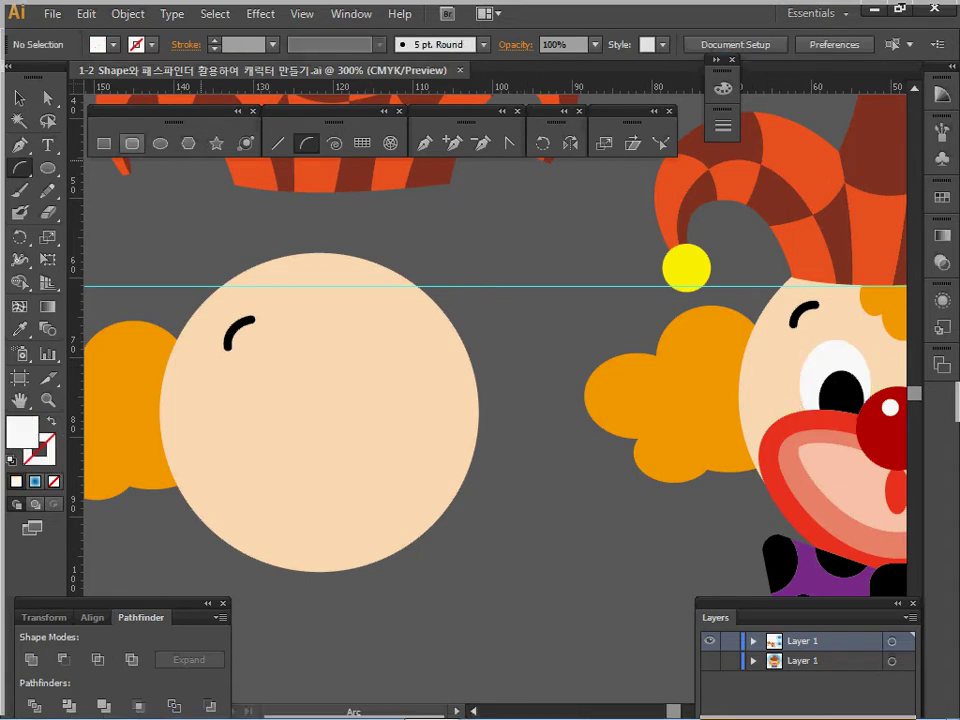
click(160, 143)
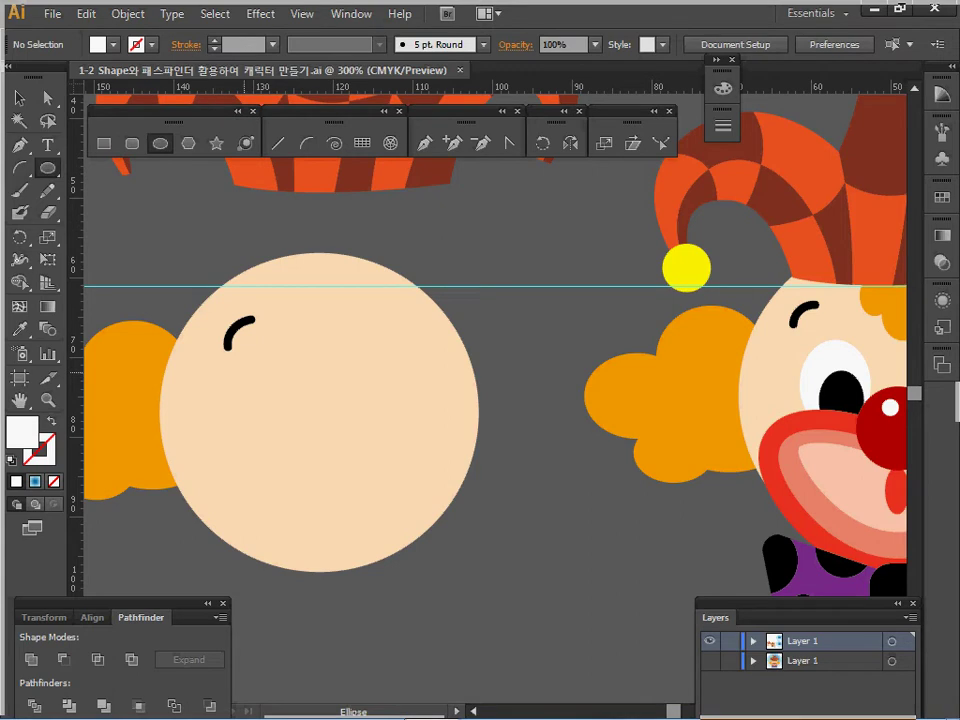
mouse_move(239, 356)
mouse_down()
mouse_move(284, 429)
mouse_move(298, 434)
mouse_up()
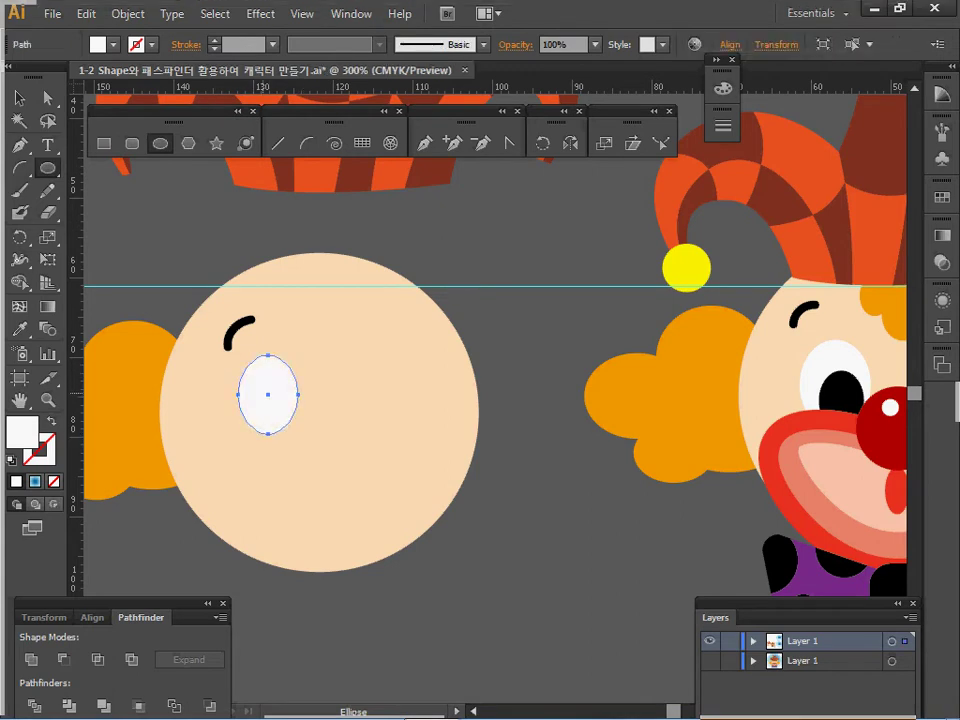
drag(257, 387, 293, 433)
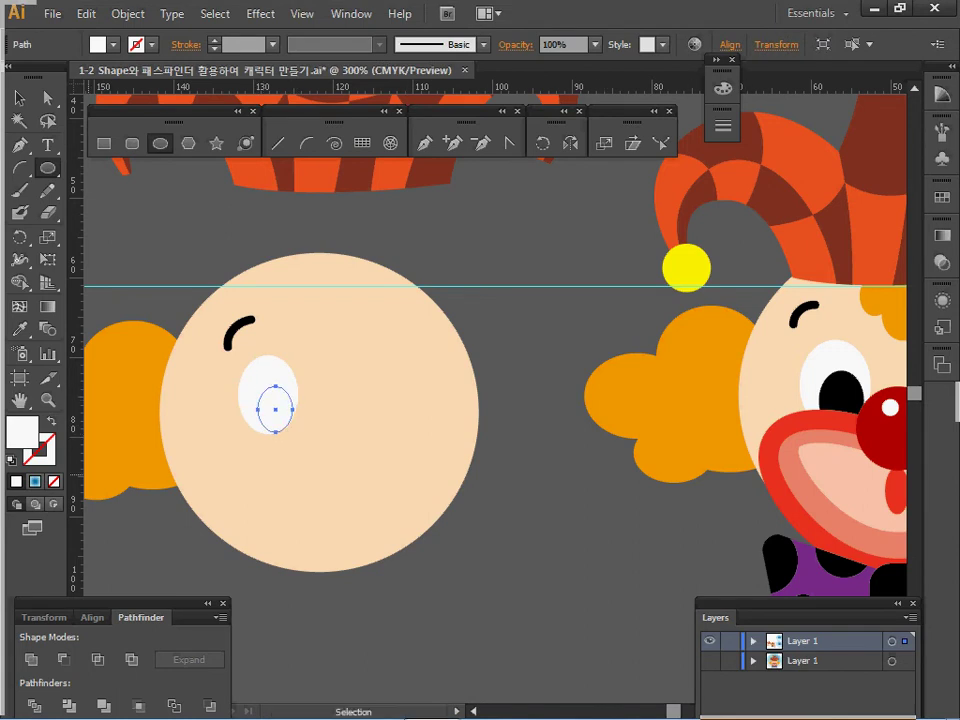
key(u)
click(838, 396)
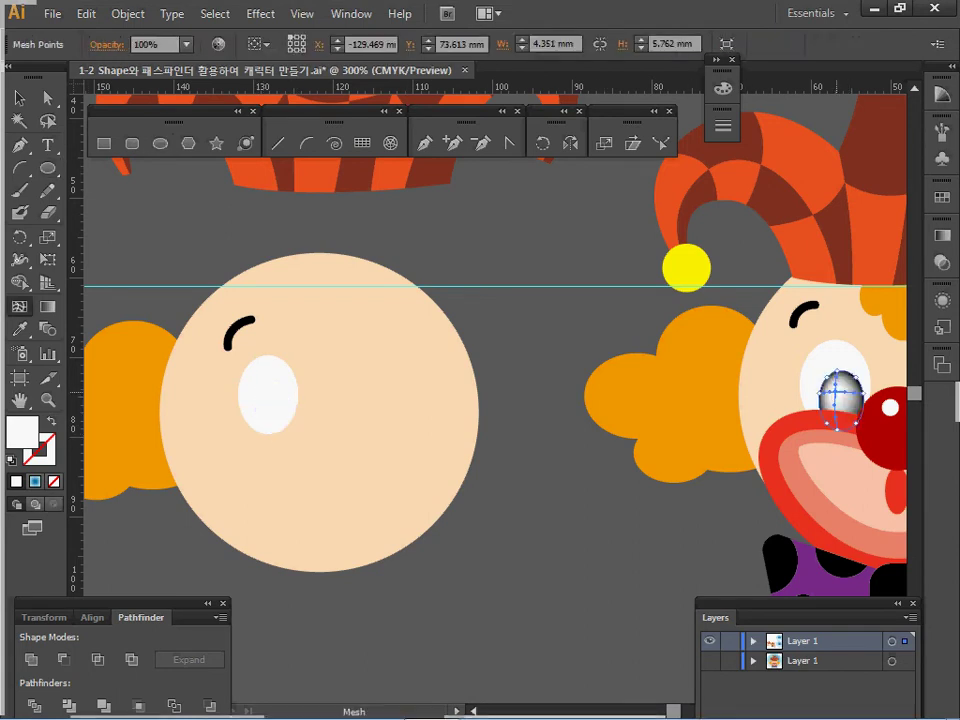
key(ctrl+z)
- Fill the pupil with the eyebrow's black and slightly enlarge both the pupil and the white of the eye
key(i)
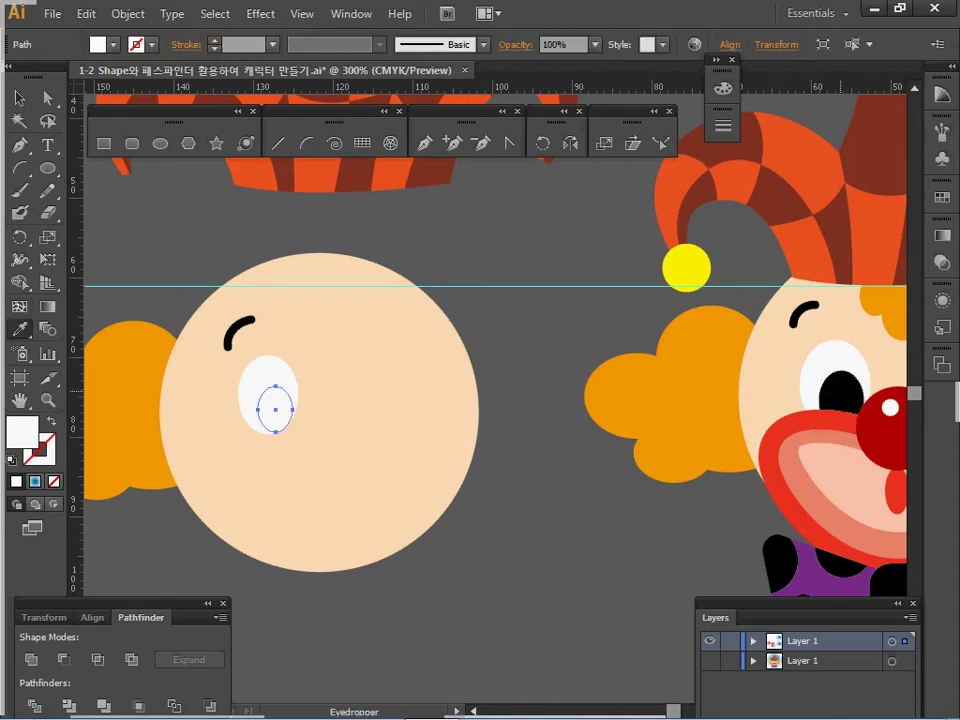
click(232, 336)
key(v)
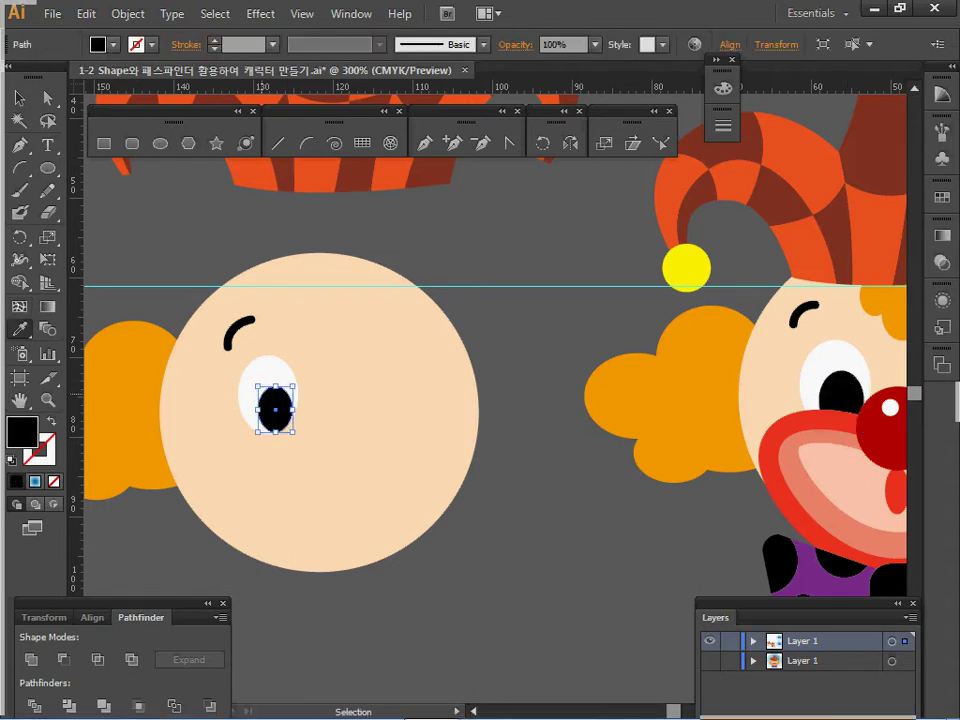
shift+click(250, 370)
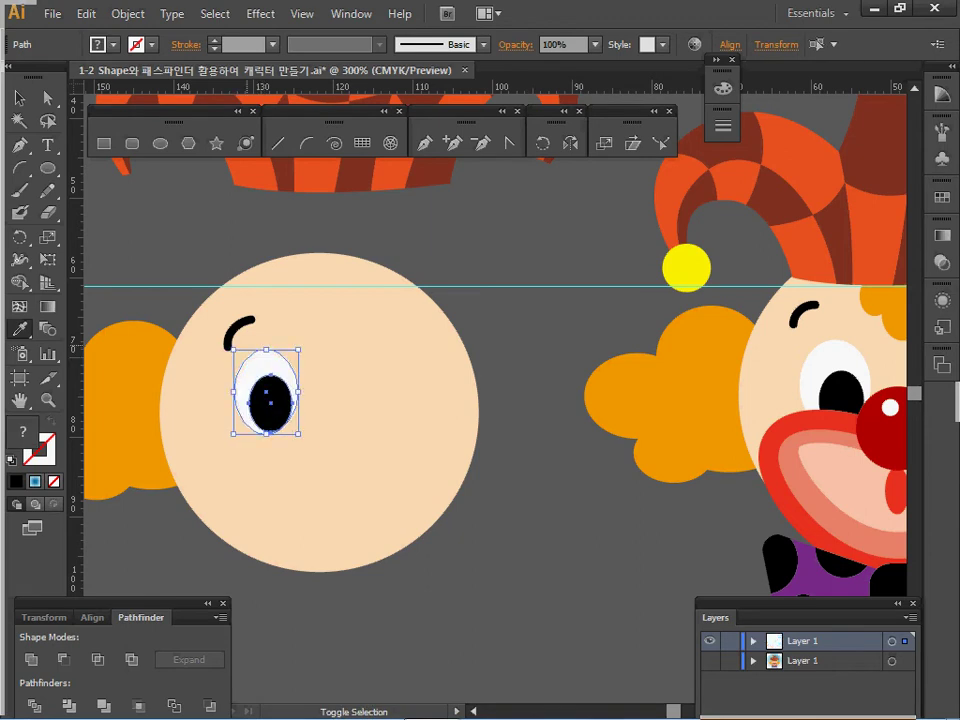
key(i)
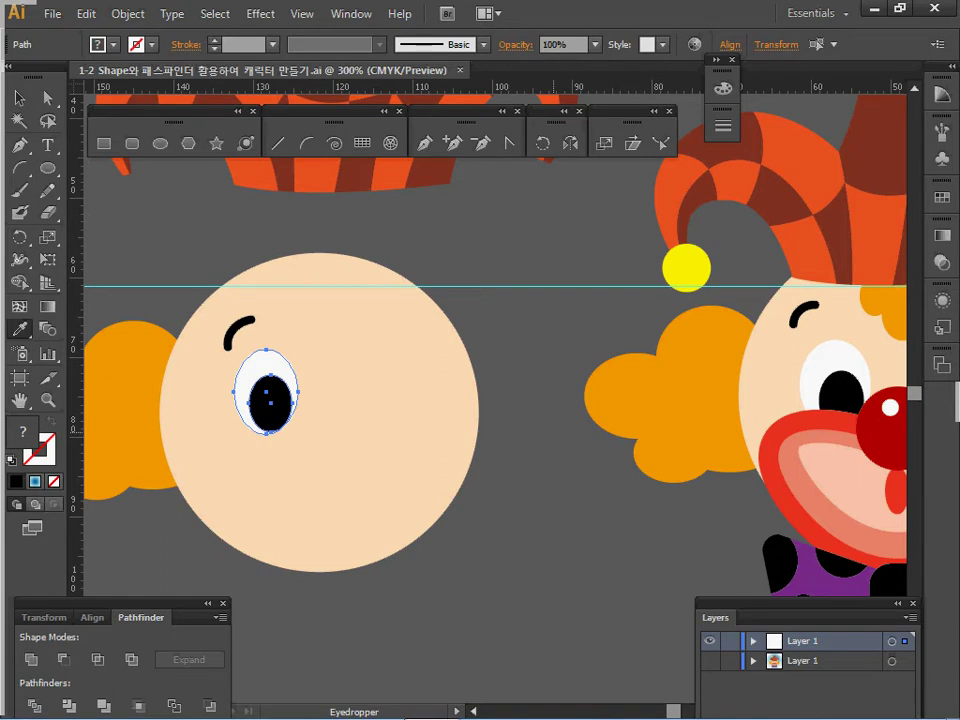
- Reflect a copy of the orange hair, eyebrow and eye horizontally about the face circle's center, working in Outline view
scroll(717, 355, down, 2)
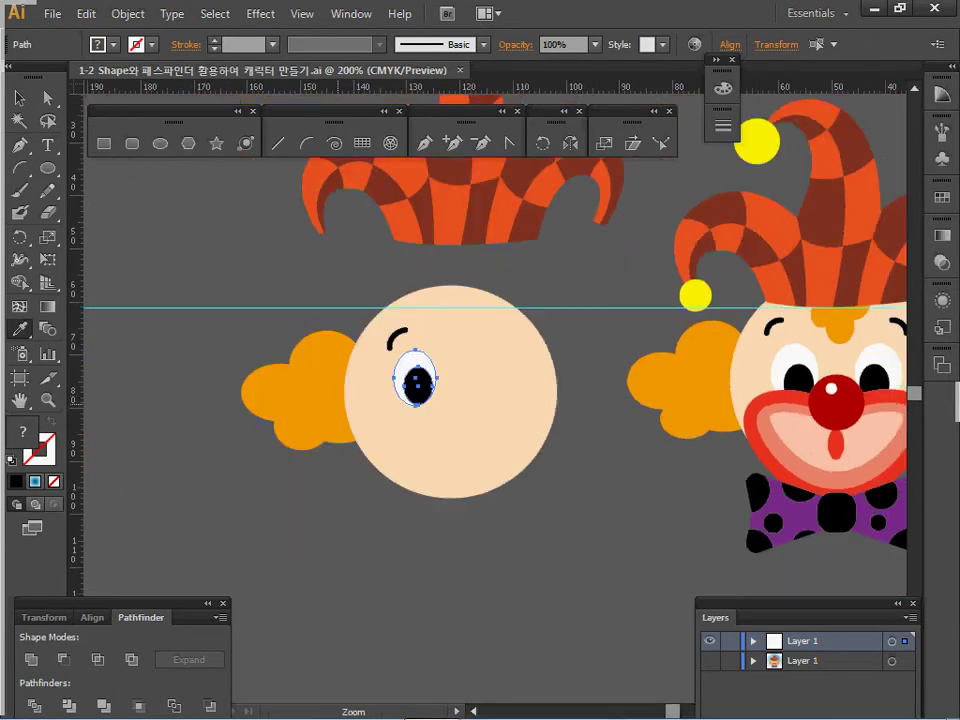
drag(717, 355, 565, 363)
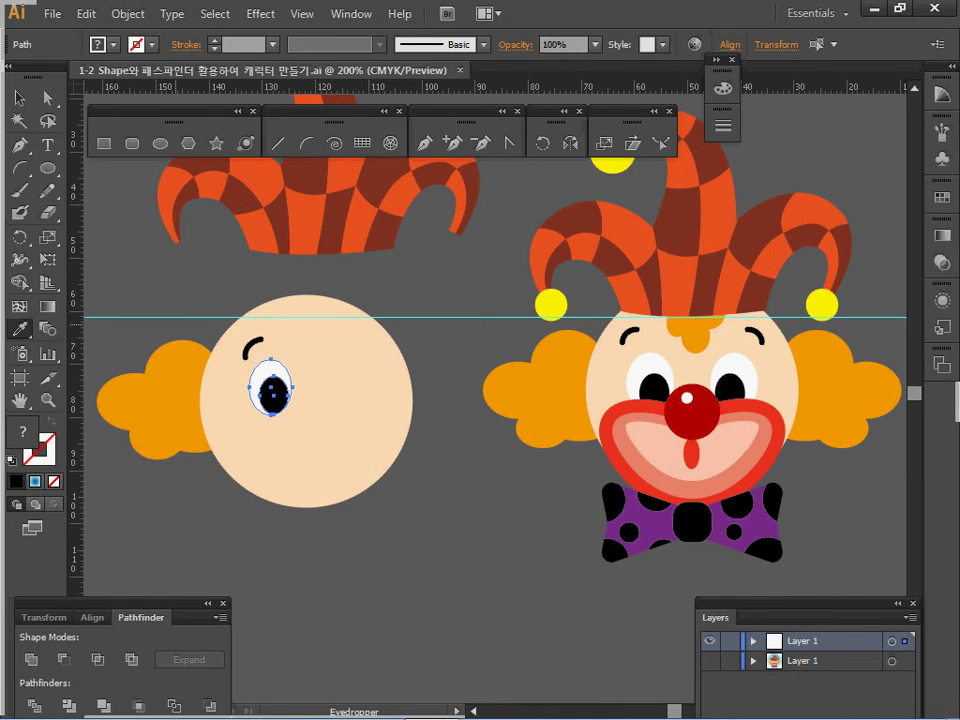
key(v)
drag(152, 294, 287, 478)
shift+click(340, 440)
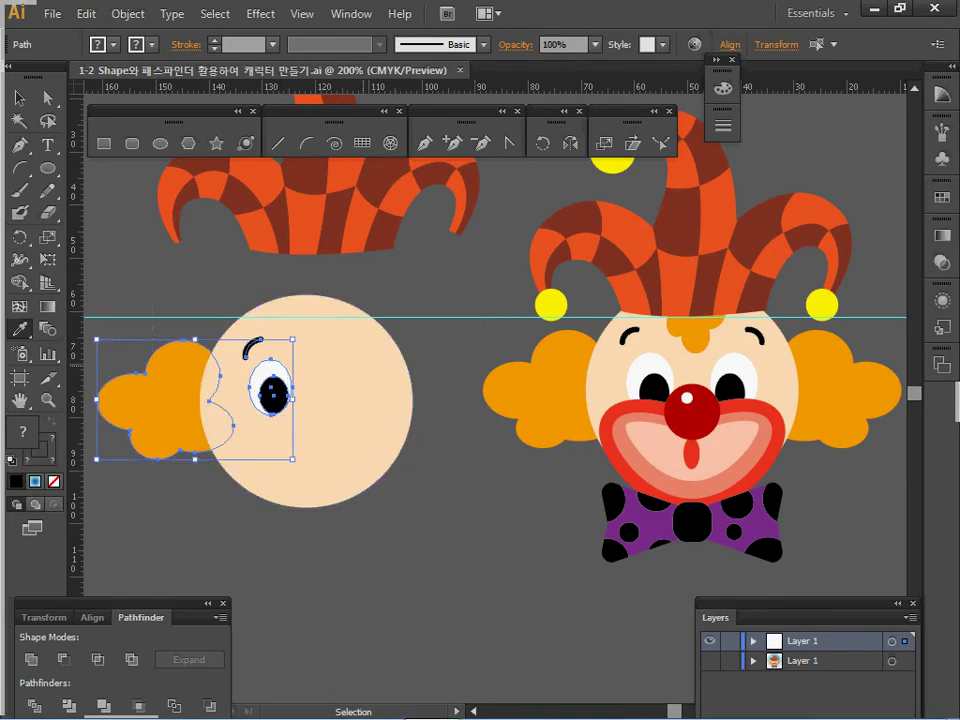
key(ctrl+y)
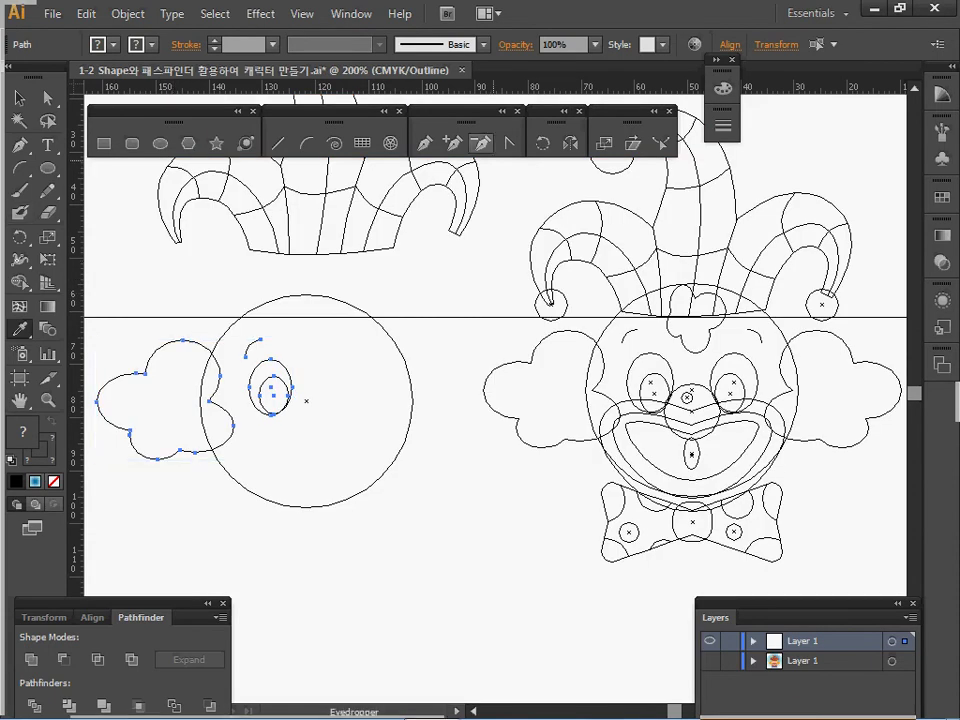
click(570, 143)
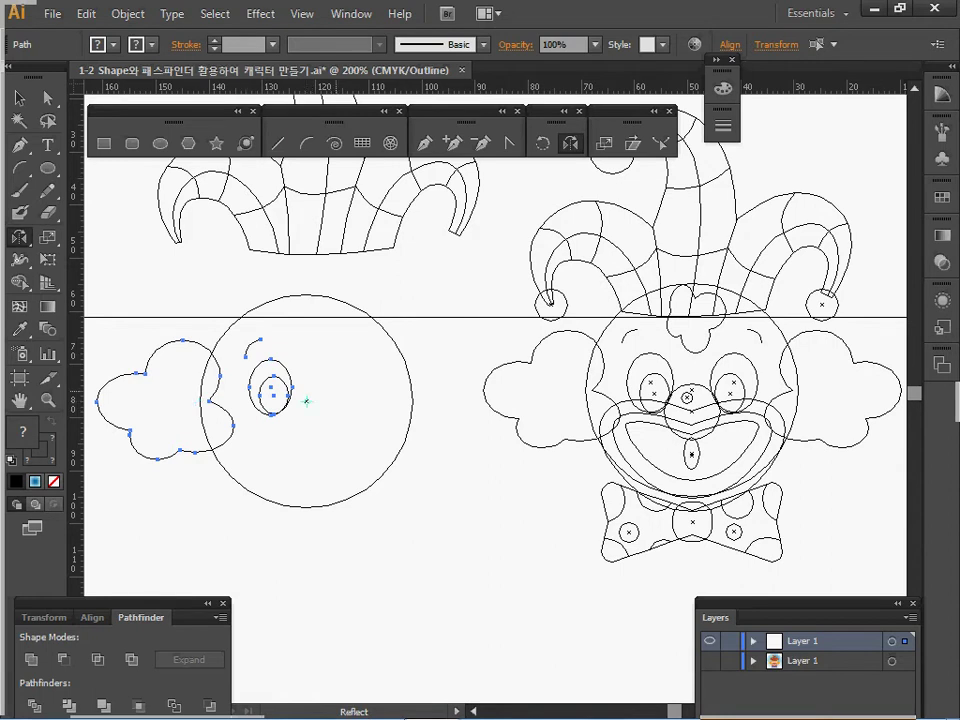
drag(306, 401, 306, 470)
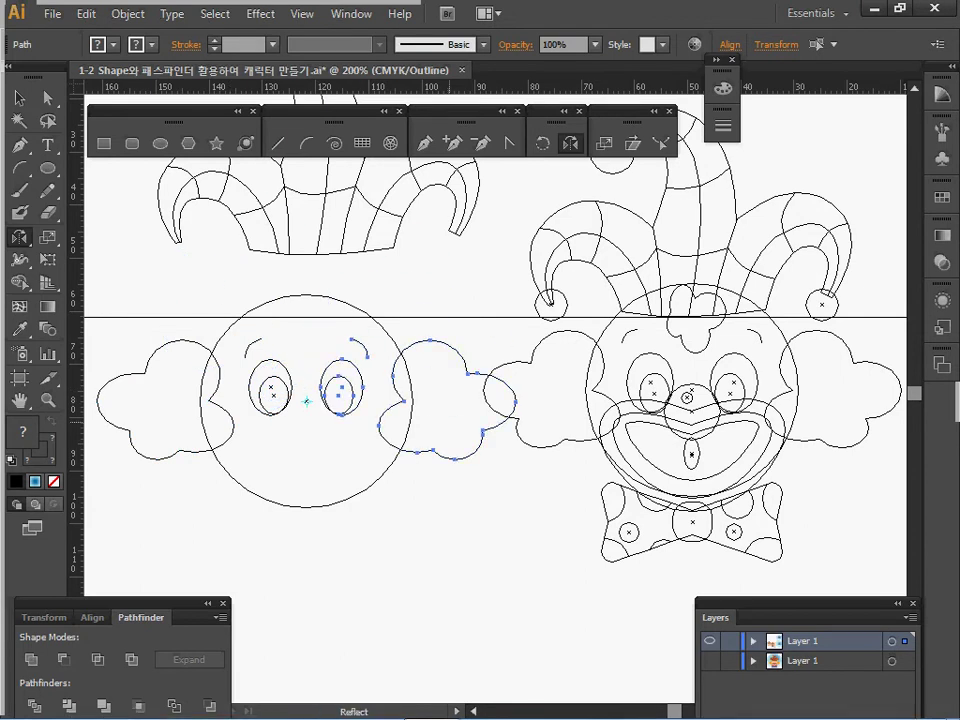
key(v)
key(ctrl+y)
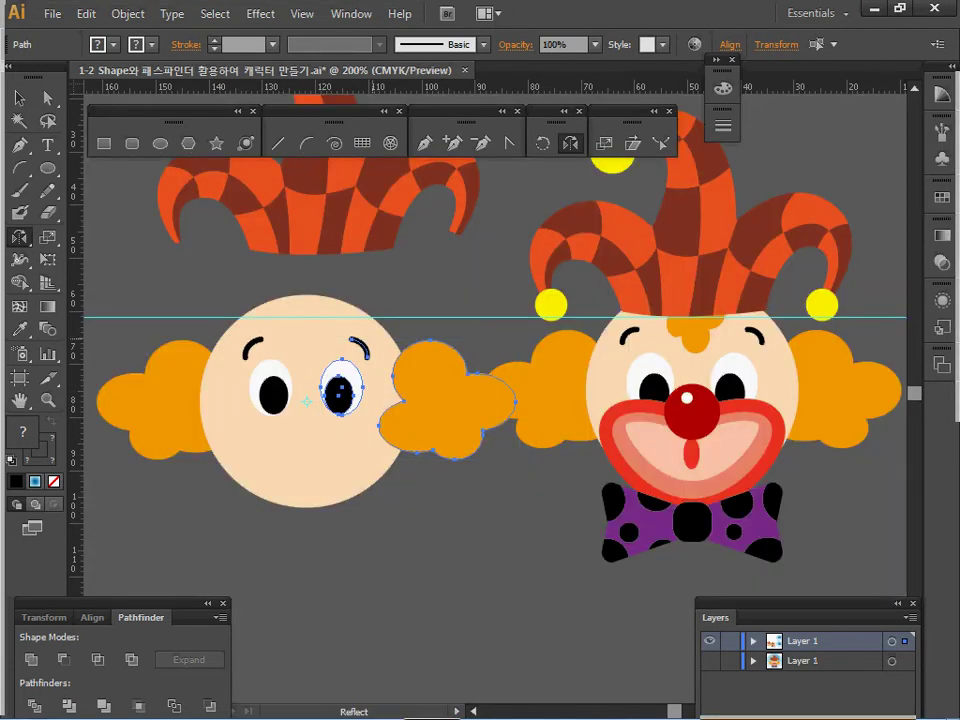
- Send the mirrored orange hair to the back, behind the face circle, and deselect it
key(ctrl+shift+a)
click(430, 400)
right_click(435, 394)
mouse_move(540, 661)
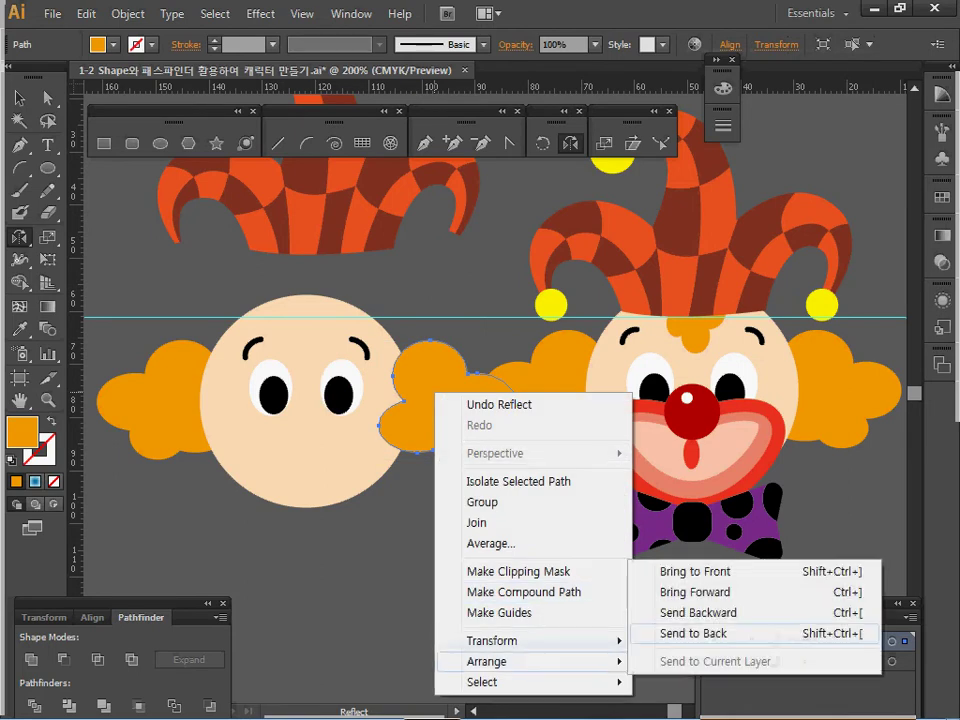
click(690, 634)
key(ctrl+shift+a)
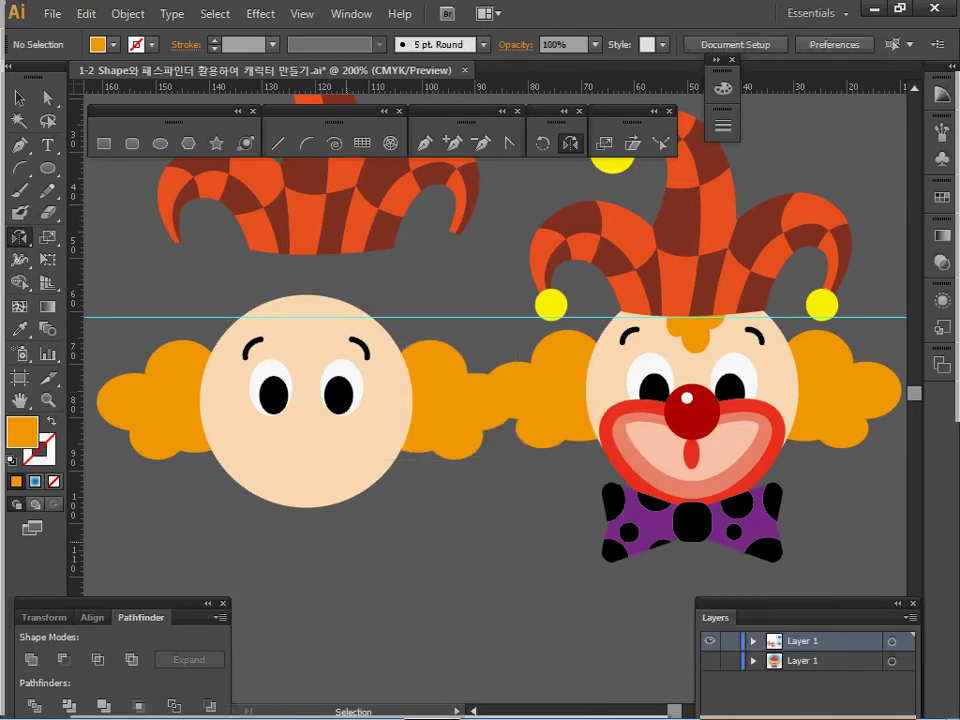
- Create a 35 by 17 mm ellipse filled with the finished clown's lip red and place it below the new face
key(o)
key(v)
ctrl+click(700, 490)
key(ctrl+shift+a)
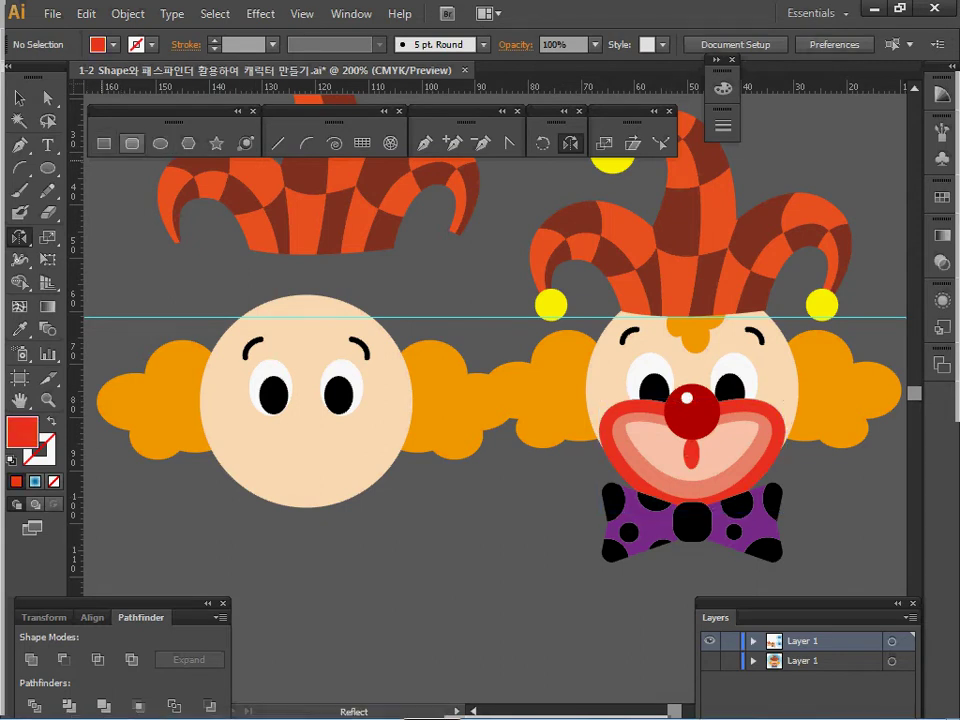
click(160, 143)
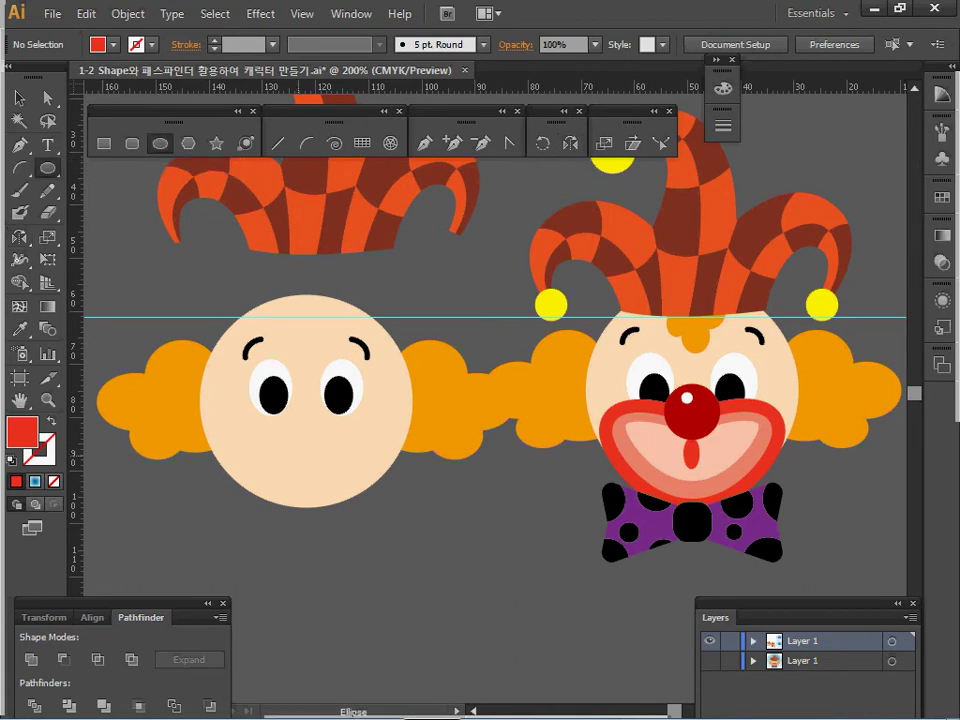
click(495, 375)
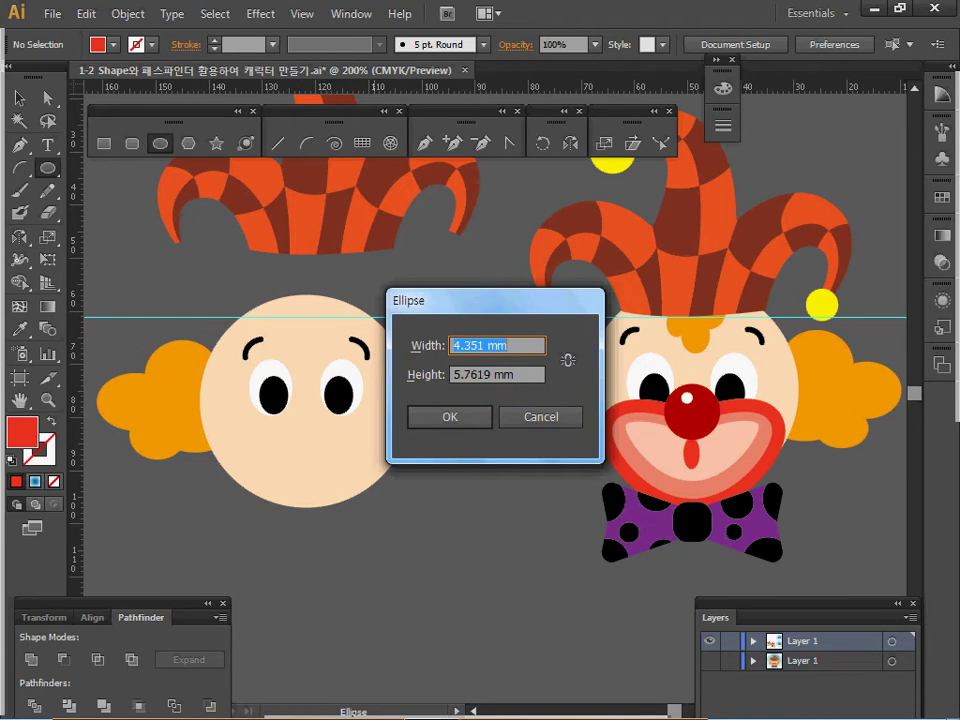
text(35)
key(Tab)
text(17)
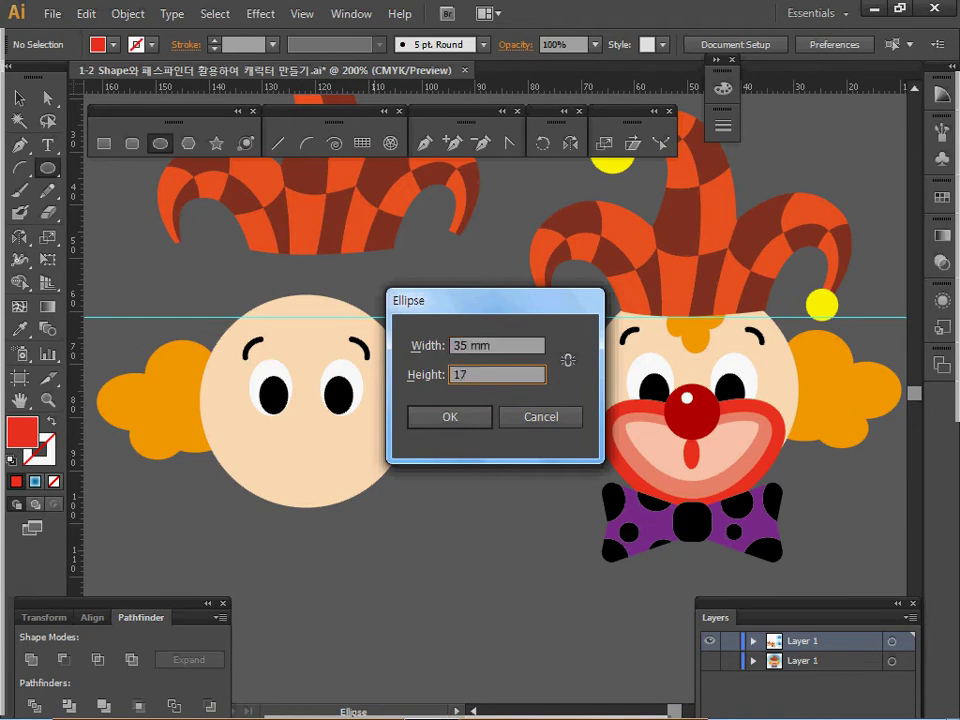
key(Return)
drag(303, 538, 327, 490)
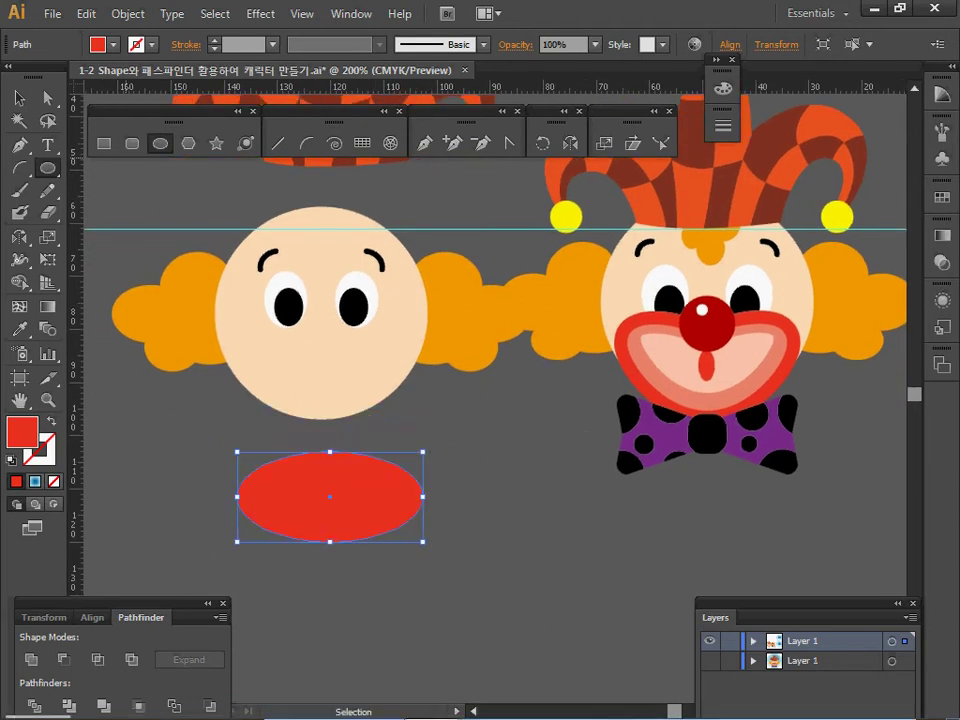
- Move the red ellipse's bottom anchor point 6 mm straight down, with a horizontal offset of 0 mm
key(a)
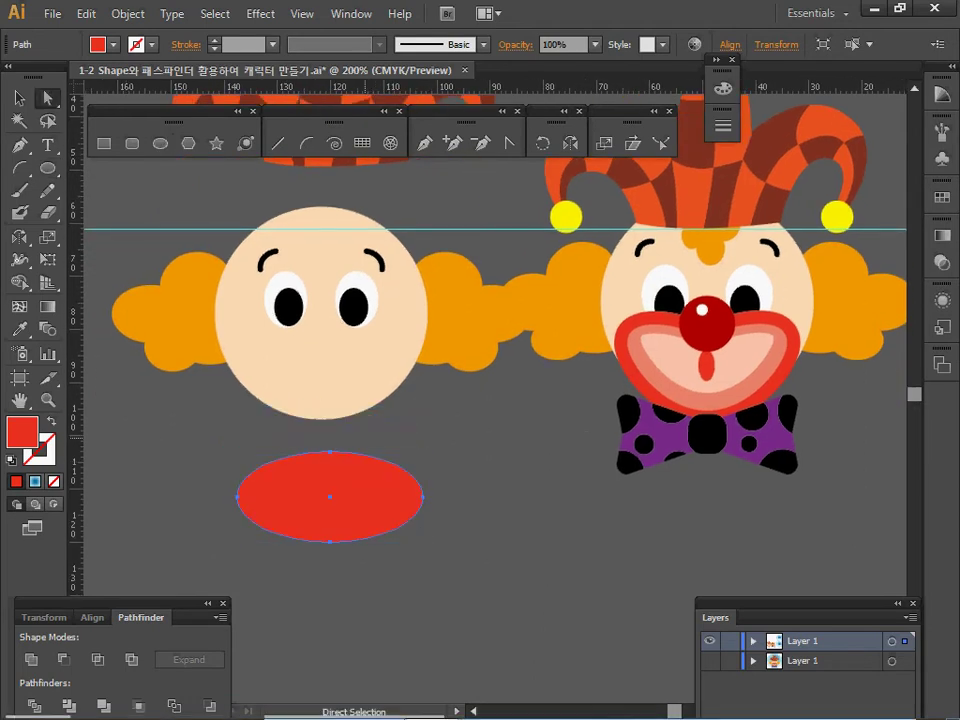
drag(352, 568, 330, 542)
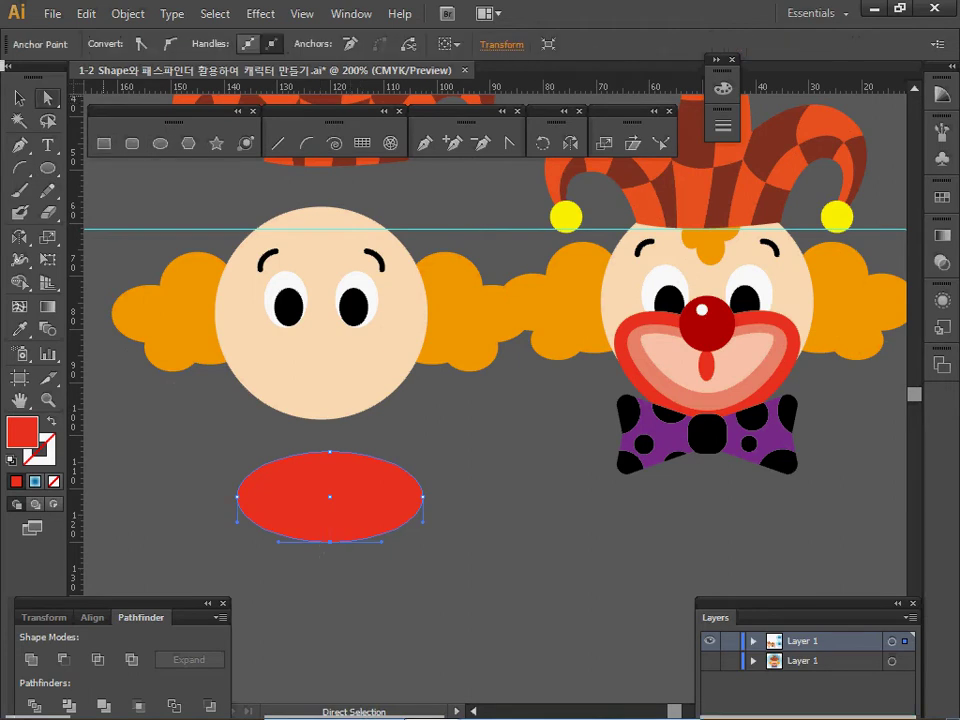
key(Return)
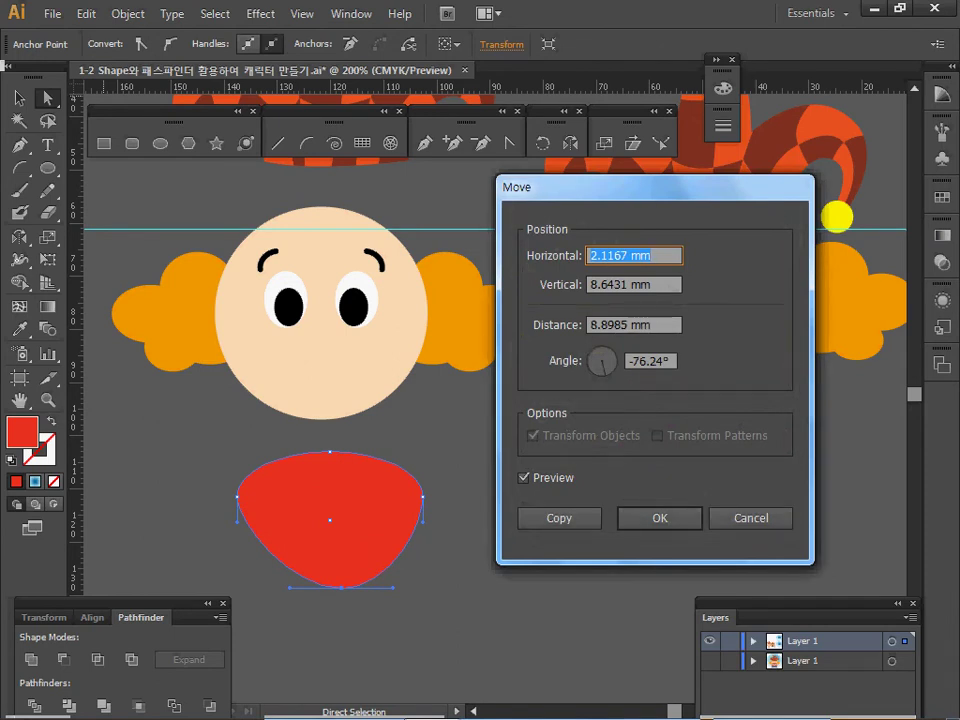
text(0)
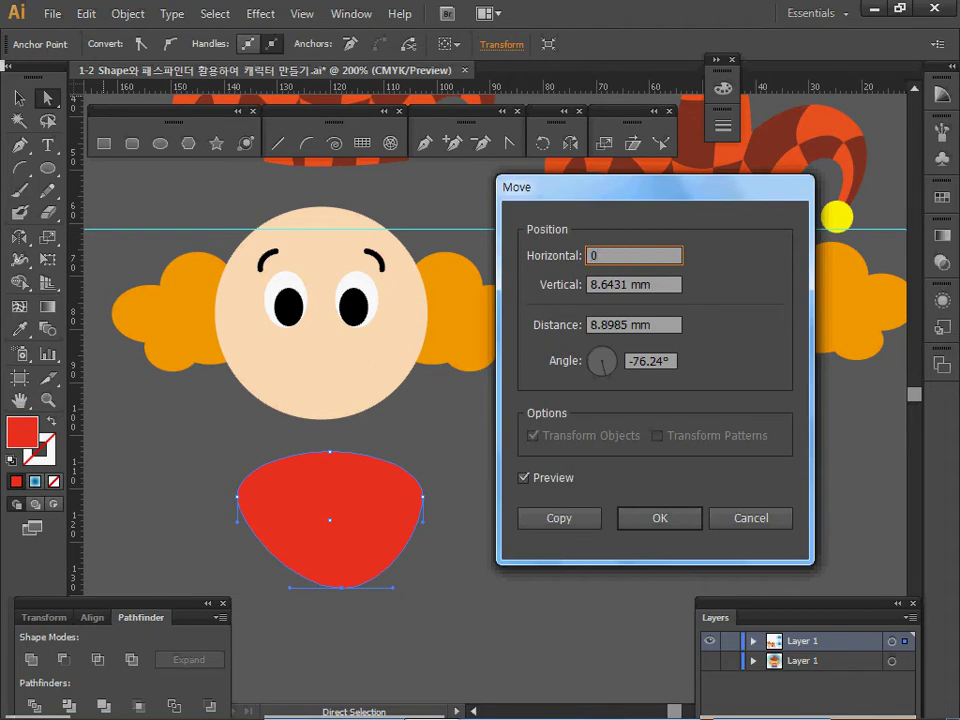
key(Tab)
text(0)
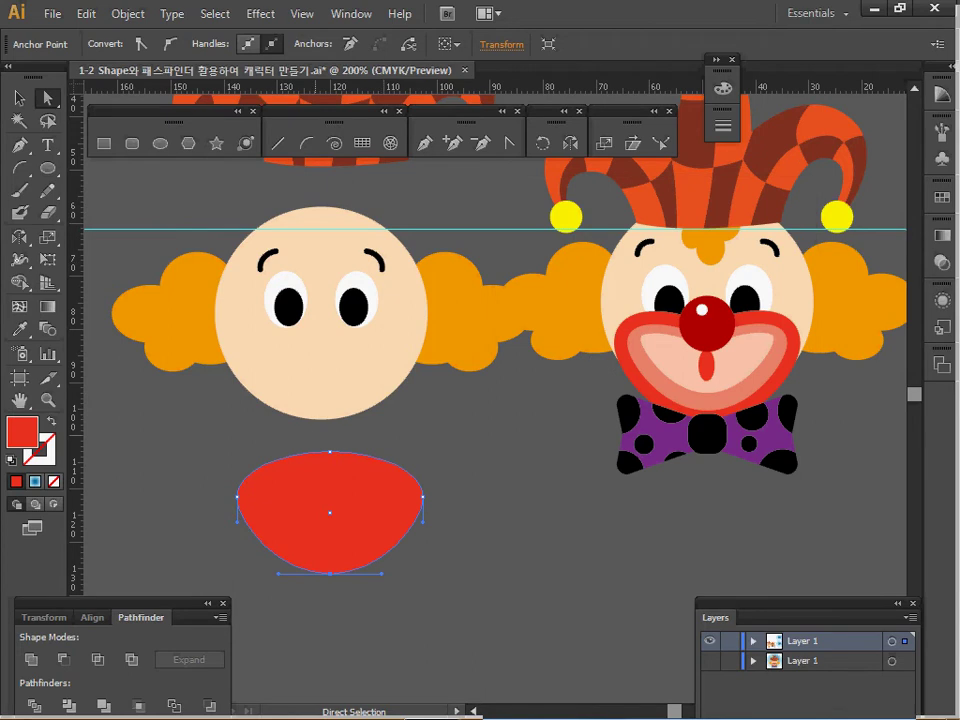
- Move the red shape's top anchor point straight down with a horizontal offset of 0 mm to flatten its upper edge
key(Return)
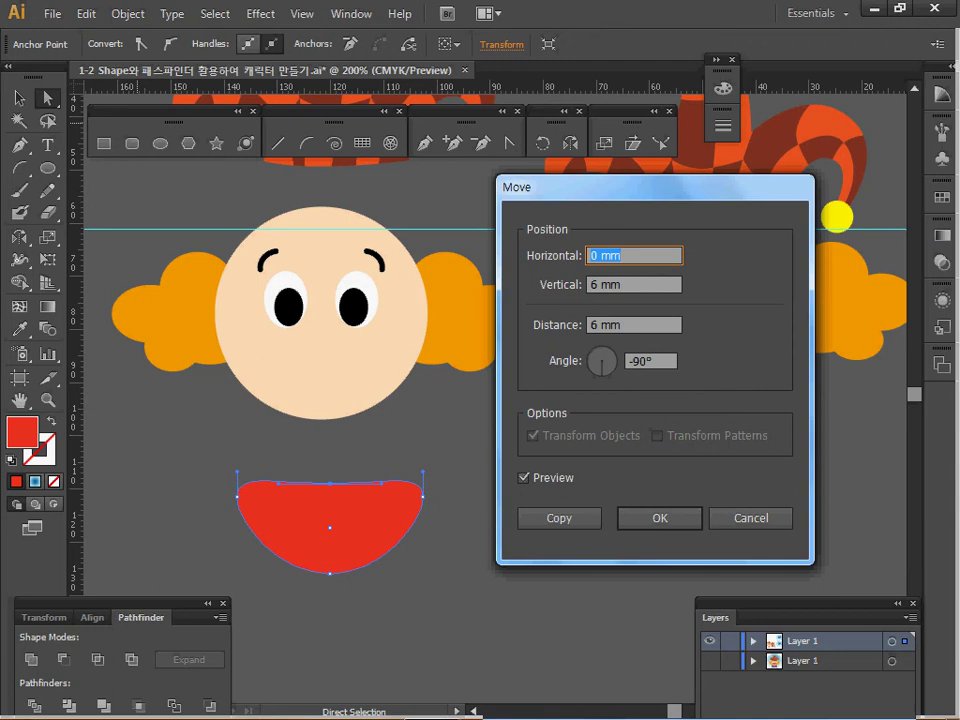
key(Tab)
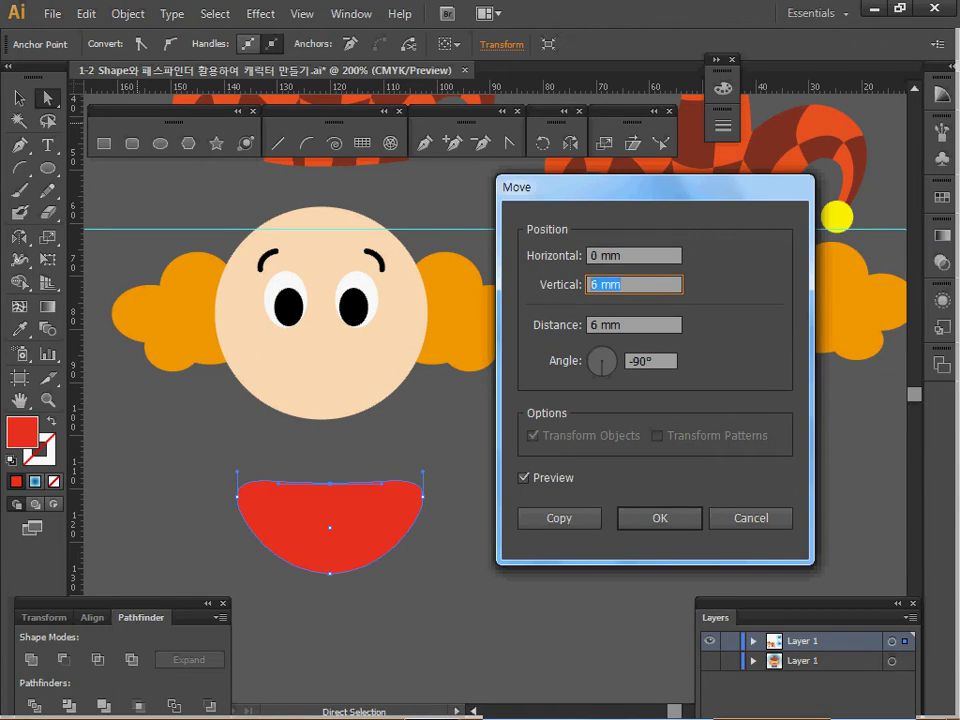
text(6)
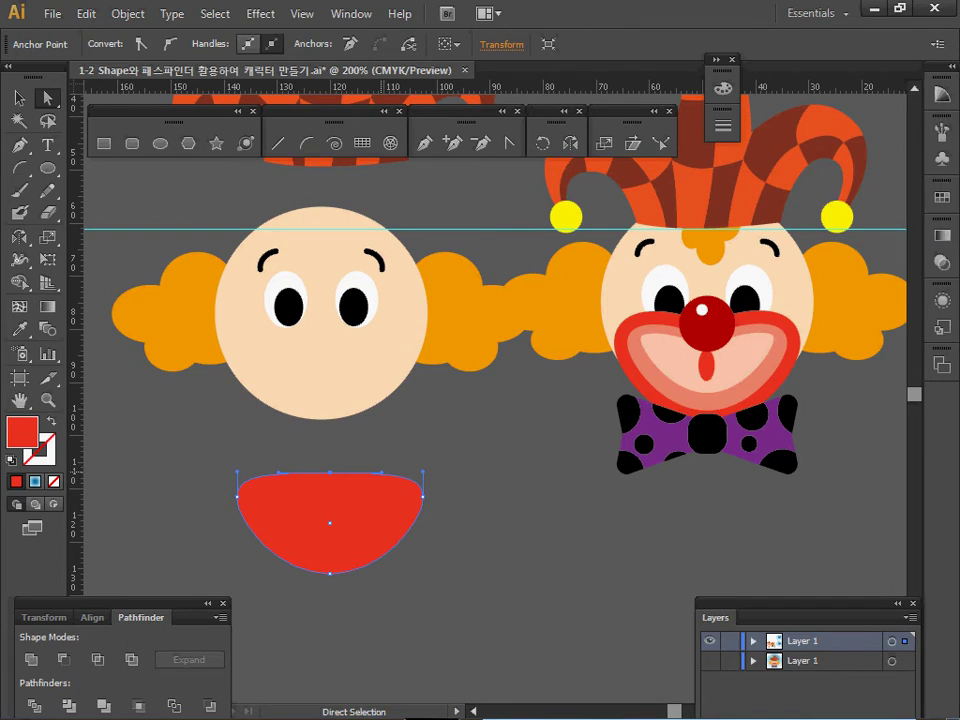
- Raise both direction handles of the mouth's top anchor point independently to form a symmetrical notch in the upper edge
key(alt)
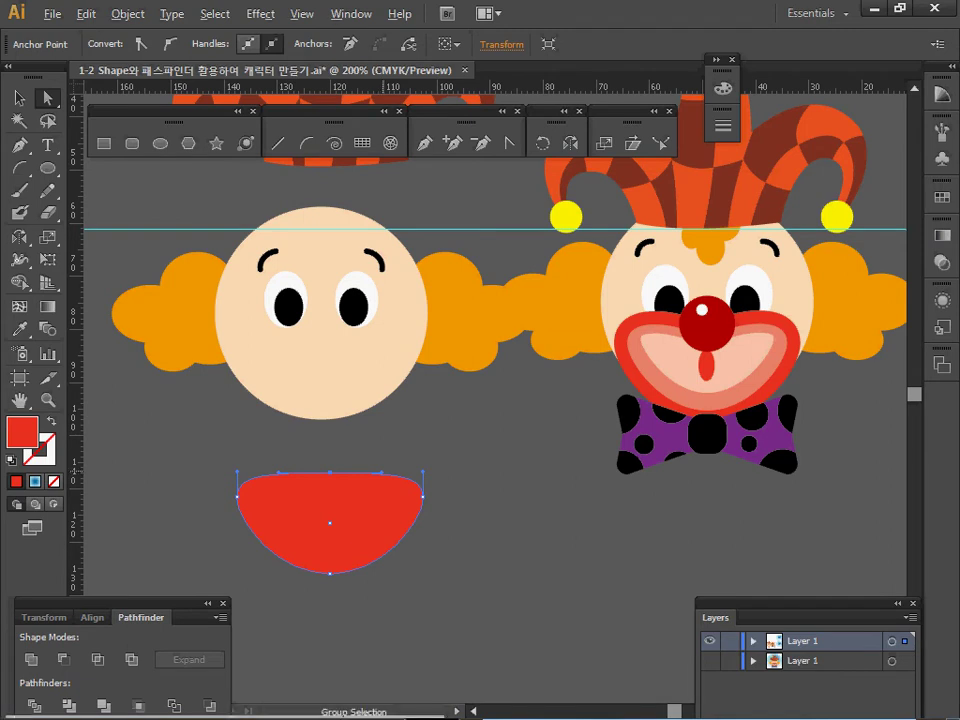
drag(330, 472, 390, 451)
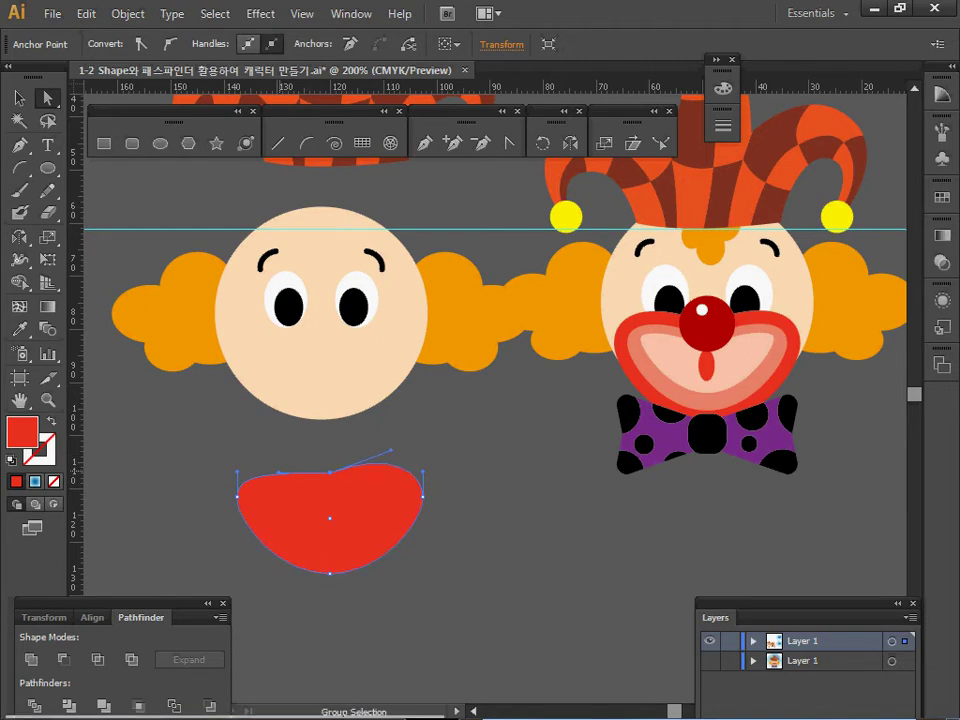
drag(279, 472, 279, 451)
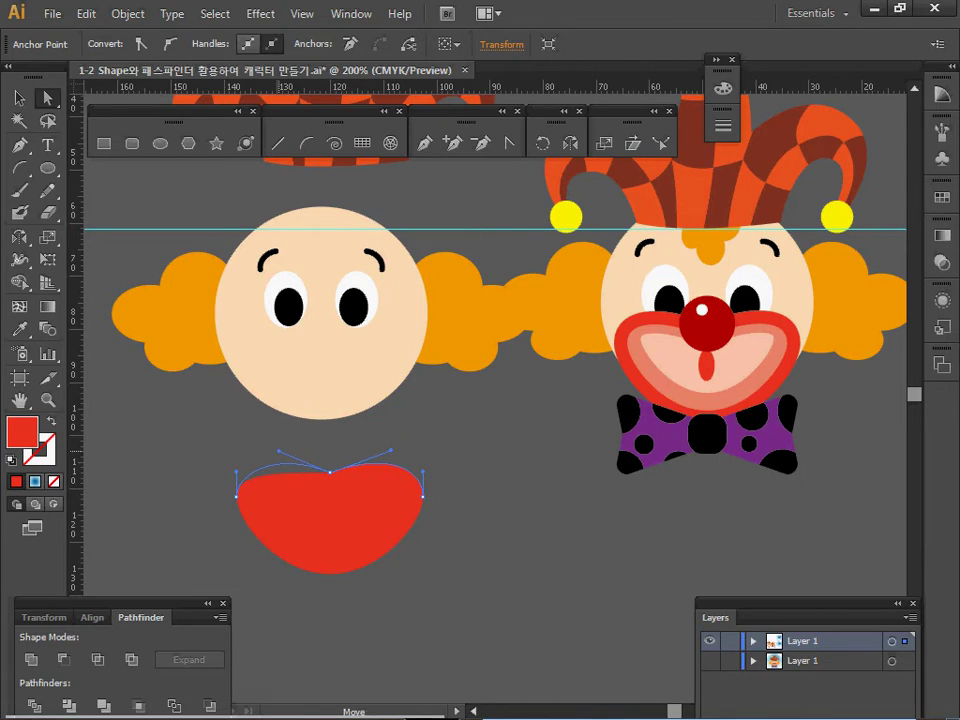
alt+click(330, 520)
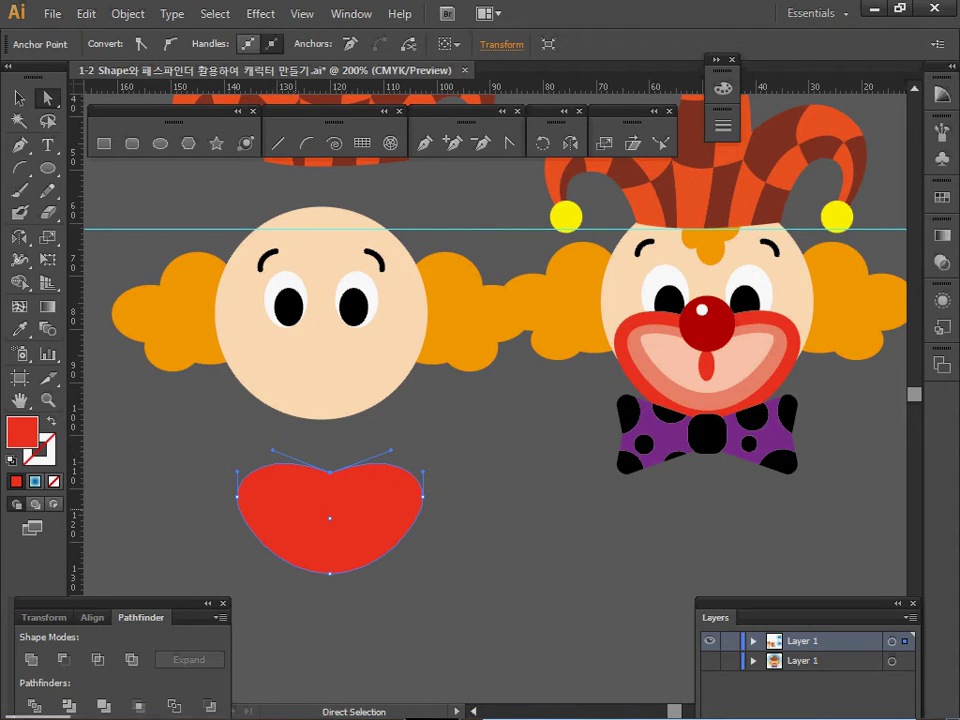
- Create an inner outline of the red mouth with Offset Path at -2.5 mm, Miter joins and a miter limit of 4
key(alt+o)
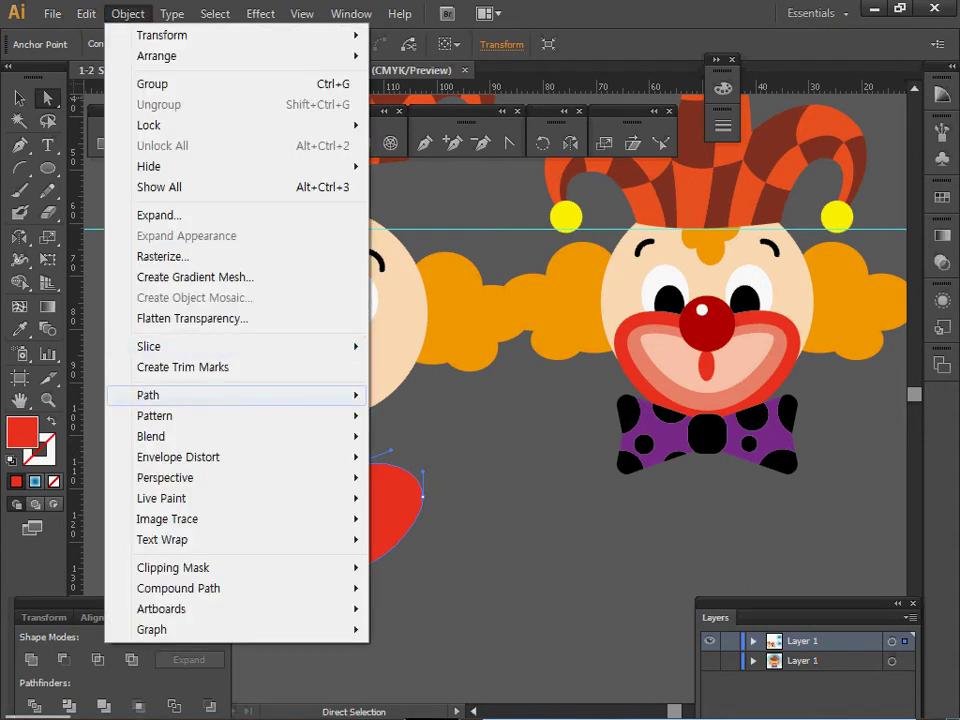
mouse_move(200, 395)
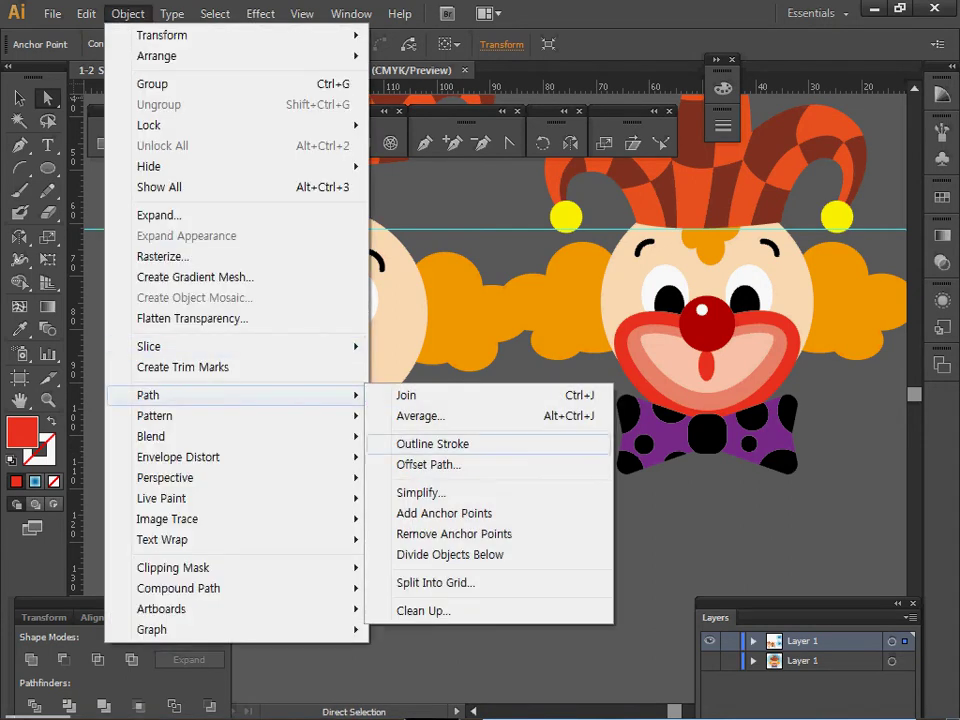
click(430, 464)
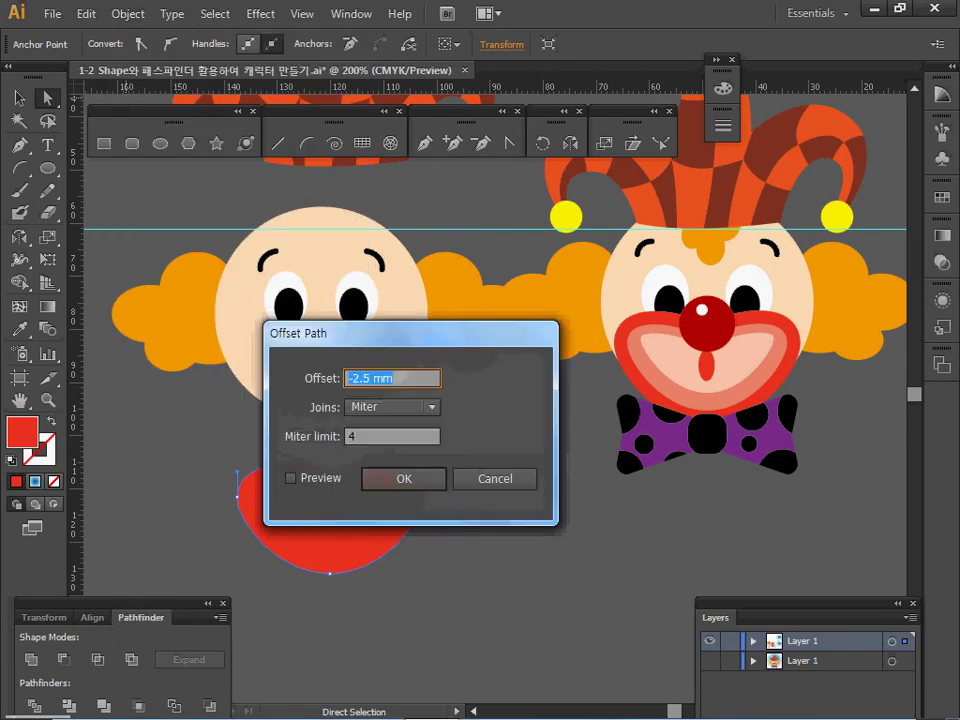
drag(330, 333, 493, 293)
key(alt+p)
key(Tab)
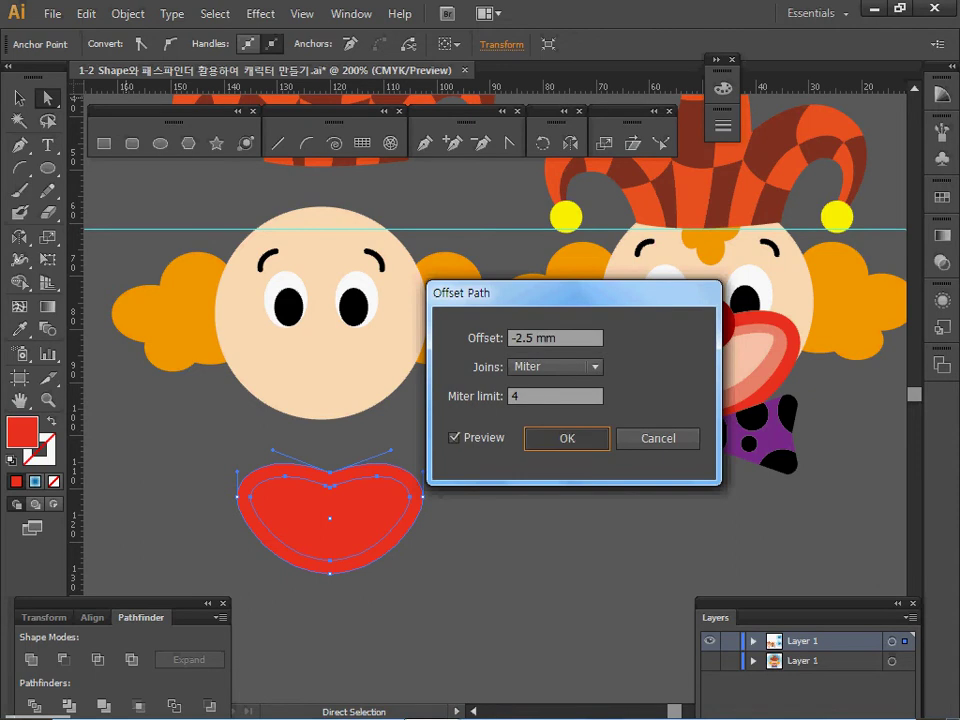
key(Return)
- Create a second, smaller outline inside the mouth's inner shape with Offset Path at -2.5 mm
click(128, 13)
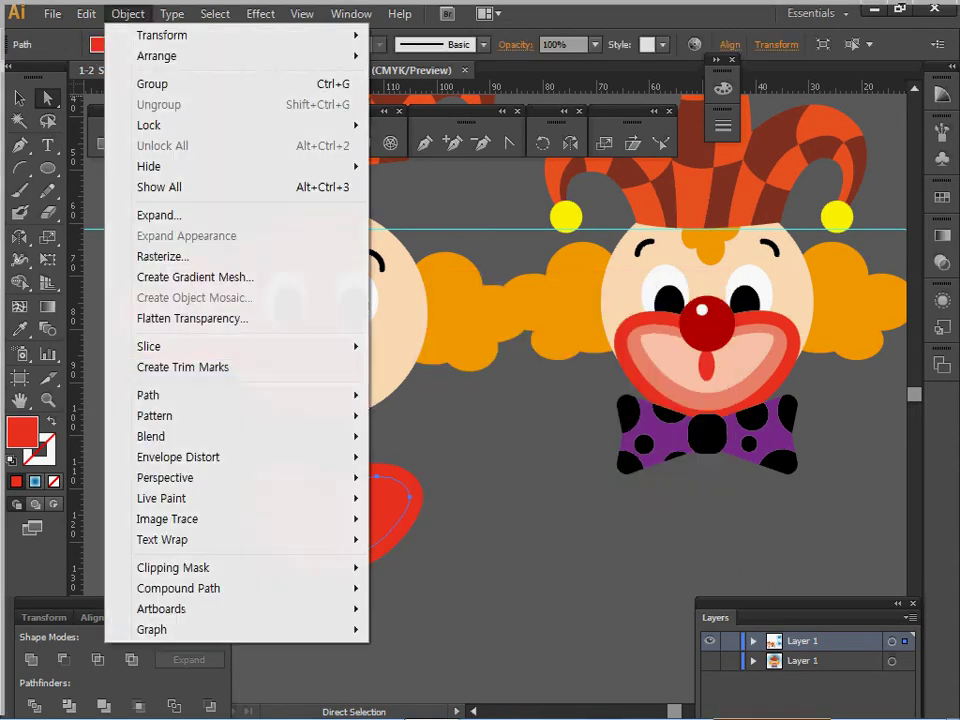
mouse_move(150, 395)
click(429, 463)
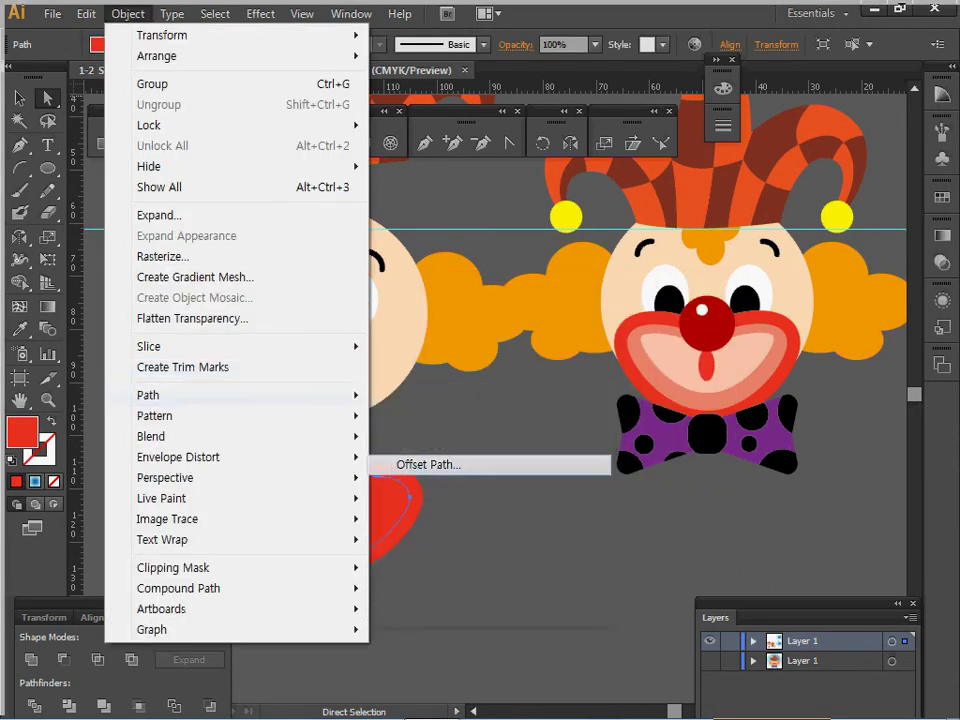
key(Return)
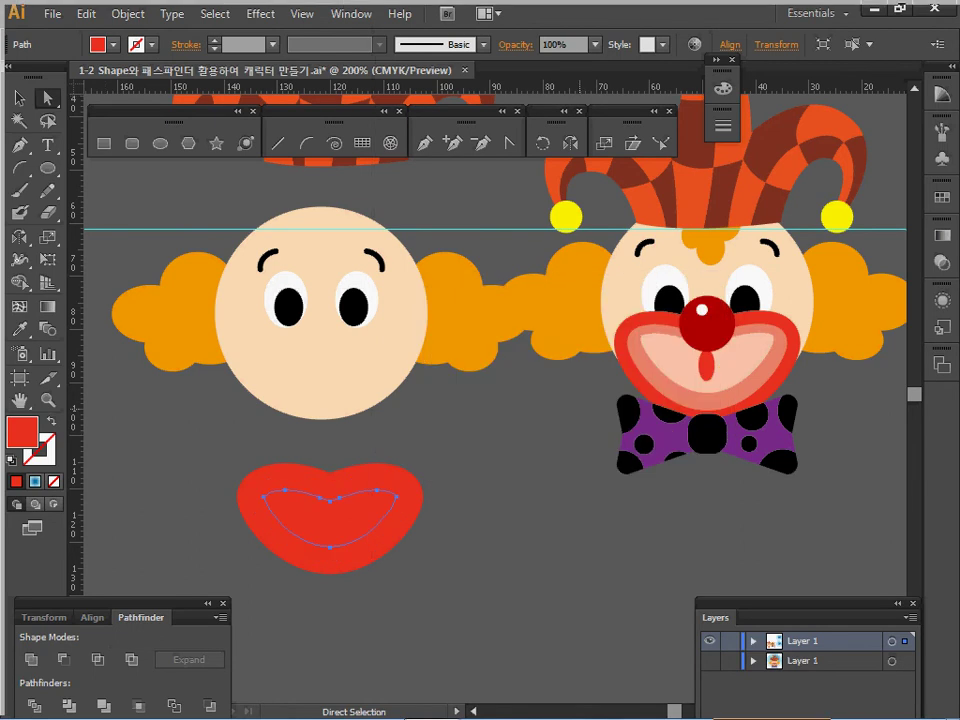
- Fill the innermost mouth shape light pink and the middle one salmon, sampled from the reference clown, and raise the innermost shape slightly
key(i)
click(250, 390)
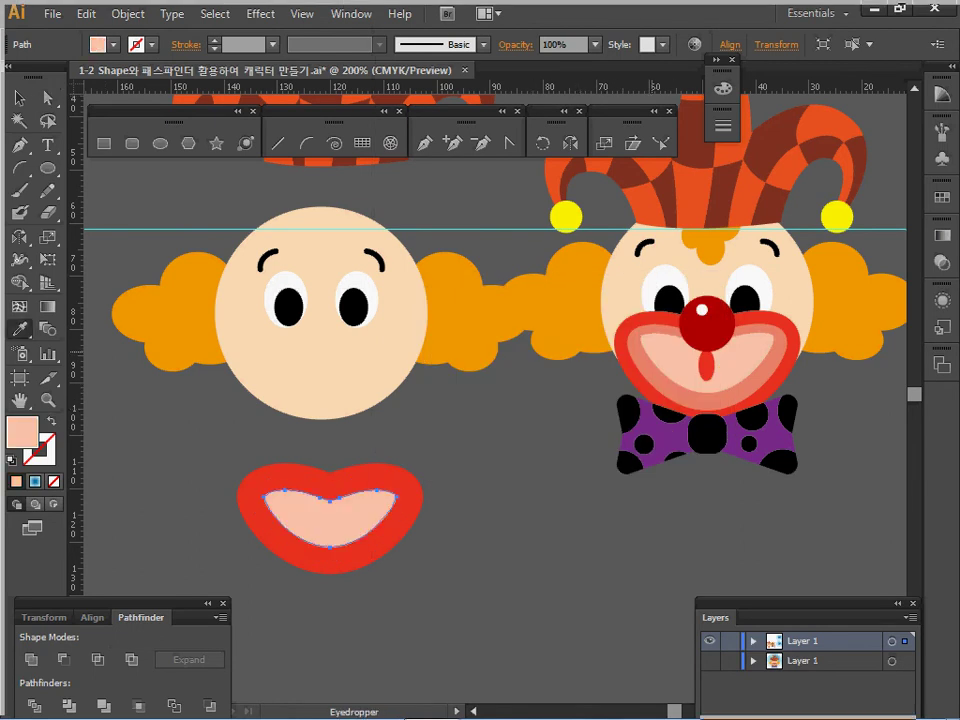
ctrl+click(262, 492)
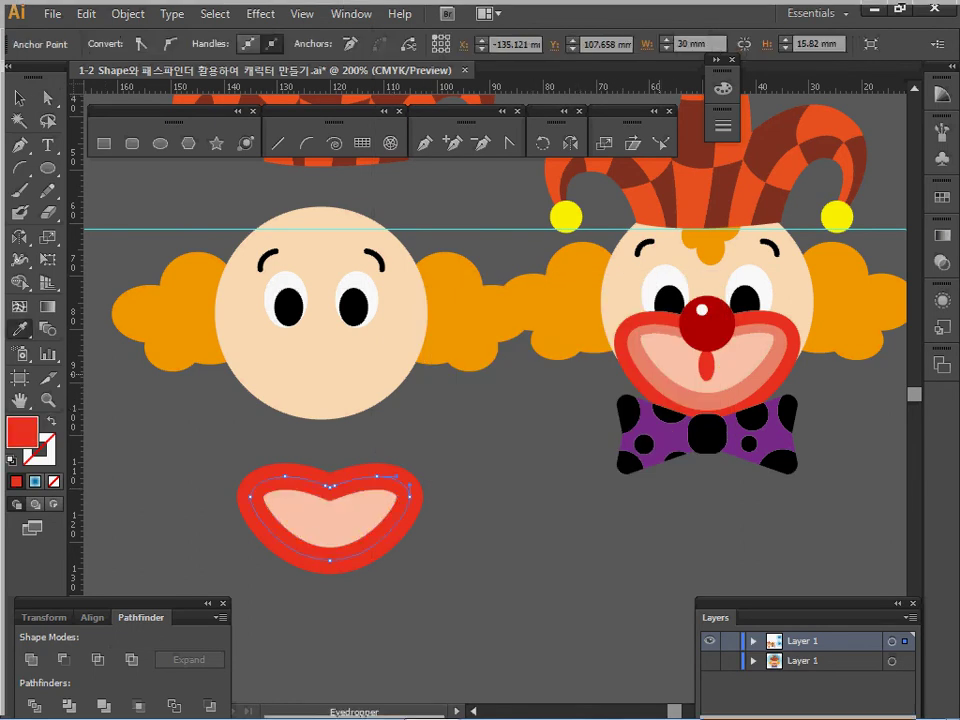
click(757, 350)
ctrl+click(330, 520)
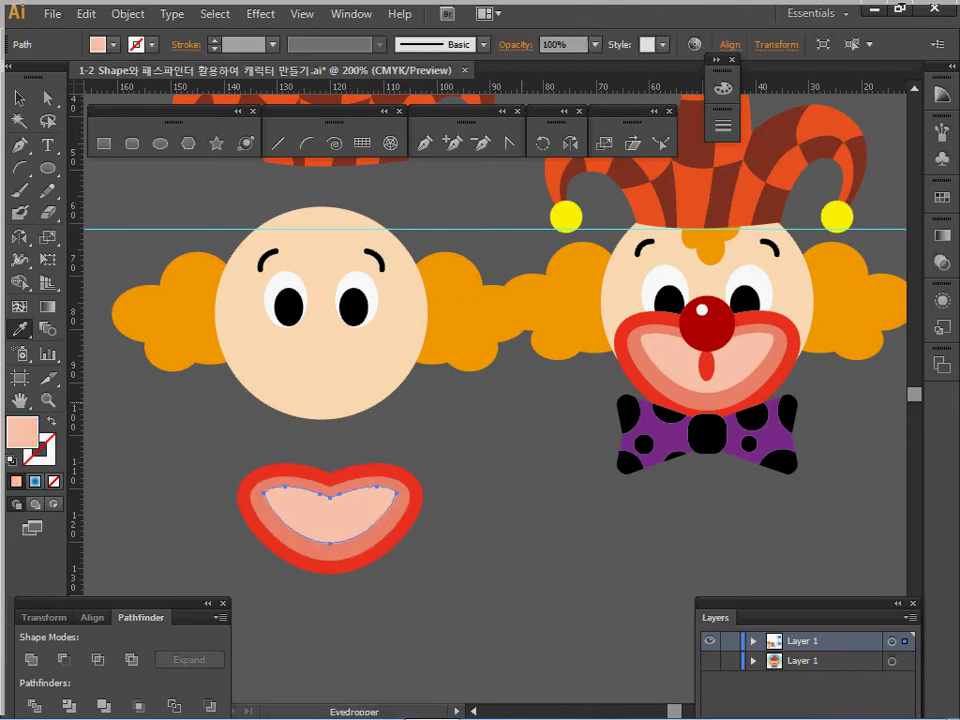
key(ctrl+s)
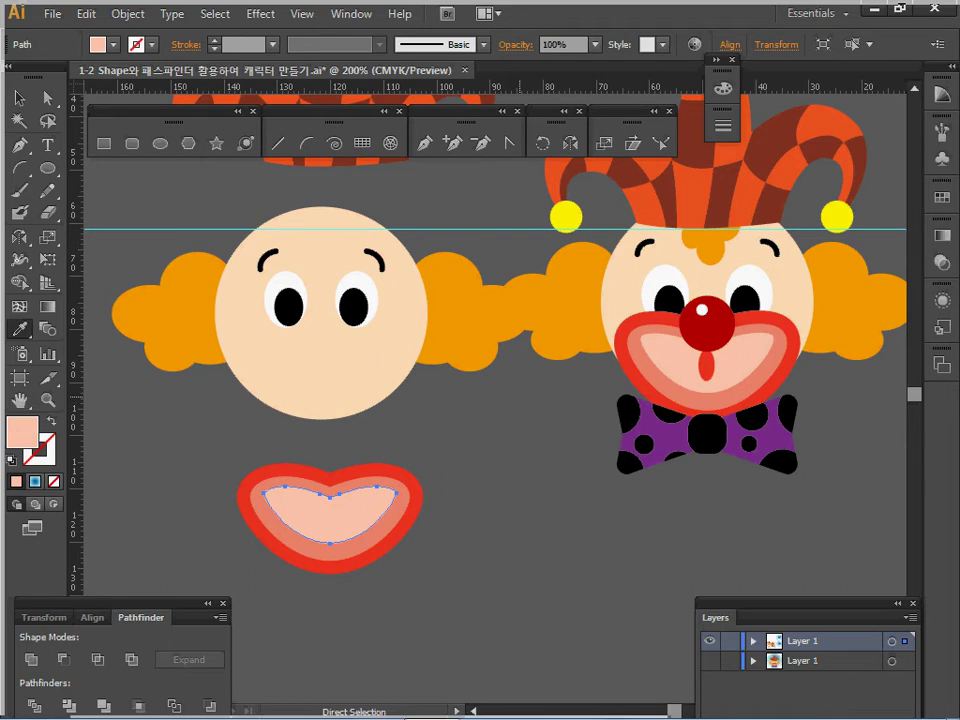
- Move the three mouth shapes together onto the lower half of the clown's face, with the upper notch just below the eyes
key(v)
key(v)
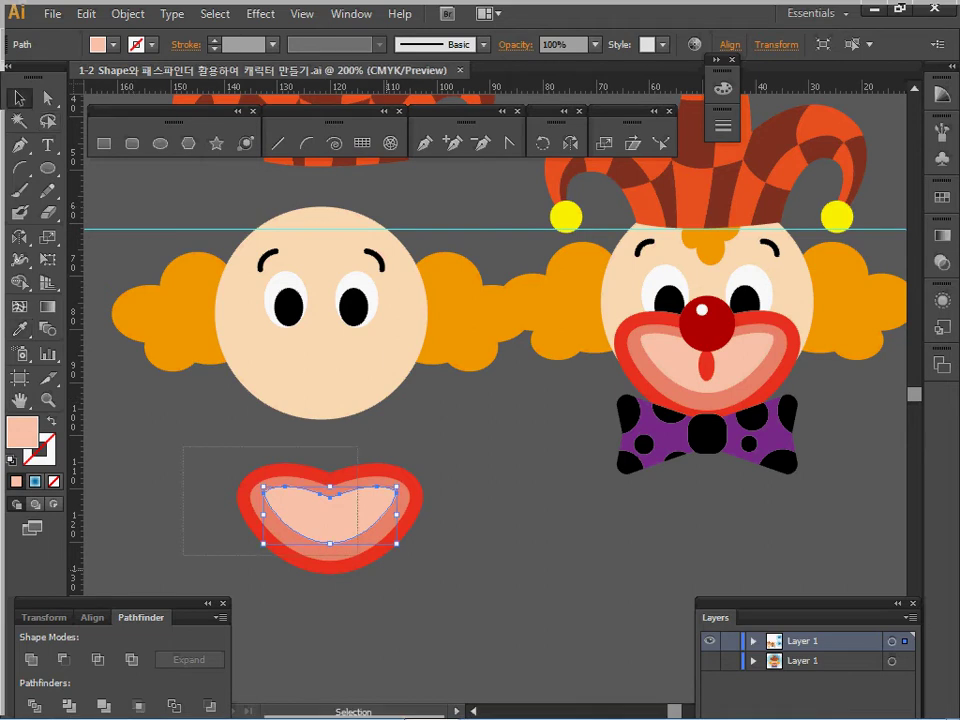
click(330, 515)
drag(330, 515, 321, 368)
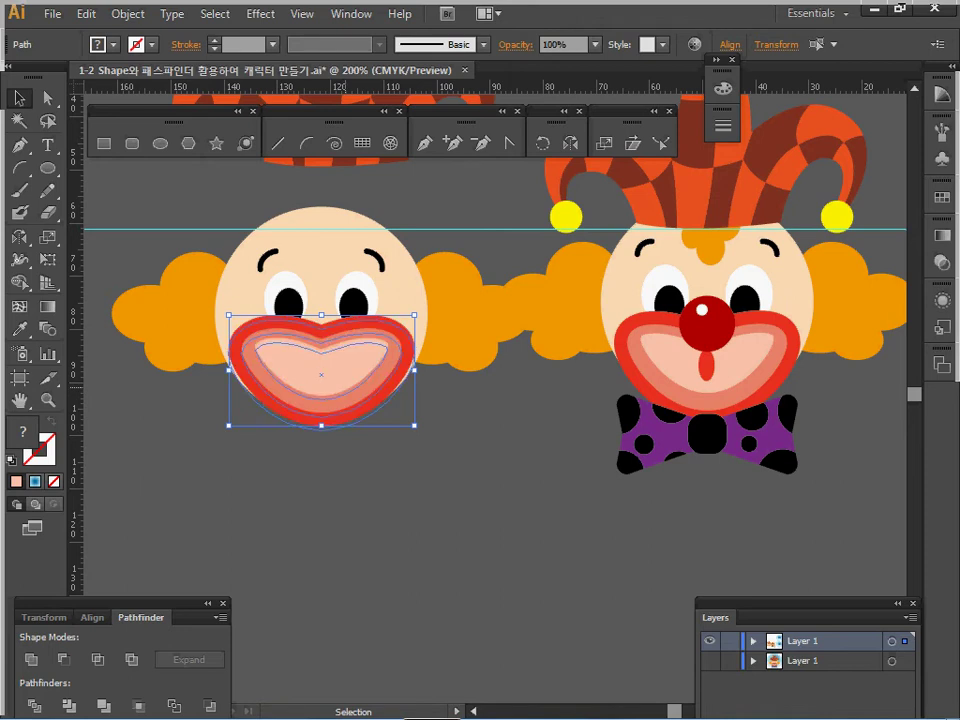
key(a)
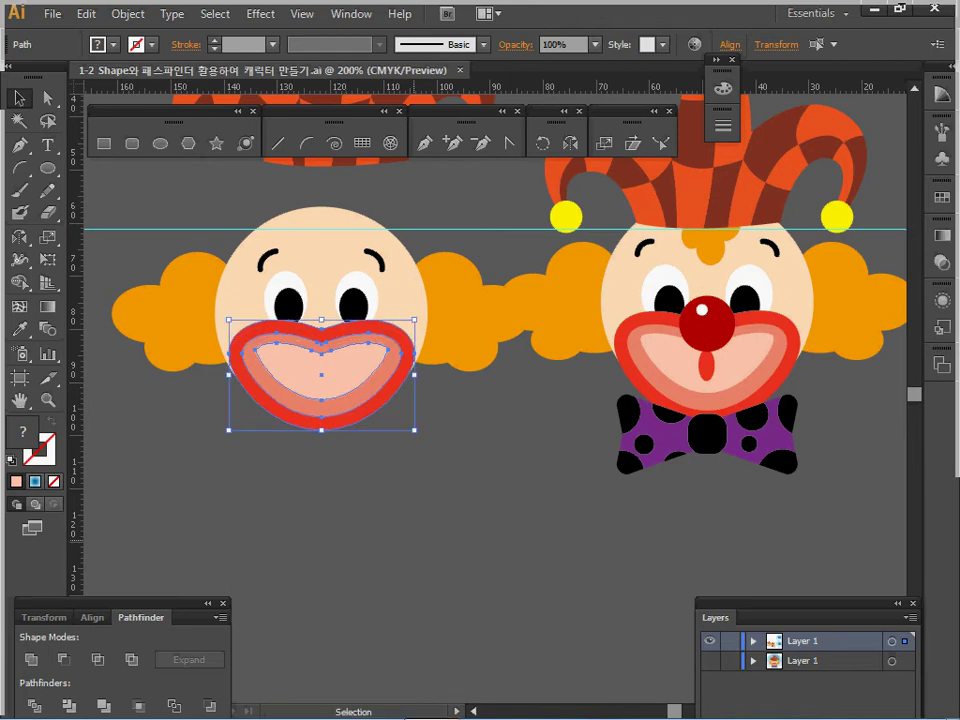
key(ctrl+shift+a)
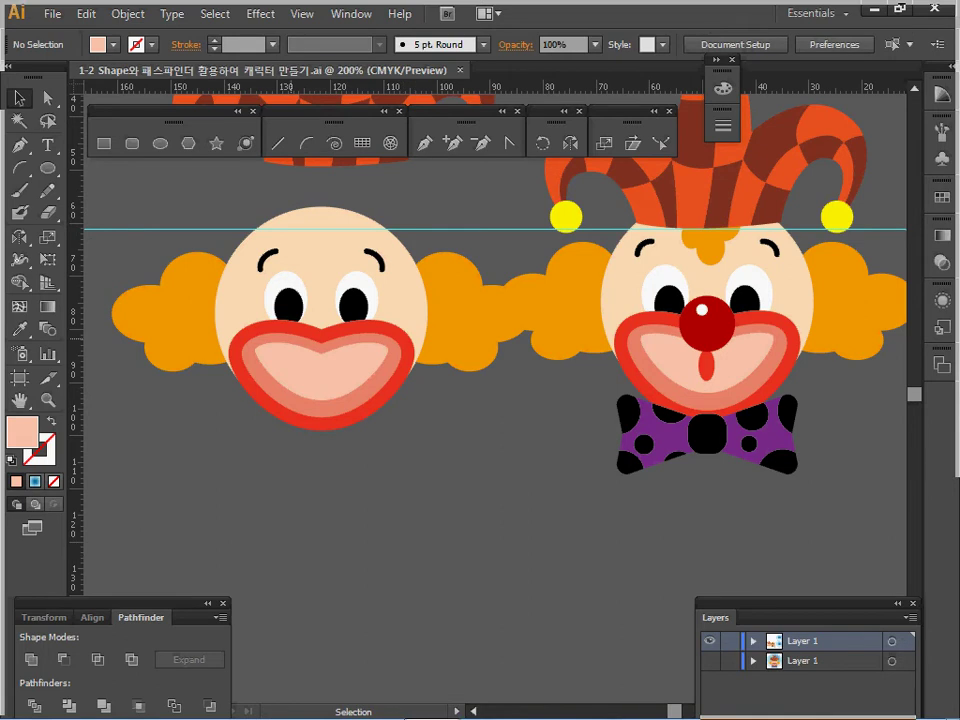
- Add a vertical guide through the face circle's center and align the face and mouth shapes on their horizontal centers
click(321, 240)
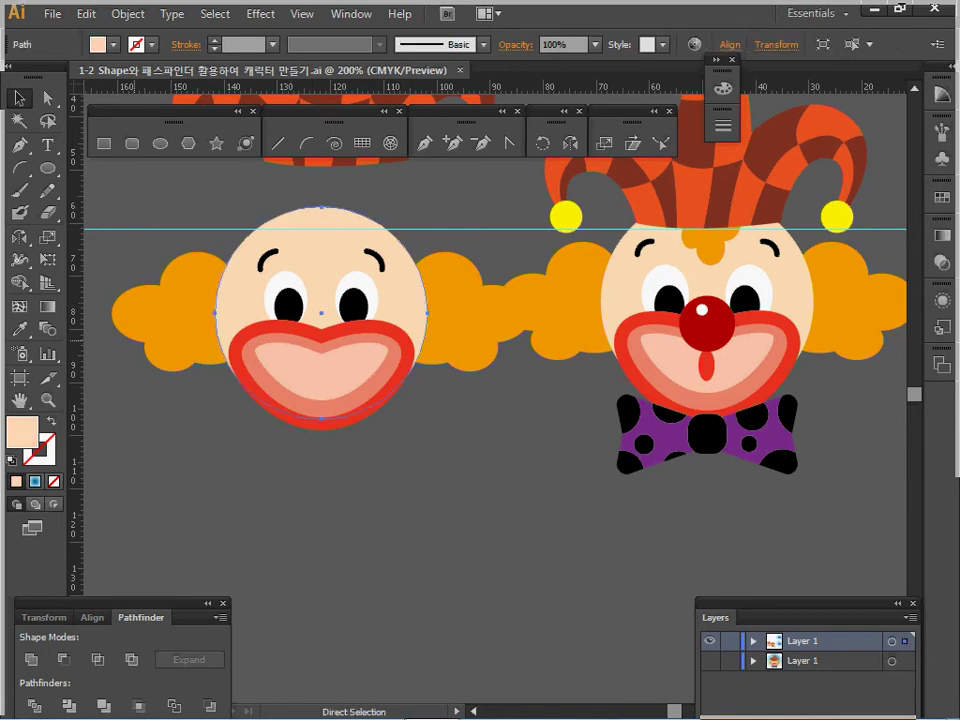
drag(76, 258, 321, 258)
key(v)
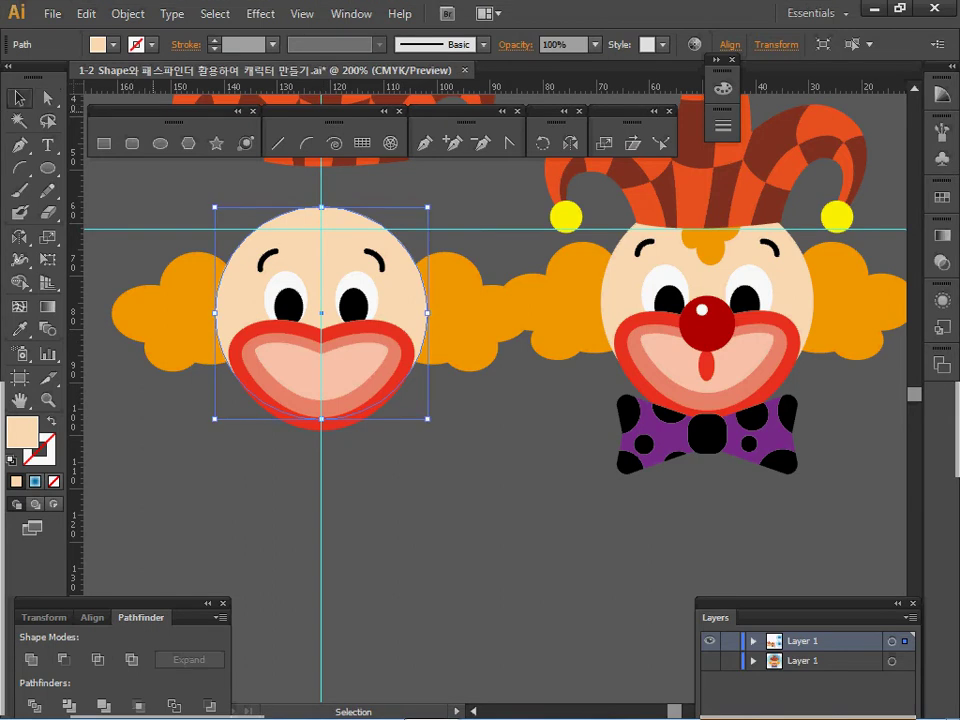
drag(352, 484, 305, 412)
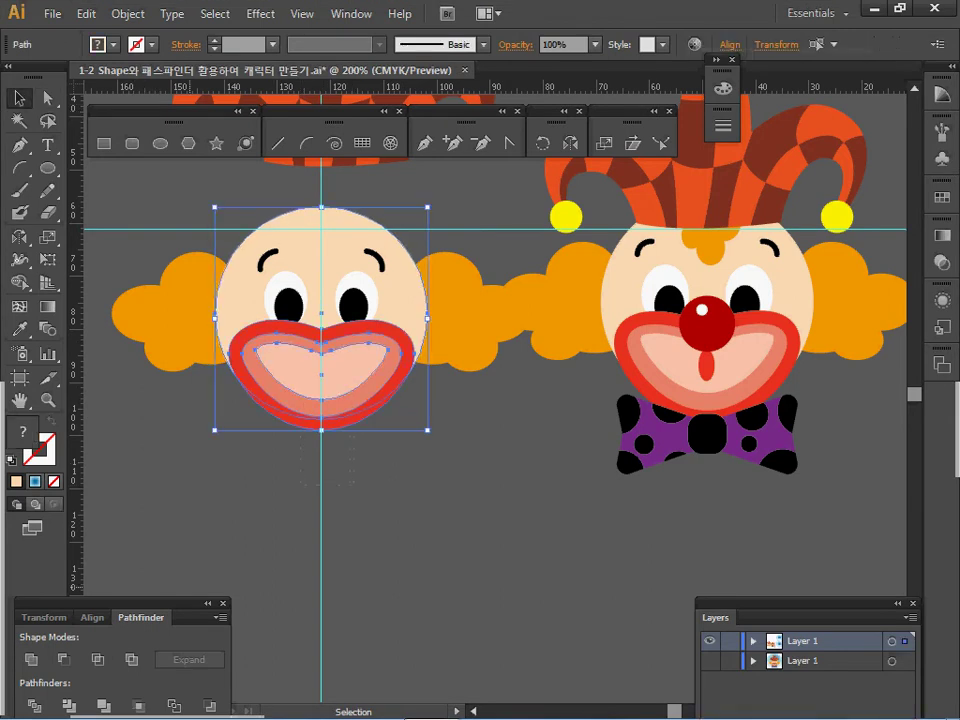
click(95, 617)
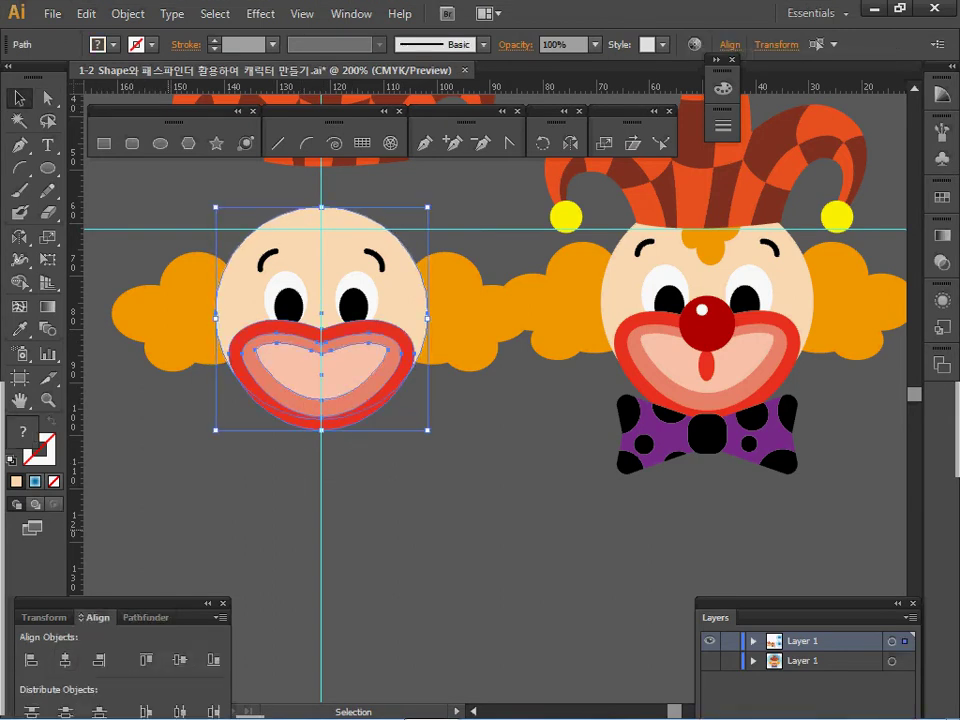
key(ctrl+shift+a)
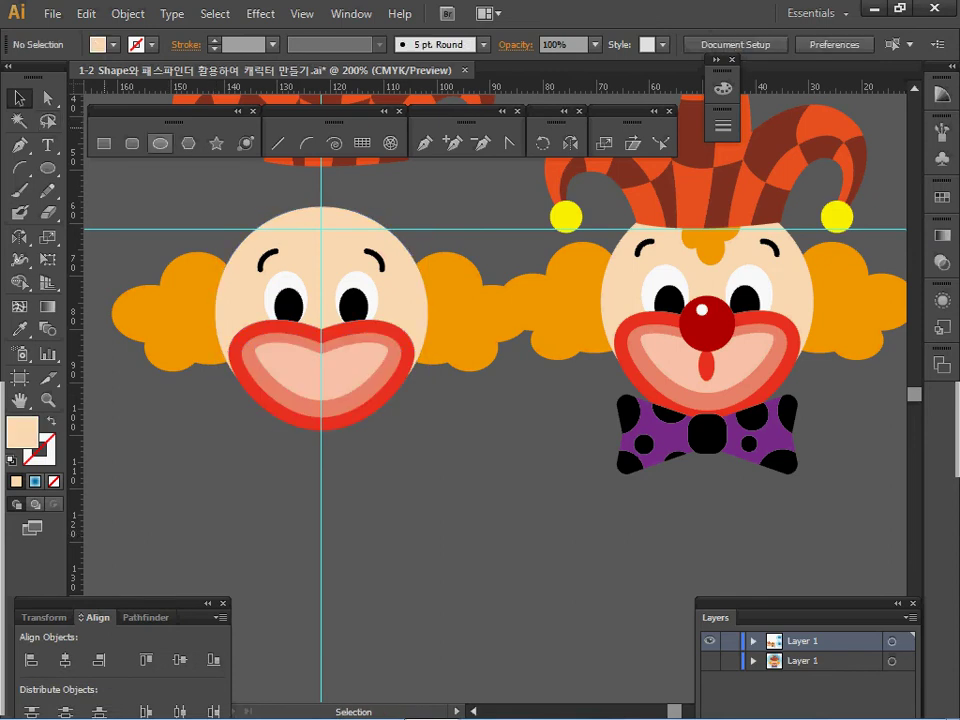
- Draw a round nose centered on the vertical guide over the mouth's upper notch, using the reference nose's dark red fill
key(l)
ctrl+click(700, 318)
key(ctrl+shift+a)
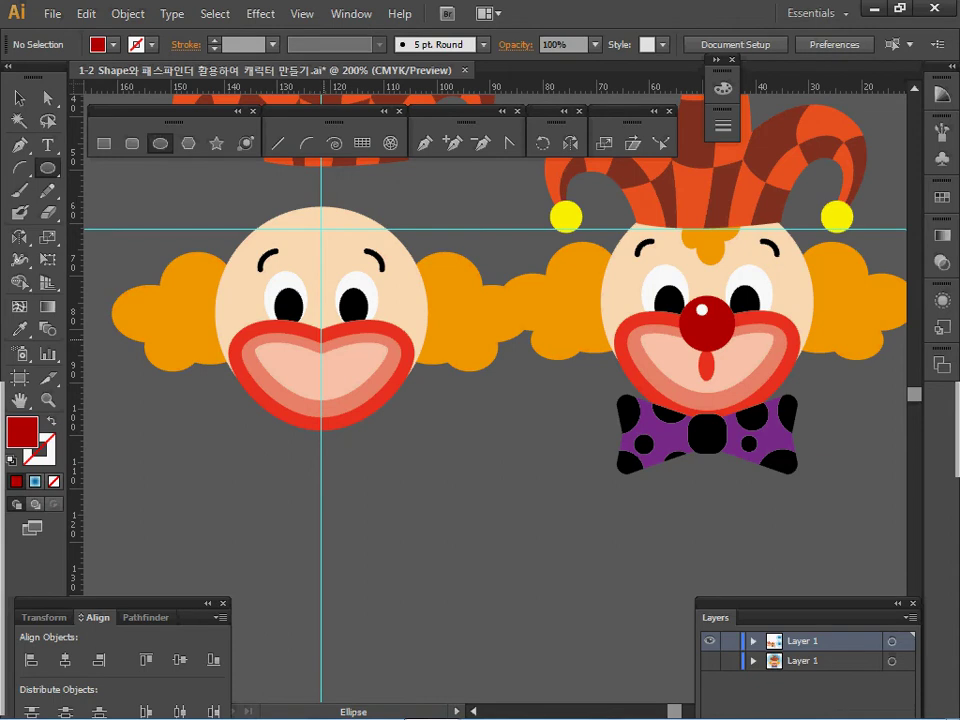
key(alt)
drag(321, 335, 349, 363)
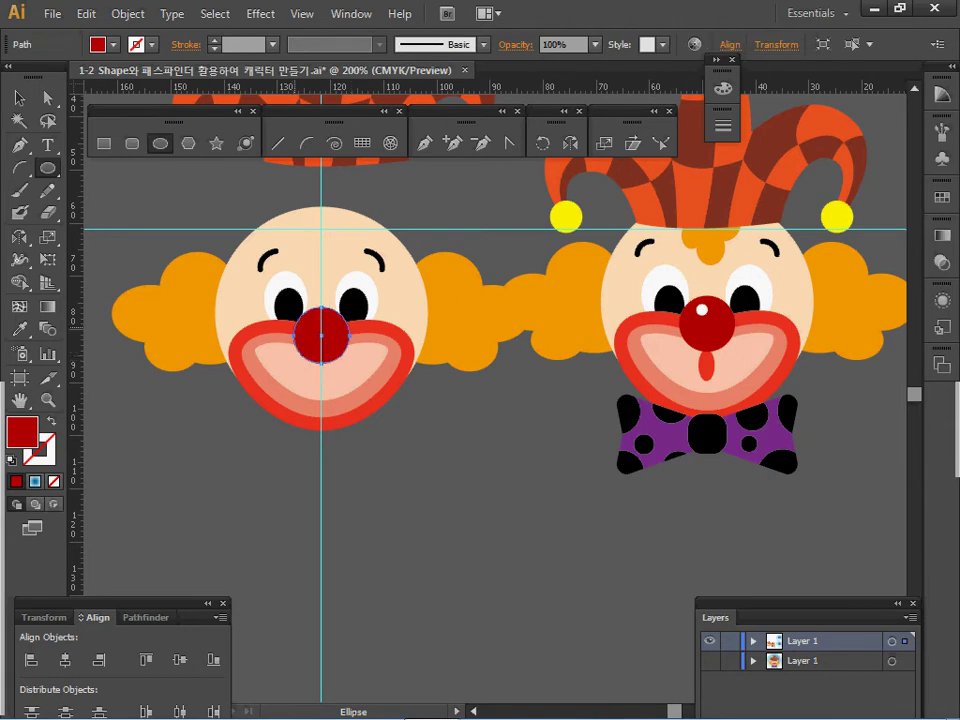
key(ctrl+shift+a)
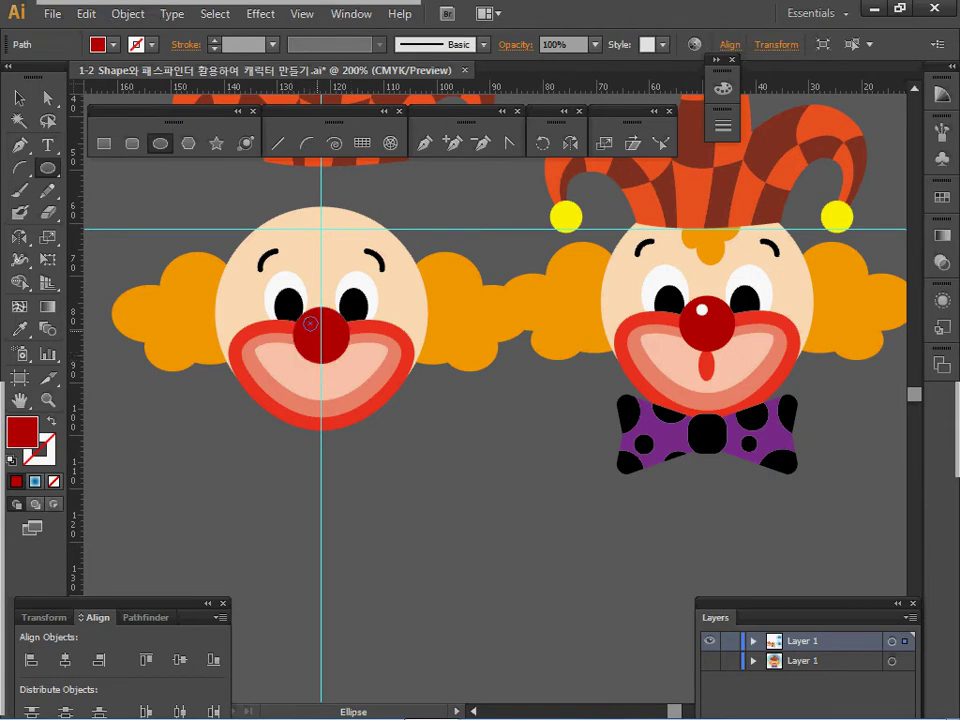
- Draw a small white circle without a stroke as a highlight on the upper left of the red nose
key(v)
key(d)
key(F6)
key(l)
drag(310, 323, 317, 330)
key(F6)
key(v)
key(ctrl+shift+a)
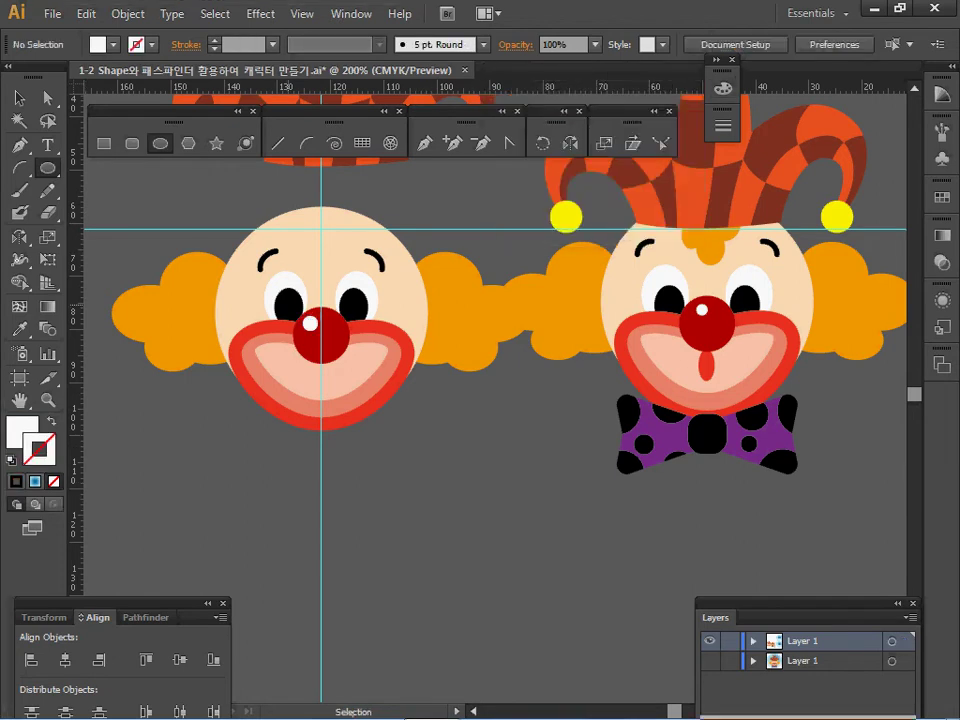
- Nudge the white nose highlight slightly up and to the right, and save the document
click(310, 323)
key(l)
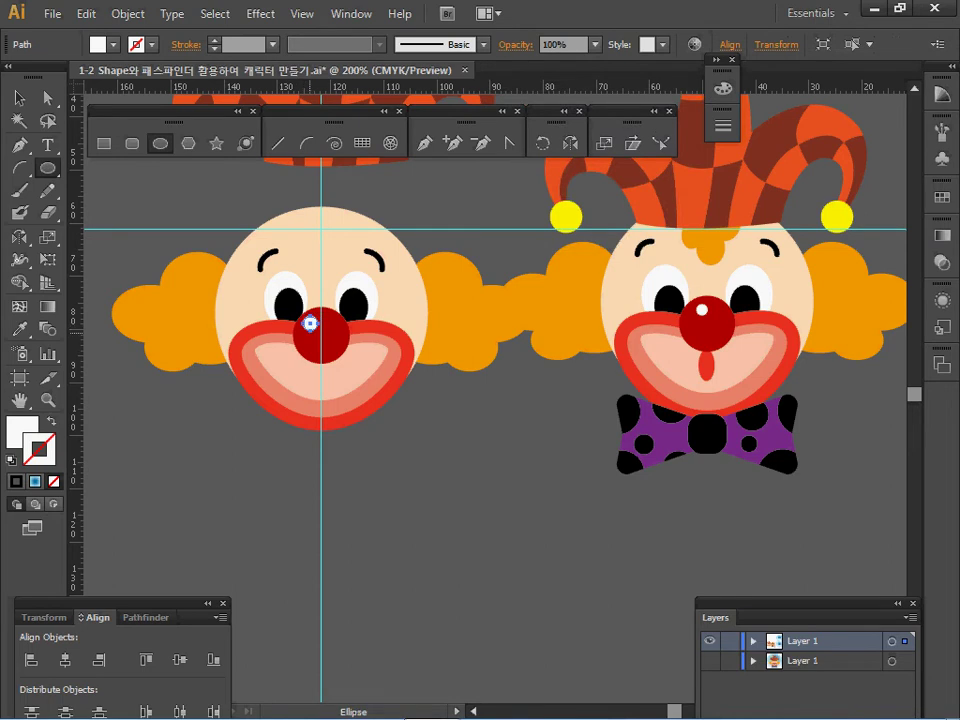
key(ctrl)
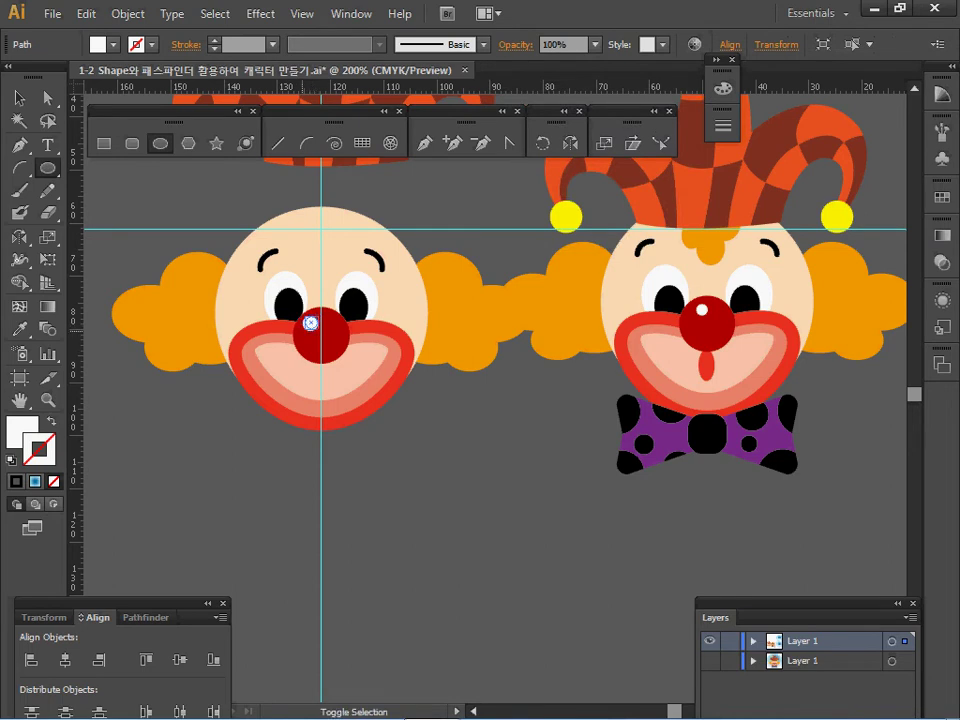
ctrl+click(310, 323)
key(ctrl+s)
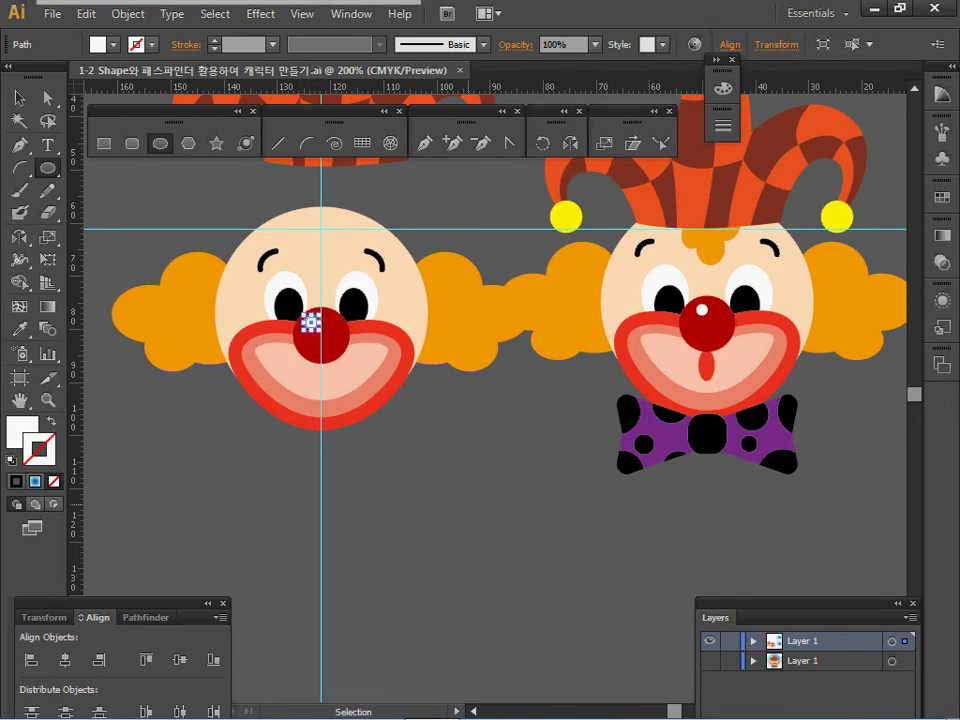
key(ctrl+shift+a)
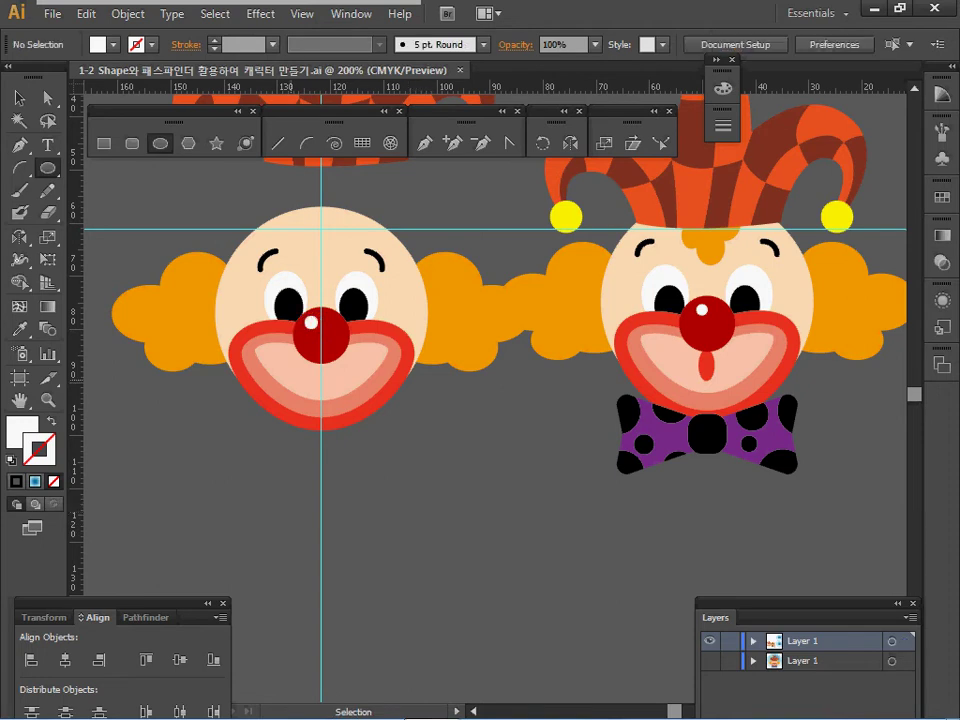
- Draw a narrow vertical ellipse centered below the nose, using the red fill of the reference clown's matching mouth detail
click(705, 365)
key(ctrl+shift+a)
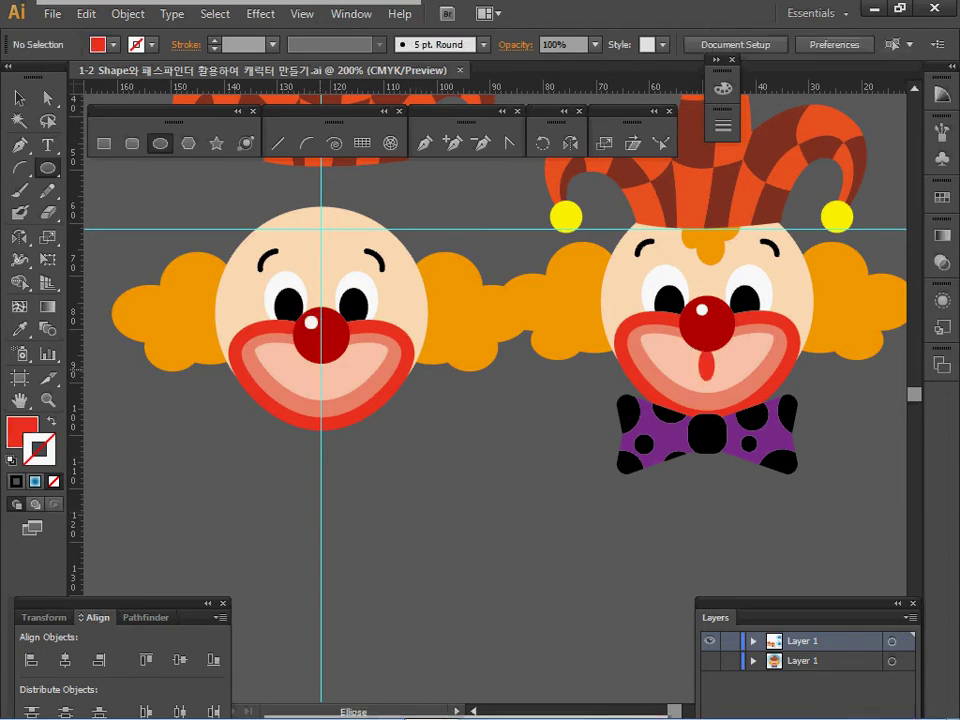
drag(315, 360, 329, 392)
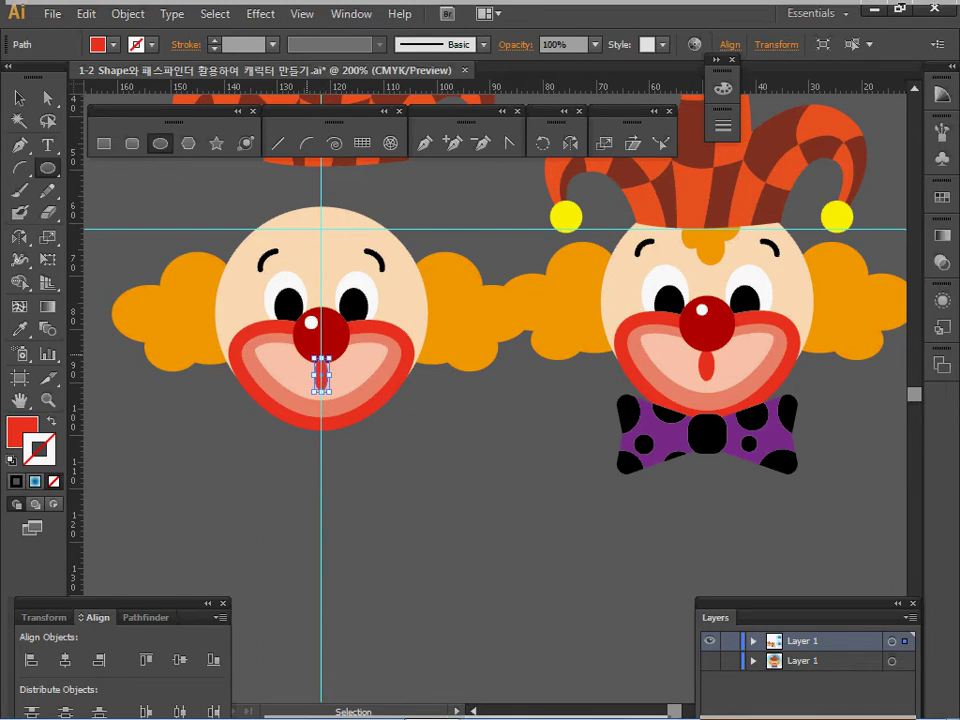
- Send the face, hair, mouth, nose and small red ellipse to the back, behind the eyes
drag(275, 378, 340, 424)
drag(452, 378, 460, 366)
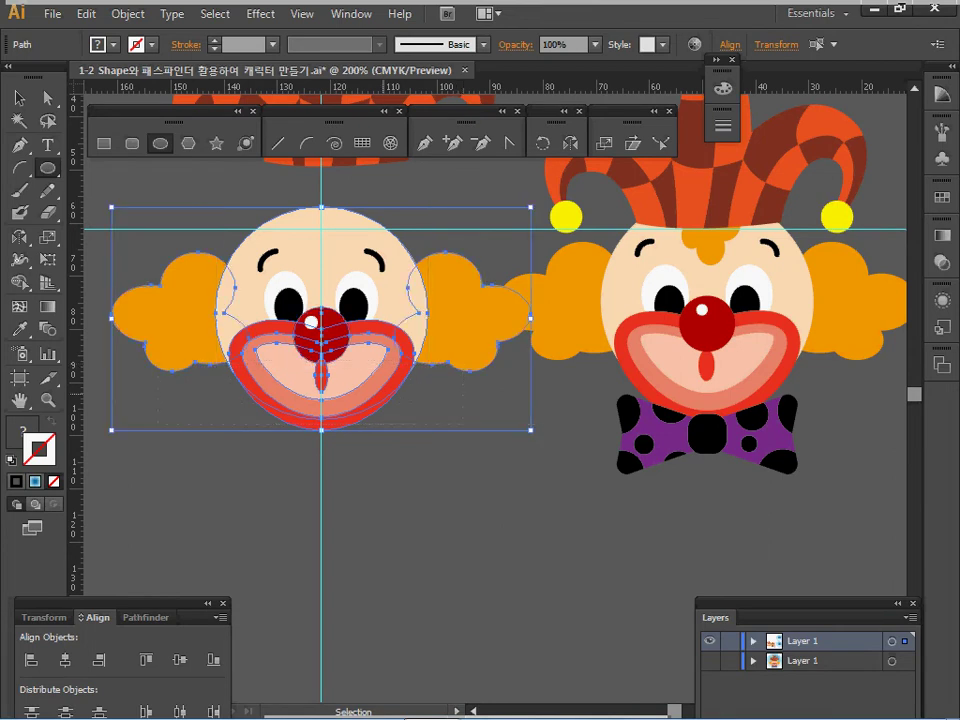
right_click(335, 402)
mouse_move(420, 650)
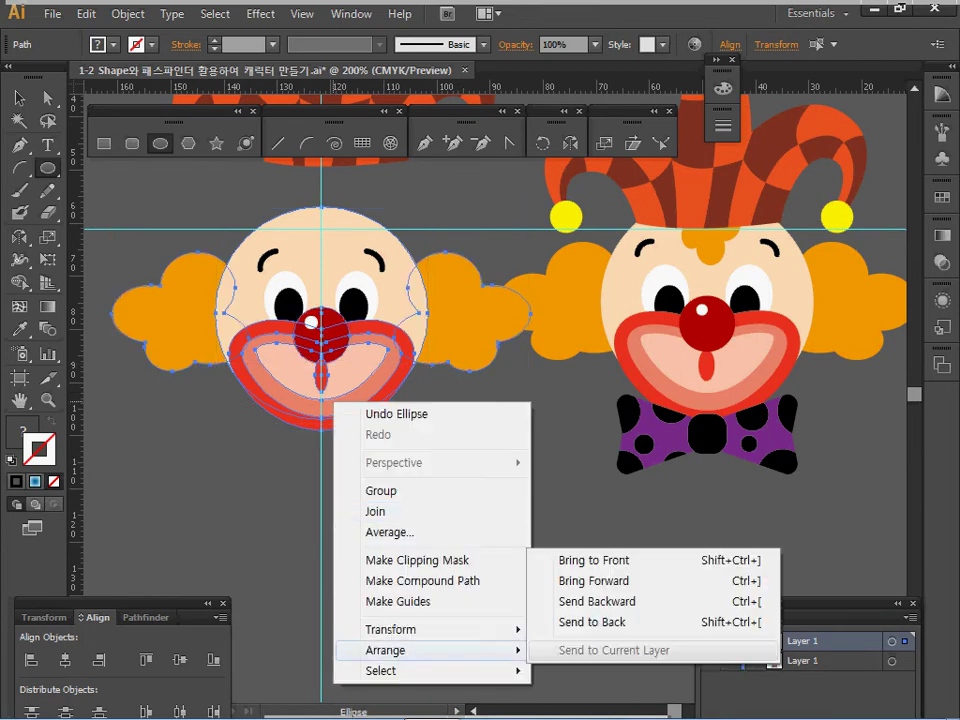
click(590, 623)
key(ctrl+shift+a)
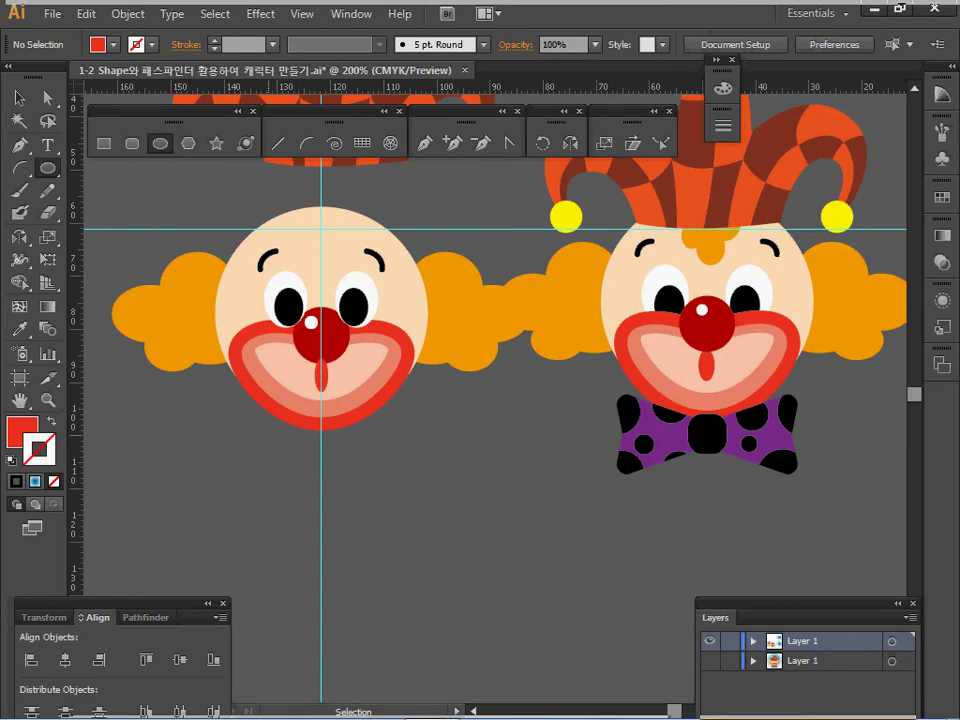
- Bring the red nose and its white highlight in front of the small red ellipse, and save the document
click(321, 375)
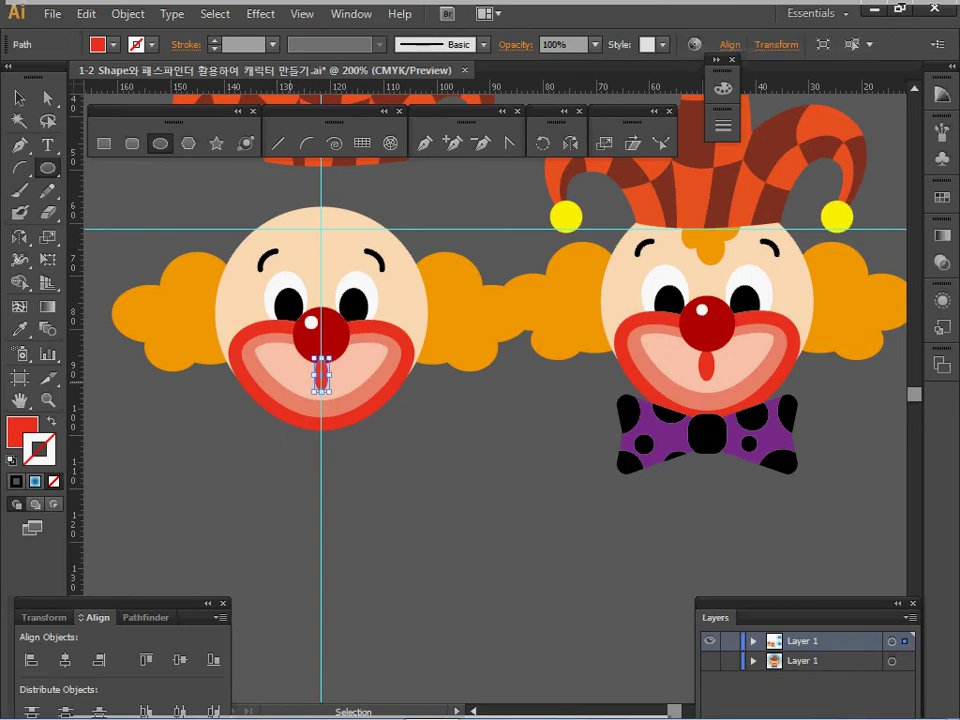
shift+click(312, 322)
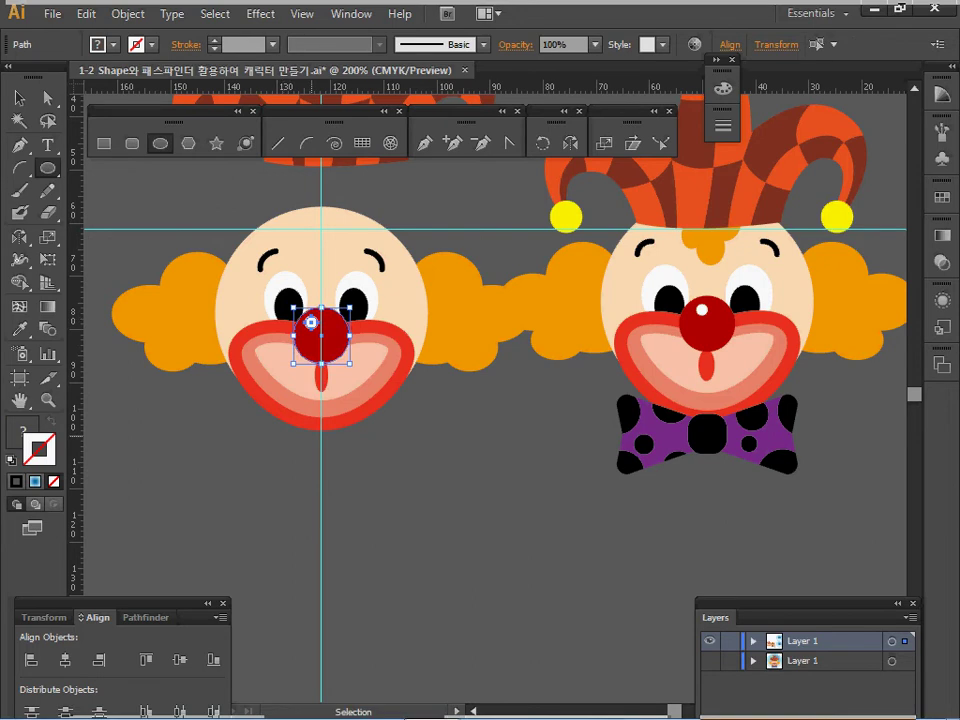
key(ctrl+shift+a)
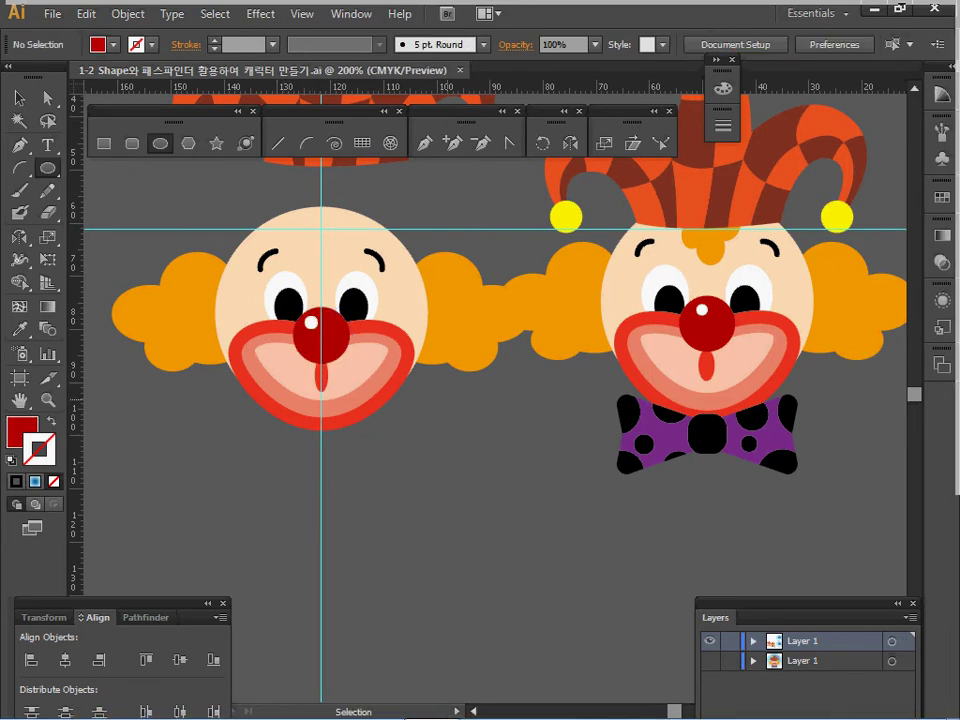
- Place a 50% scaled copy of the right-hand hair at the top center of the forehead and bring it to the front
click(470, 310)
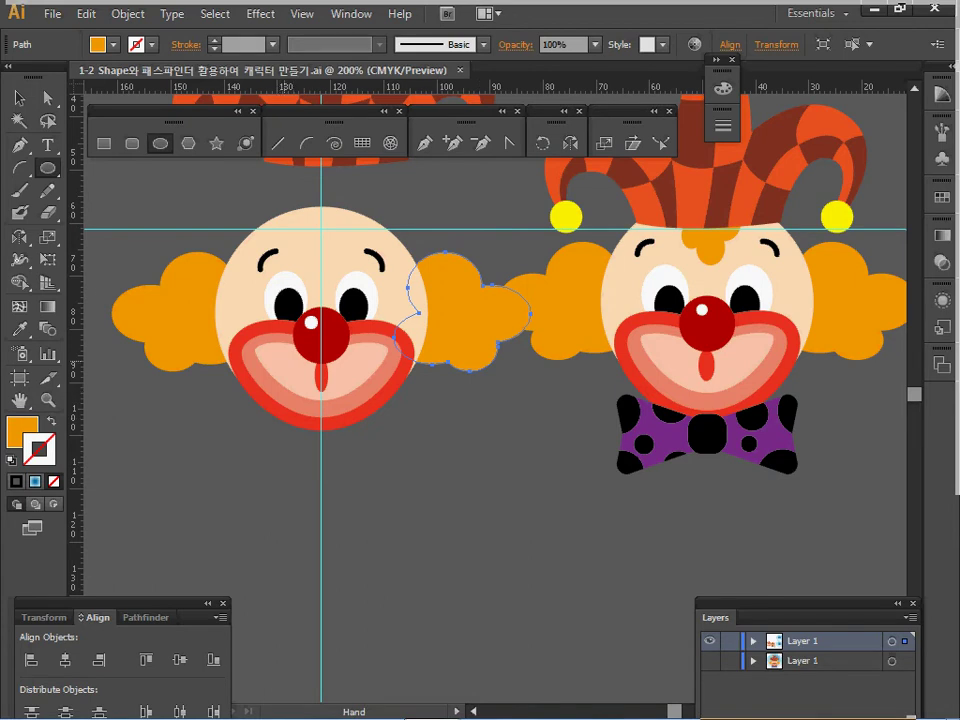
drag(470, 310, 479, 347)
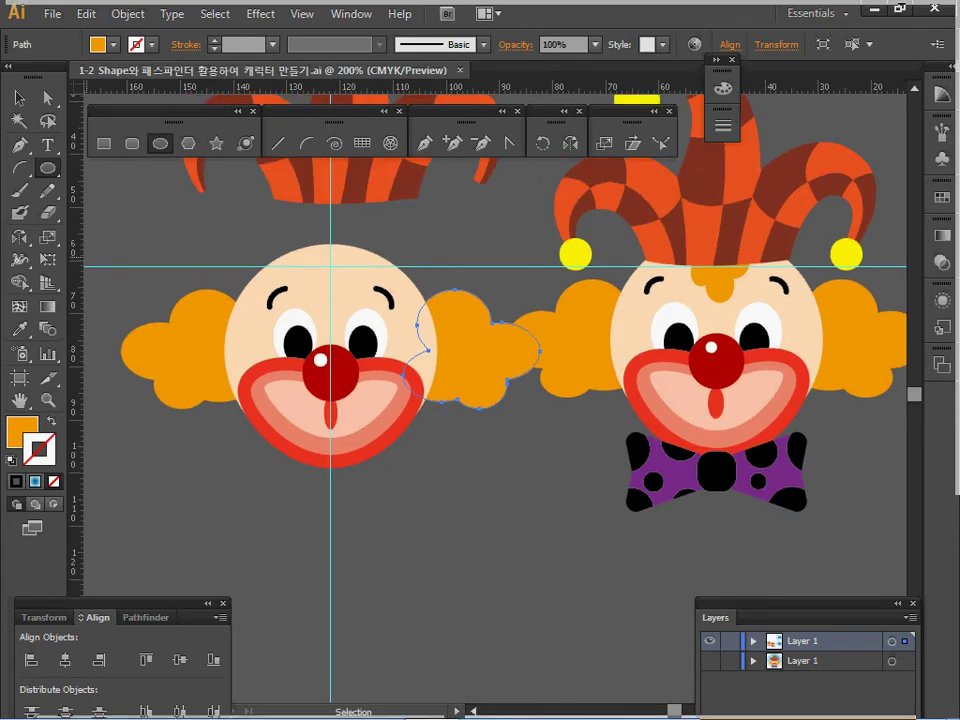
double_click(604, 143)
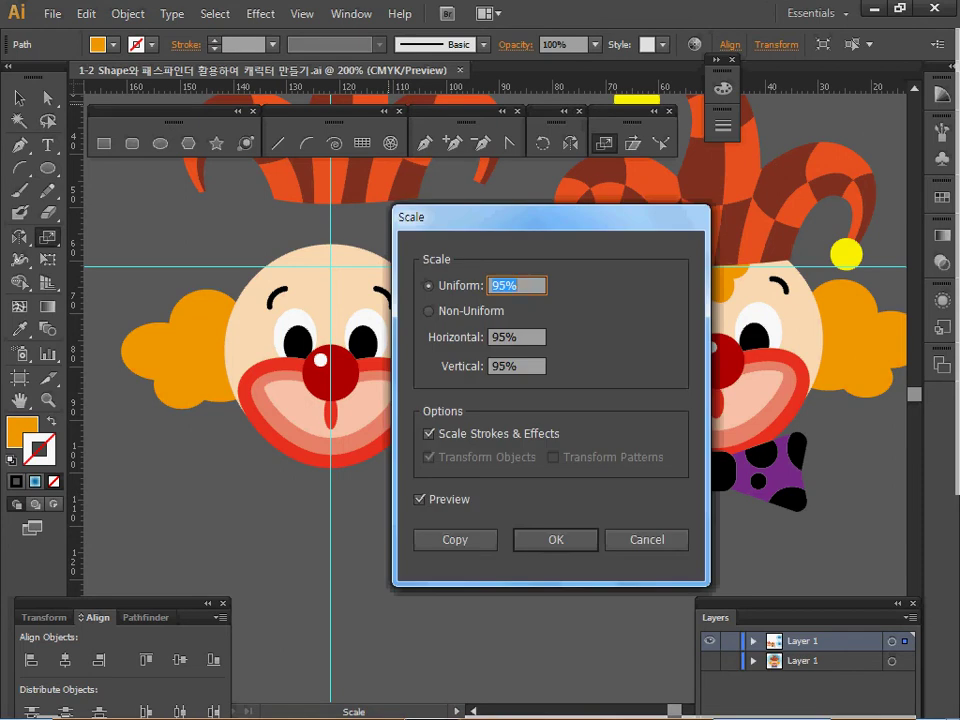
text(50)
key(Return)
key(v)
drag(472, 350, 335, 252)
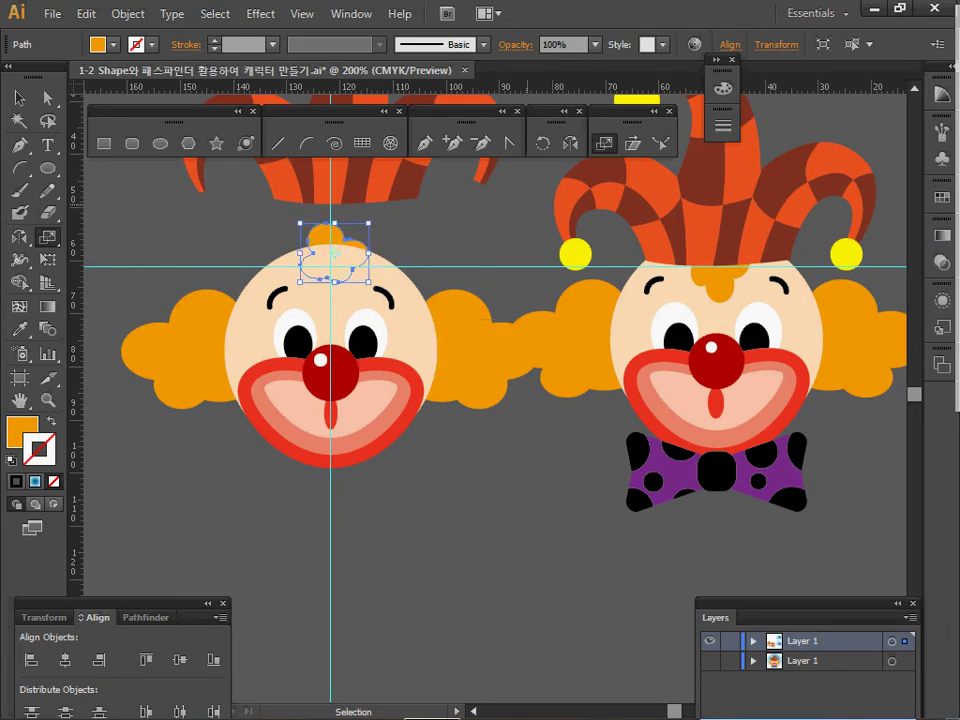
key(s)
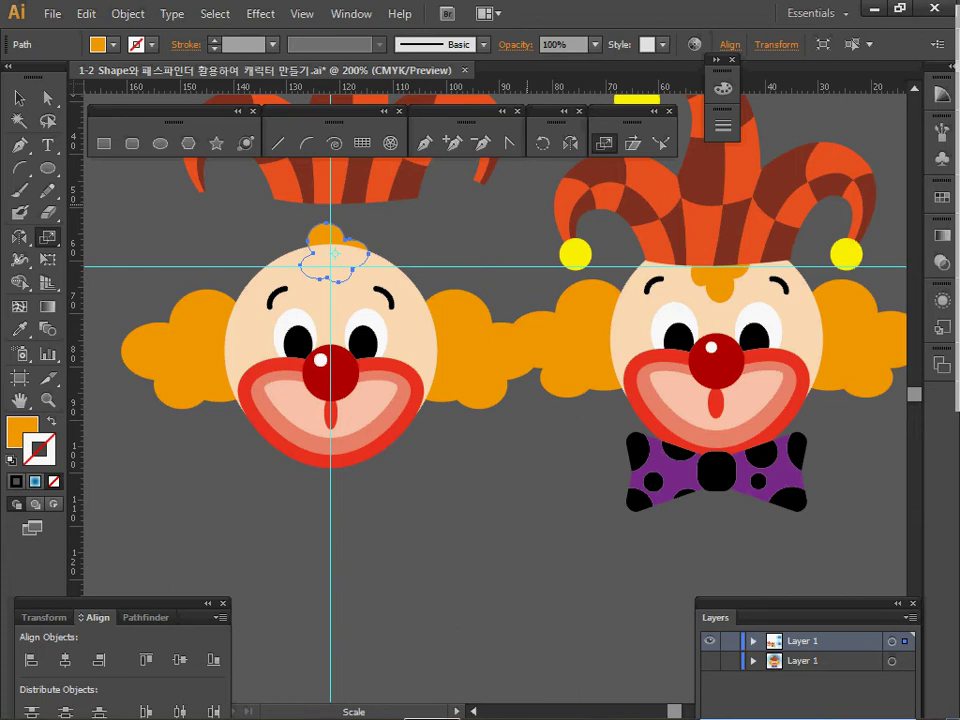
key(ctrl+shift+bracketright)
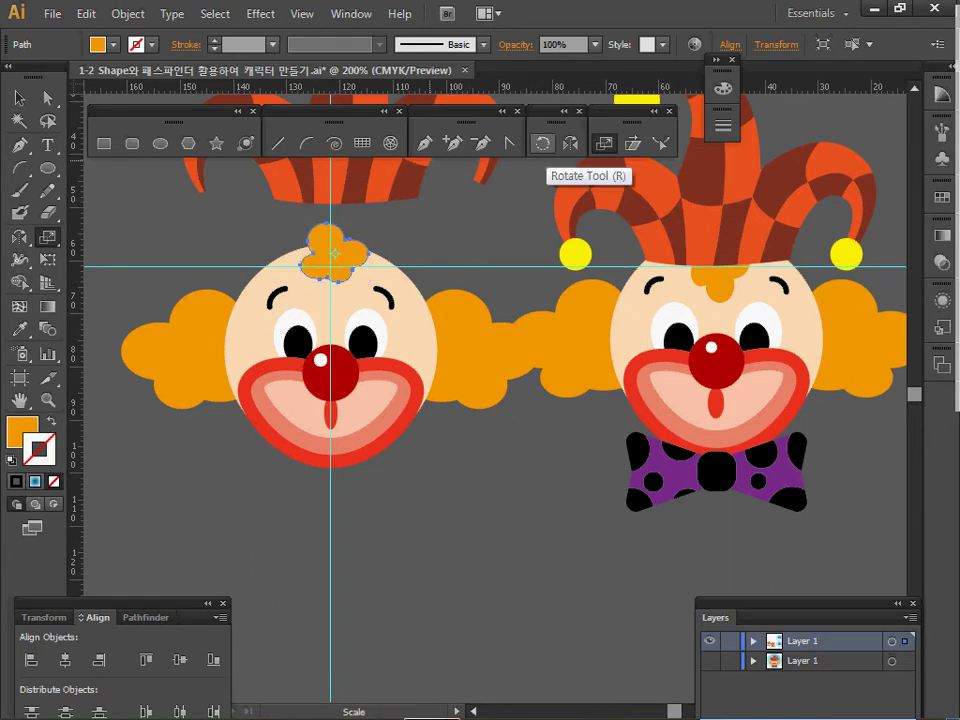
- Rotate the small forehead hair tuft by -90°, nudge it slightly down, and save the document
double_click(541, 143)
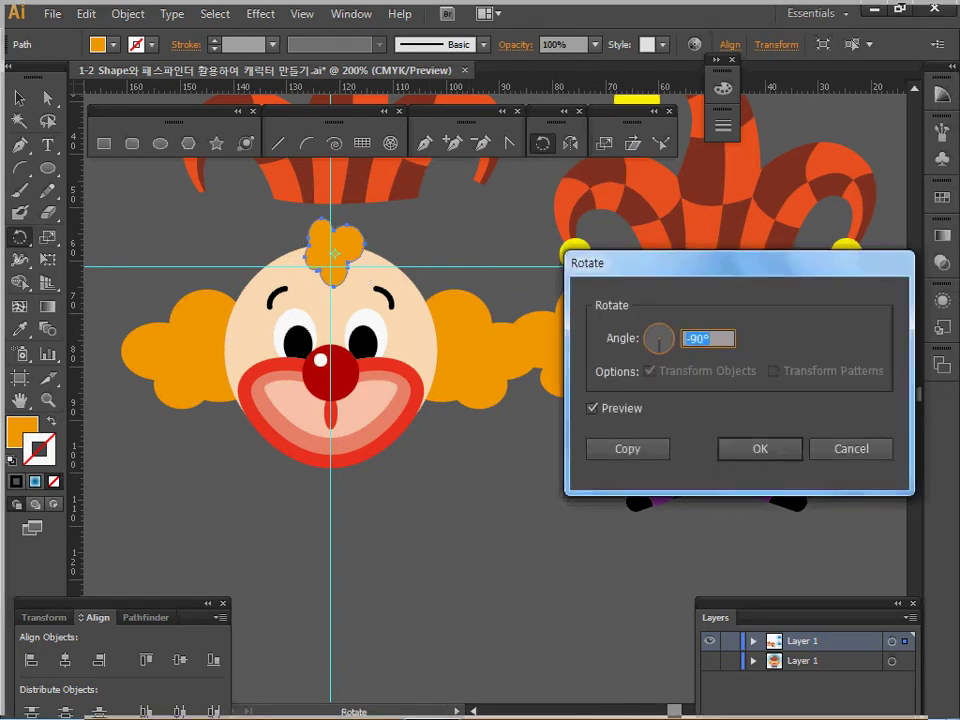
key(Tab)
key(Return)
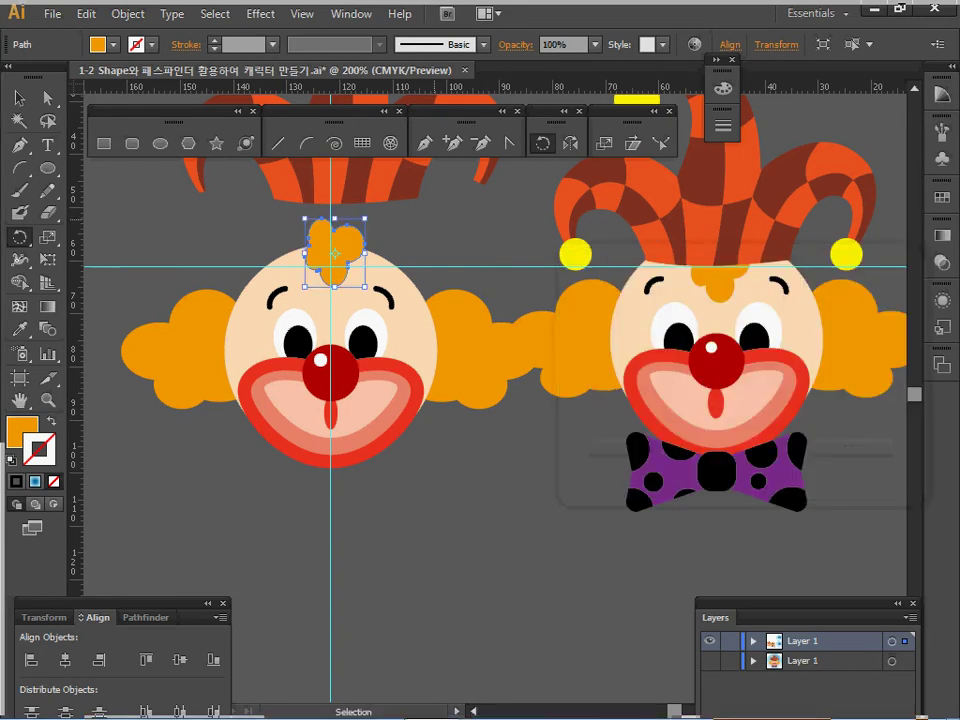
ctrl+click(240, 210)
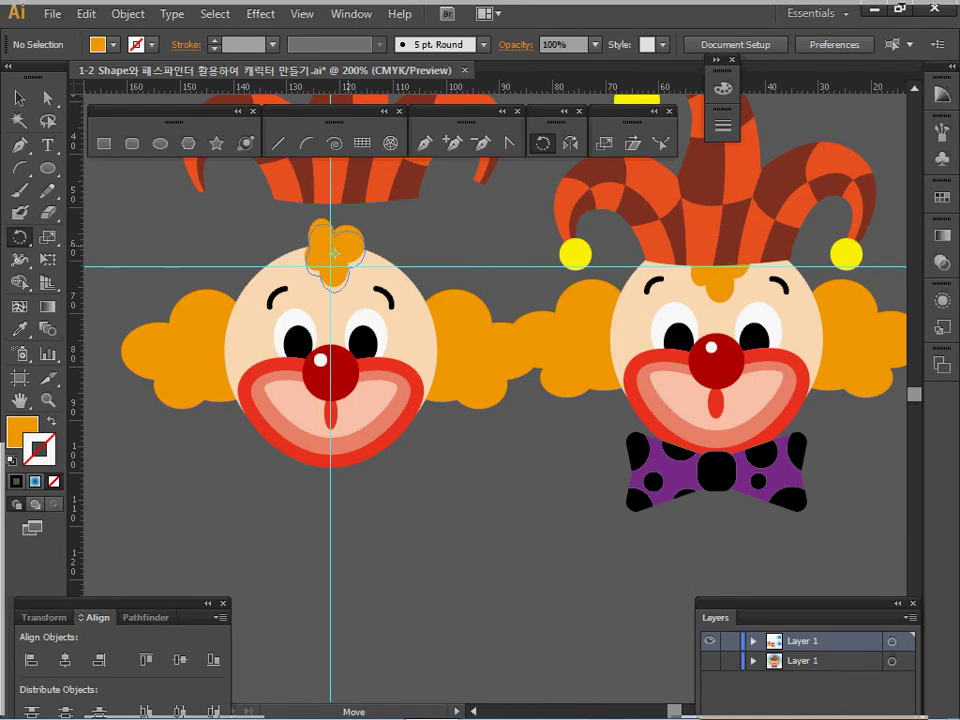
key(ctrl+shift+a)
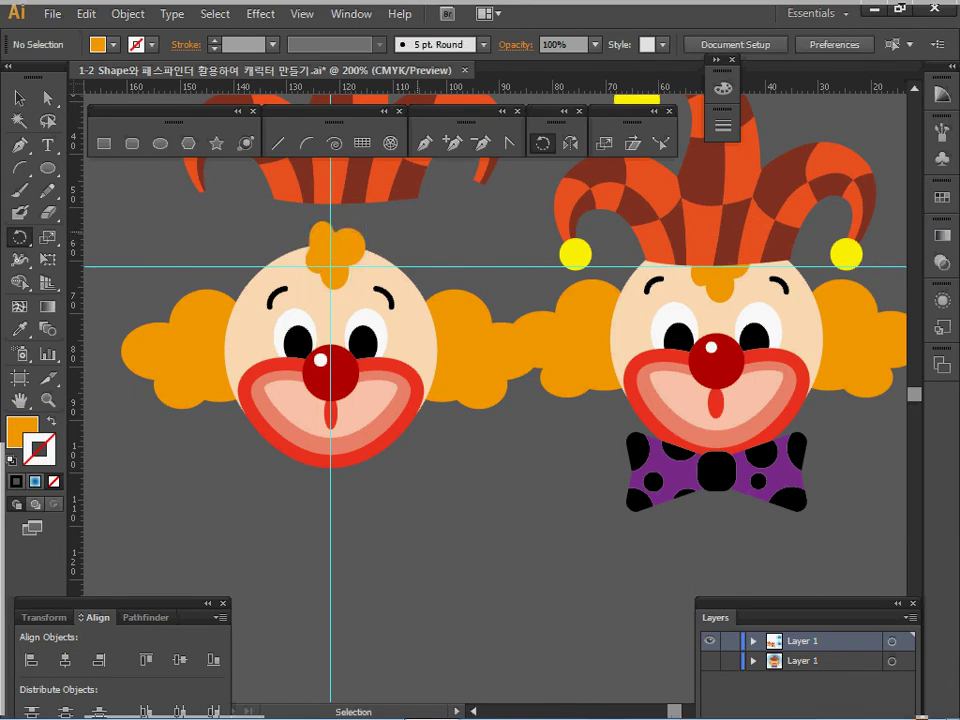
- Set up the Pen tool with no fill and a 1 pt black stroke for tracing the jester hat above the head
key(ctrl+plus)
key(ctrl+plus)
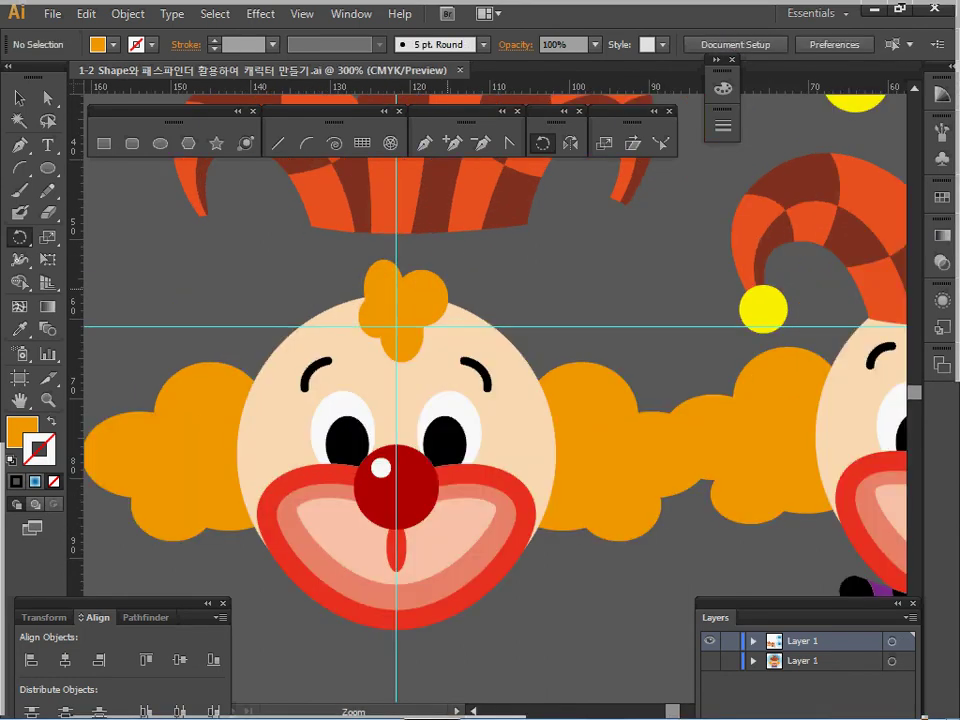
key(ctrl+minus)
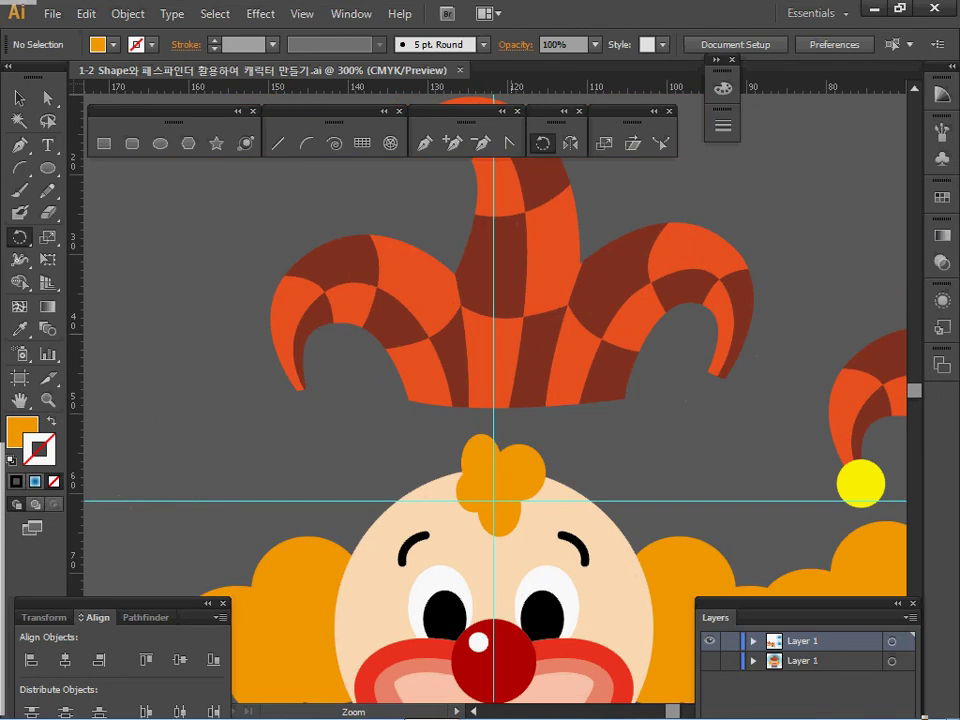
key(ctrl+minus)
key(ctrl+plus)
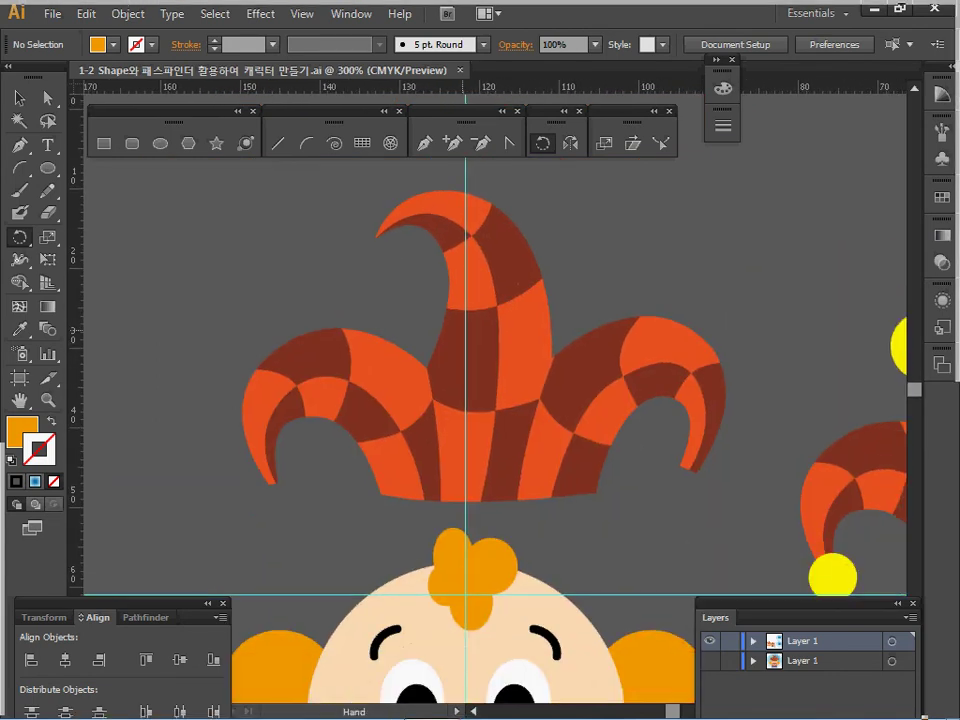
drag(480, 400, 456, 376)
key(p)
key(ctrl)
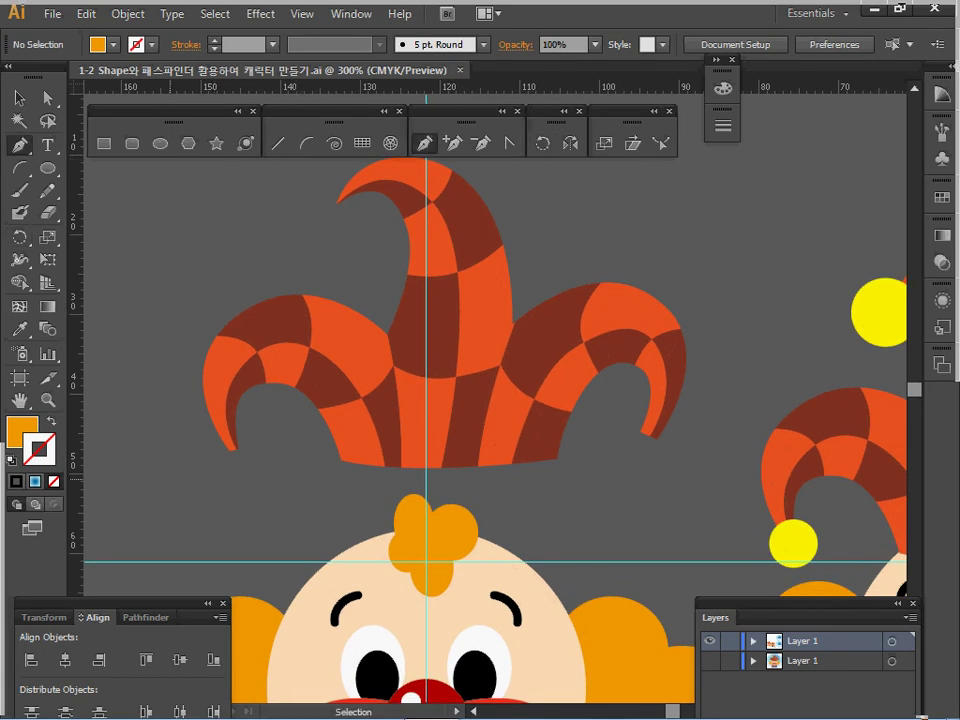
key(d)
key(F6)
key(slash)
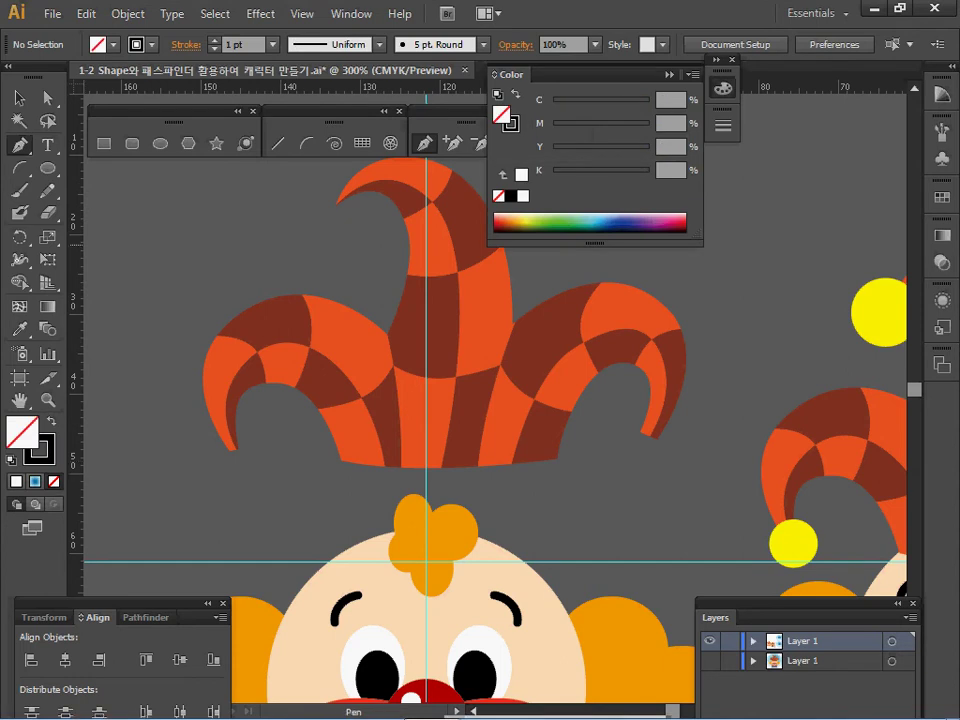
key(F6)
click(341, 459)
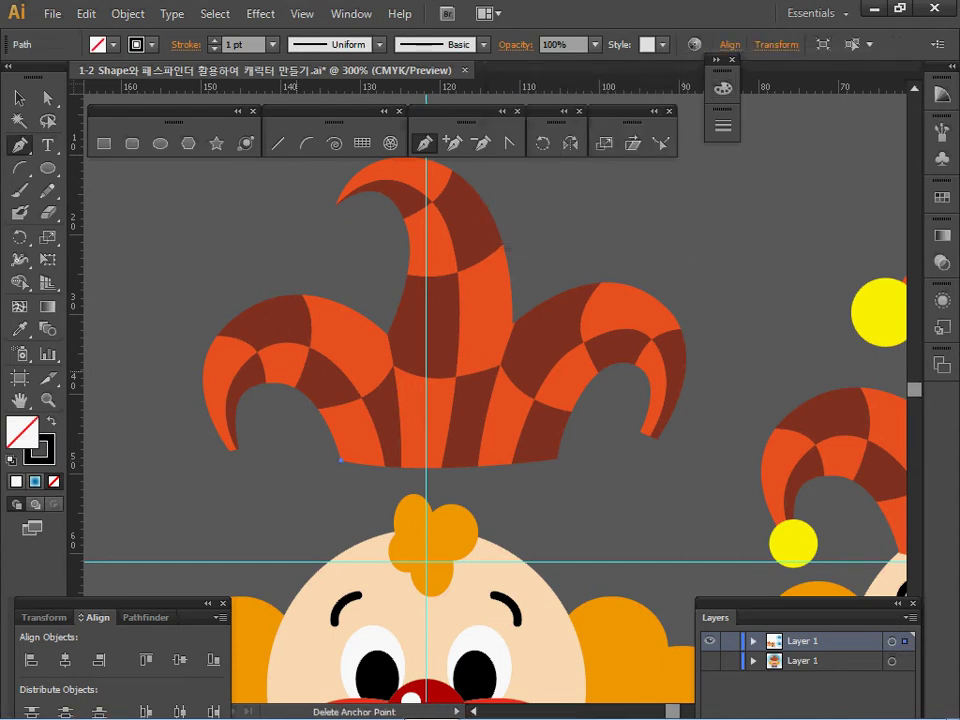
drag(271, 383, 214, 387)
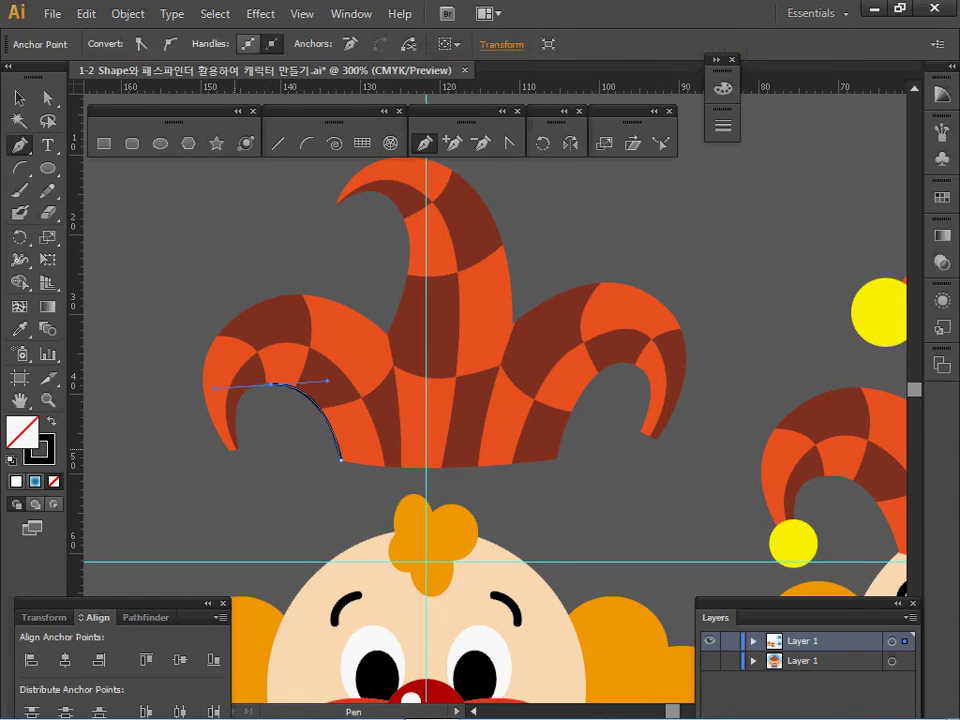
mouse_move(236, 449)
mouse_down()
mouse_move(236, 462)
mouse_move(236, 434)
mouse_up()
alt+click(236, 449)
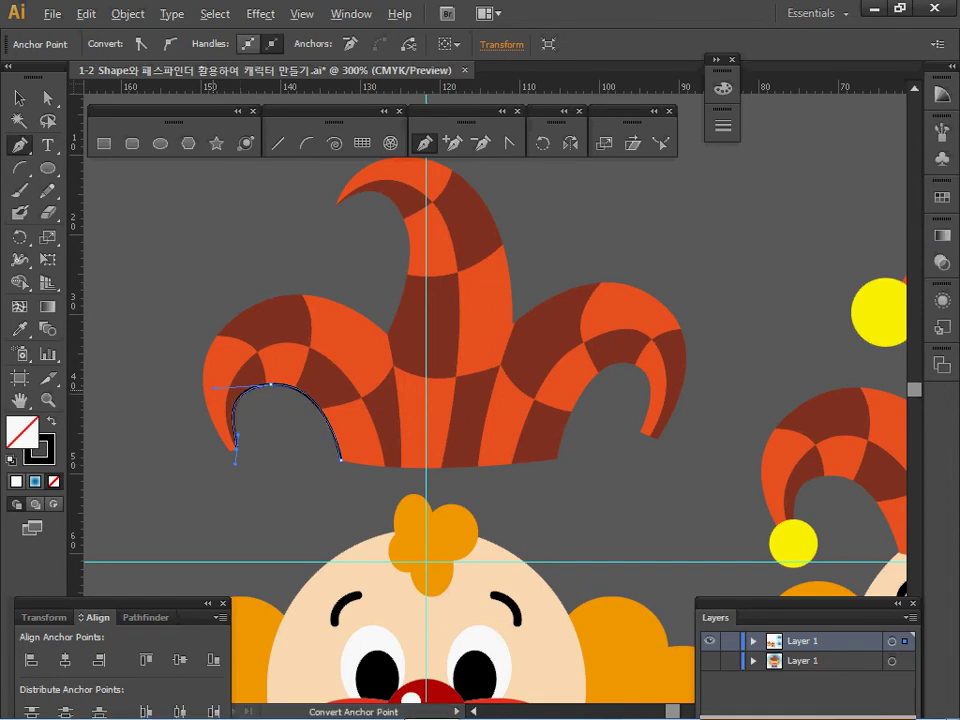
key(Return)
ctrl+click(220, 433)
ctrl+click(220, 433)
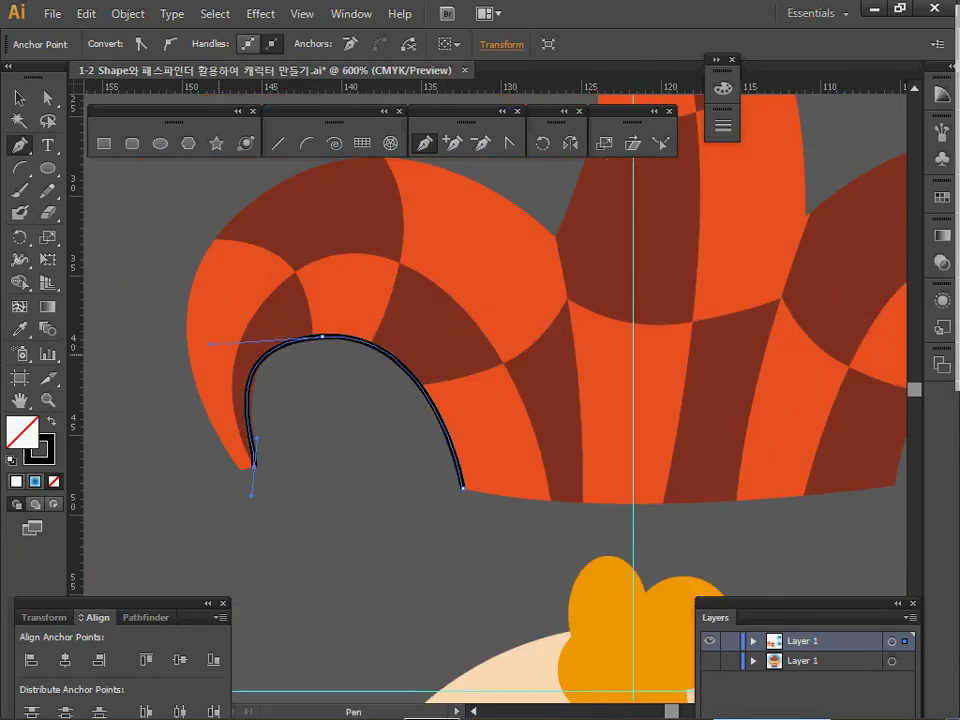
key(alt)
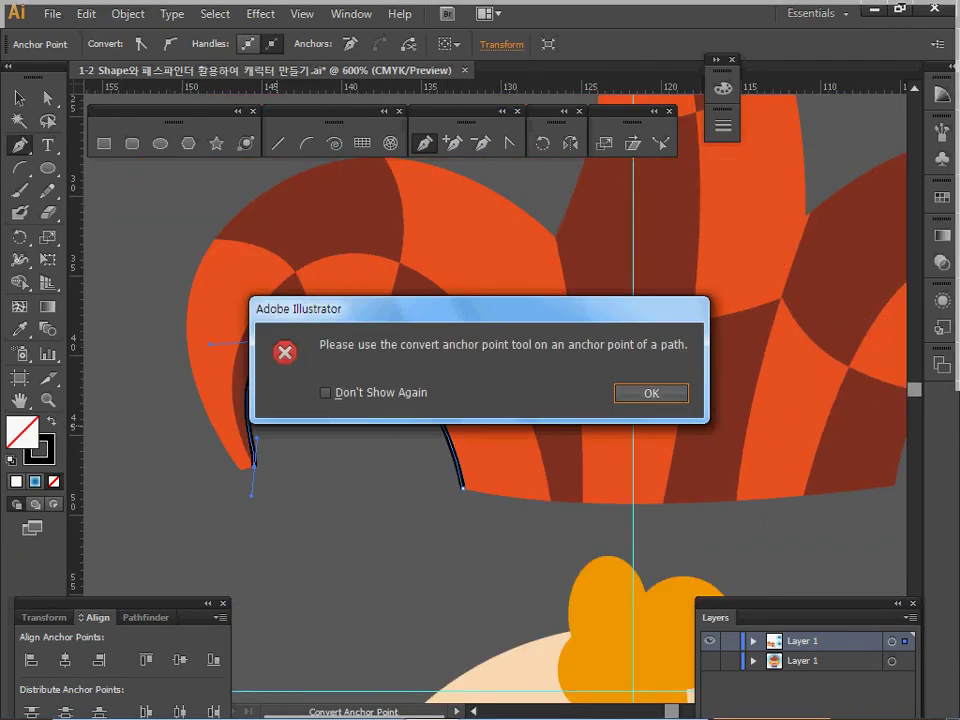
key(Return)
key(alt)
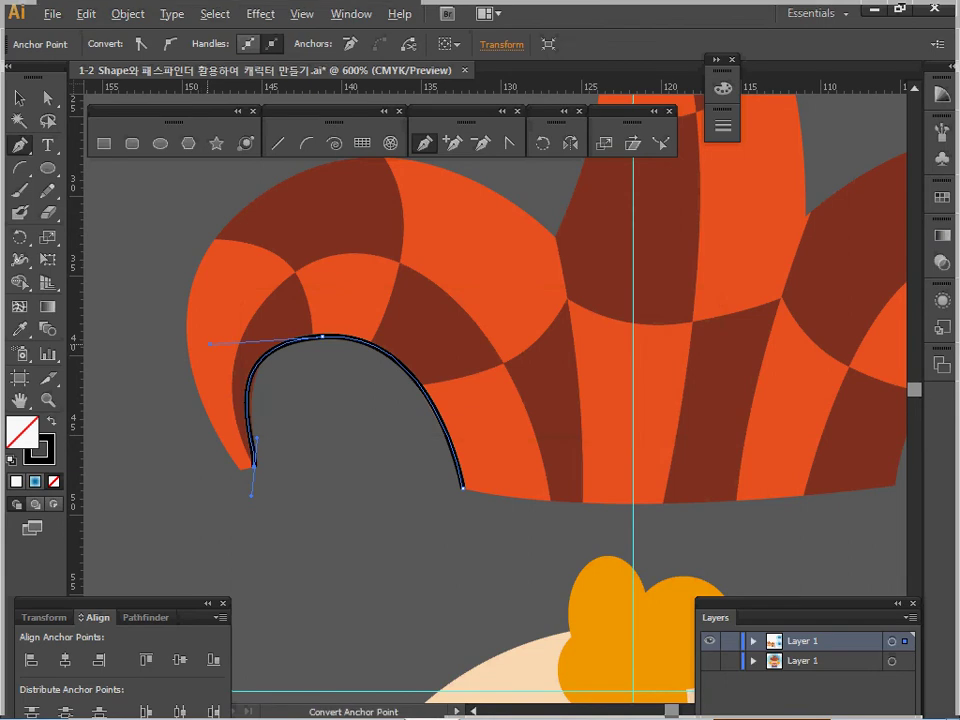
key(Return)
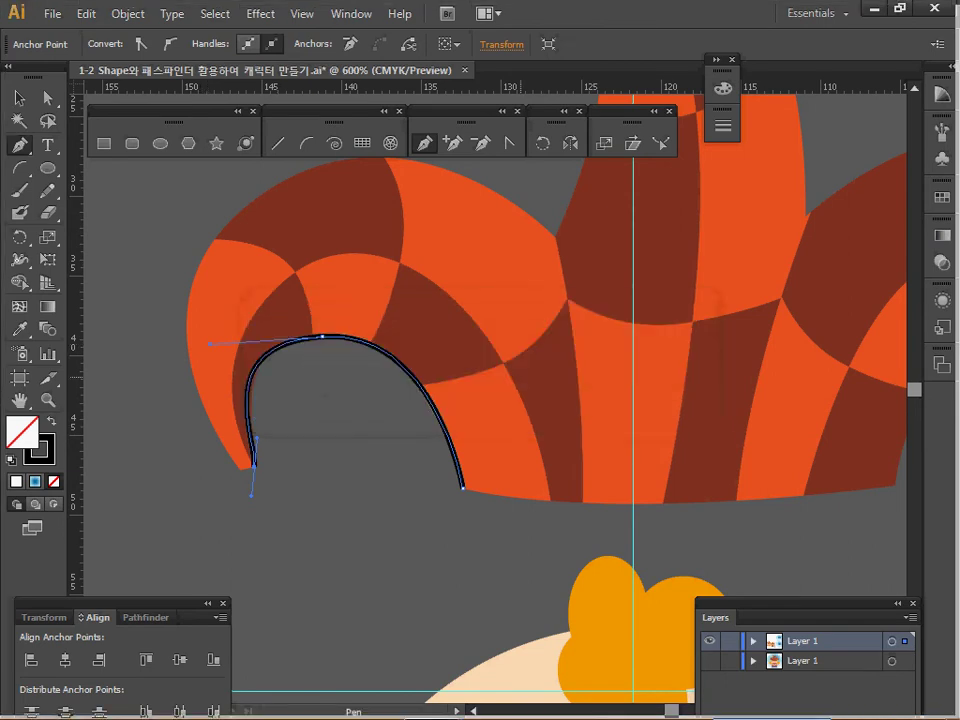
key(ctrl+shift+a)
key(ctrl+minus)
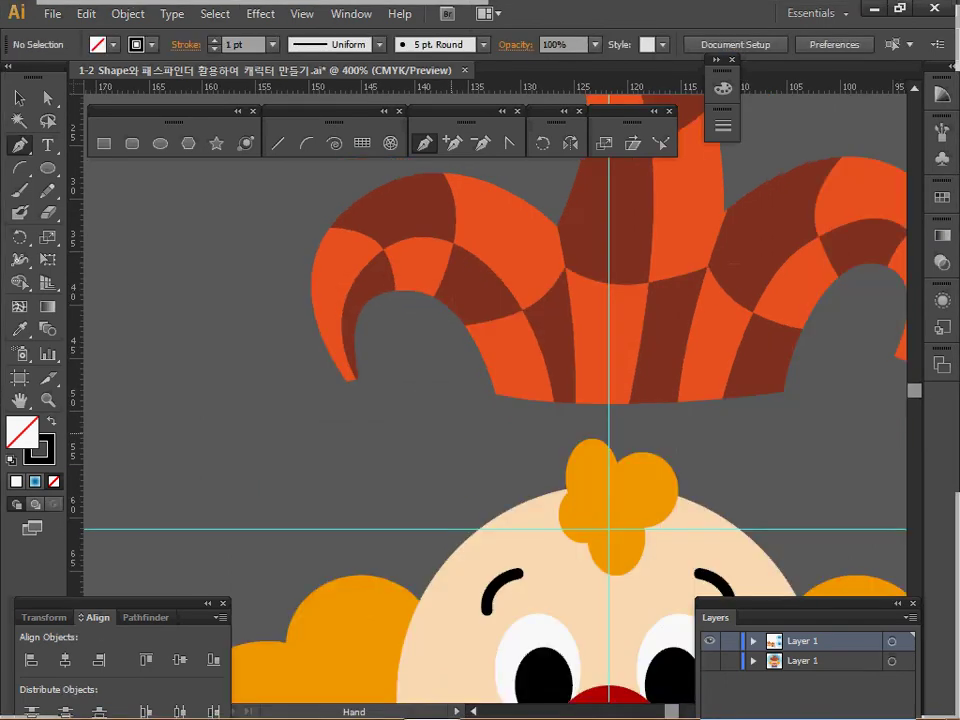
- Trace the inner arch of the hat's left horn with the Pen tool, from the brim's left corner to the narrow tip
scroll(495, 400, up, 1)
click(384, 413)
drag(290, 310, 228, 308)
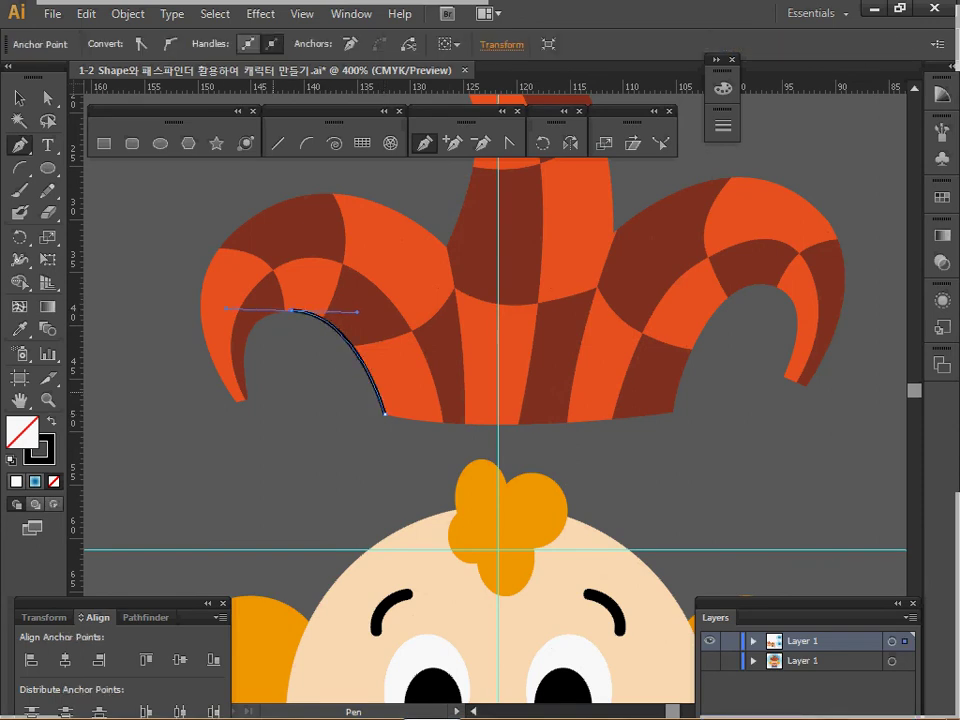
click(244, 400)
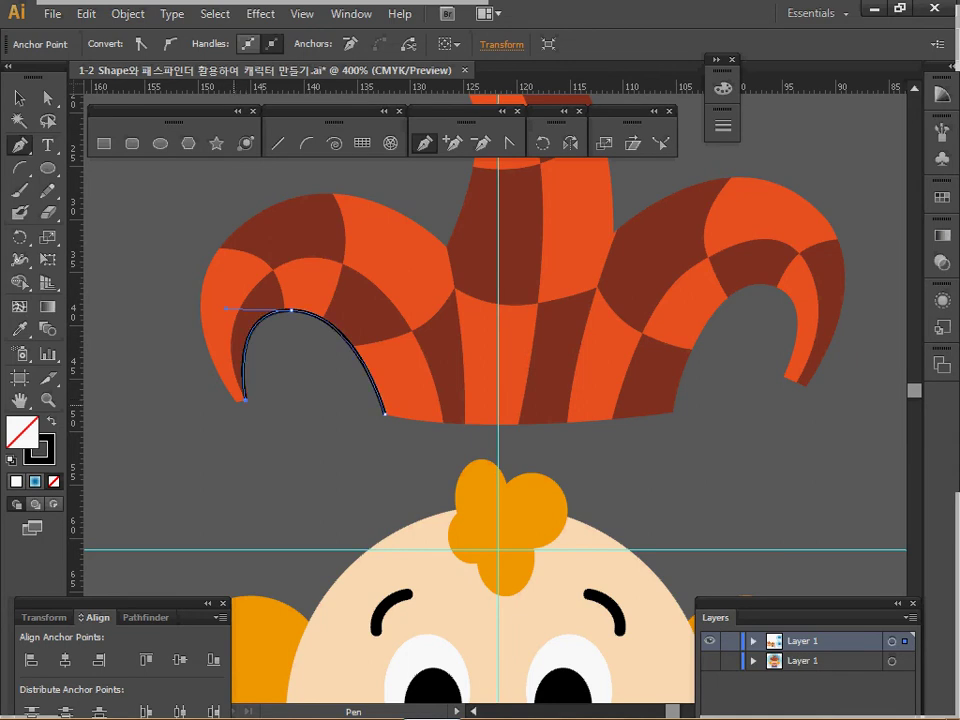
drag(176, 300, 166, 346)
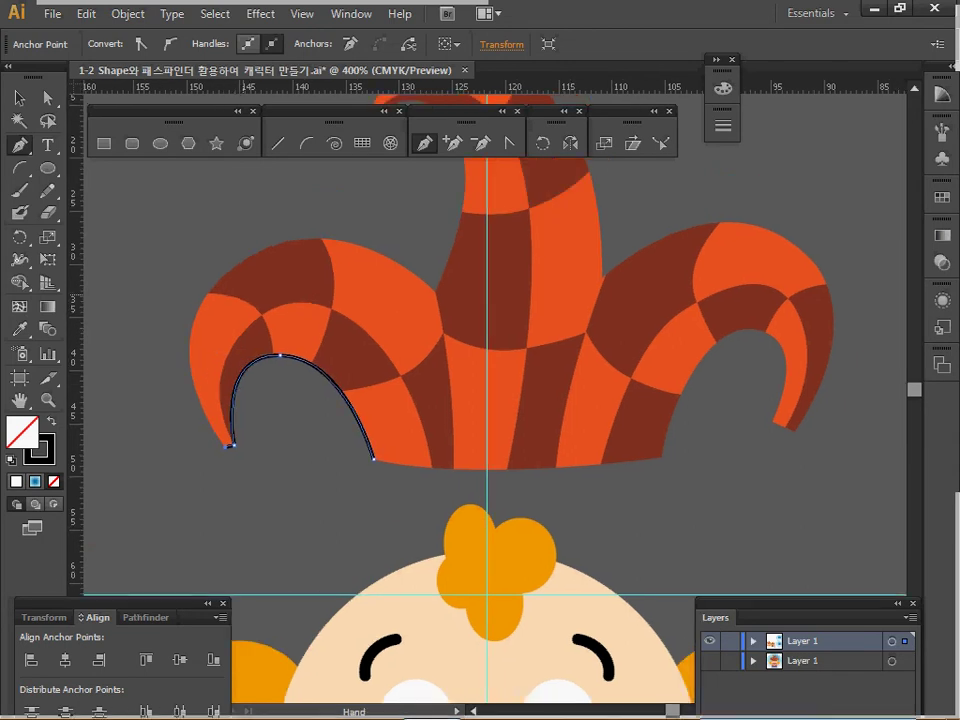
- Continue the path along the outer curve of the left horn to where it meets the middle horn
drag(235, 266, 335, 200)
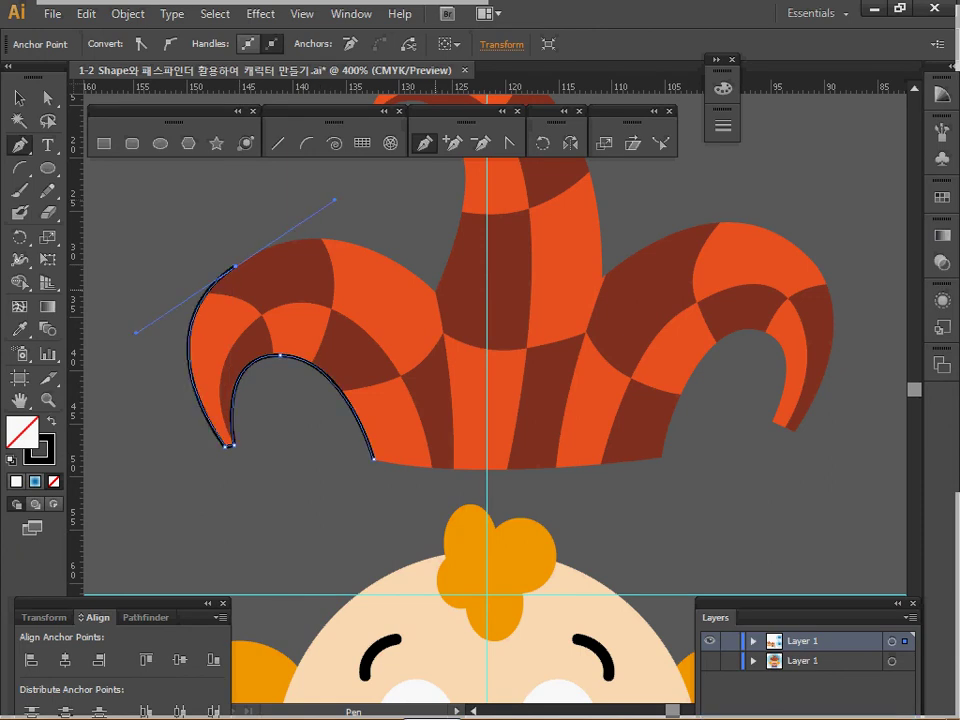
key(ctrl+shift+a)
click(235, 266)
drag(435, 291, 435, 421)
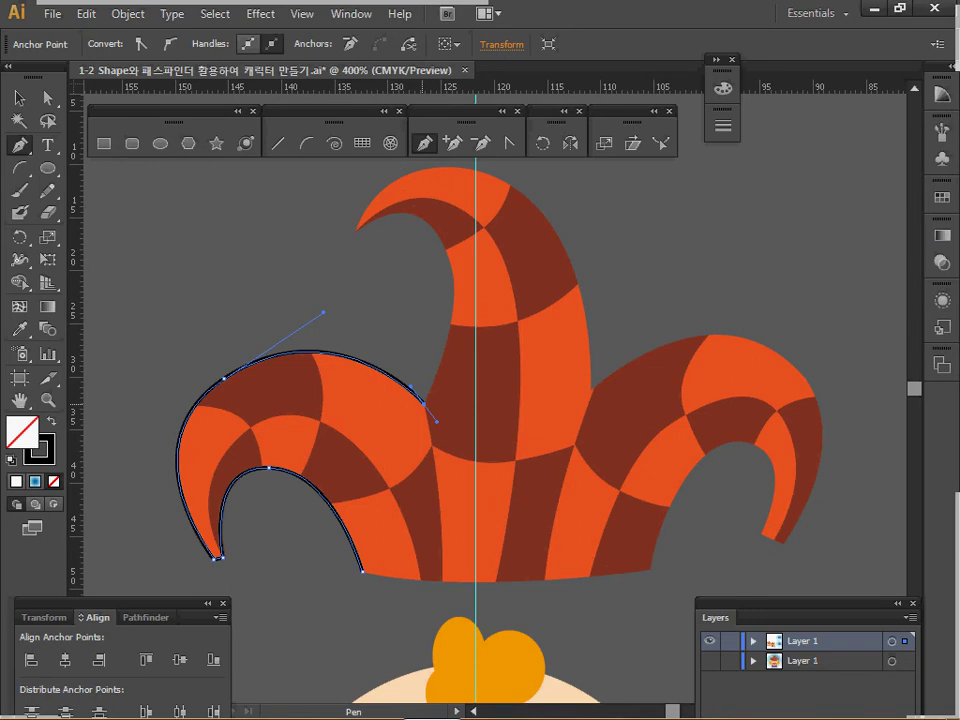
- Extend the outline up the inner left side of the middle horn to its pointed tip
ctrl+alt+click(595, 578)
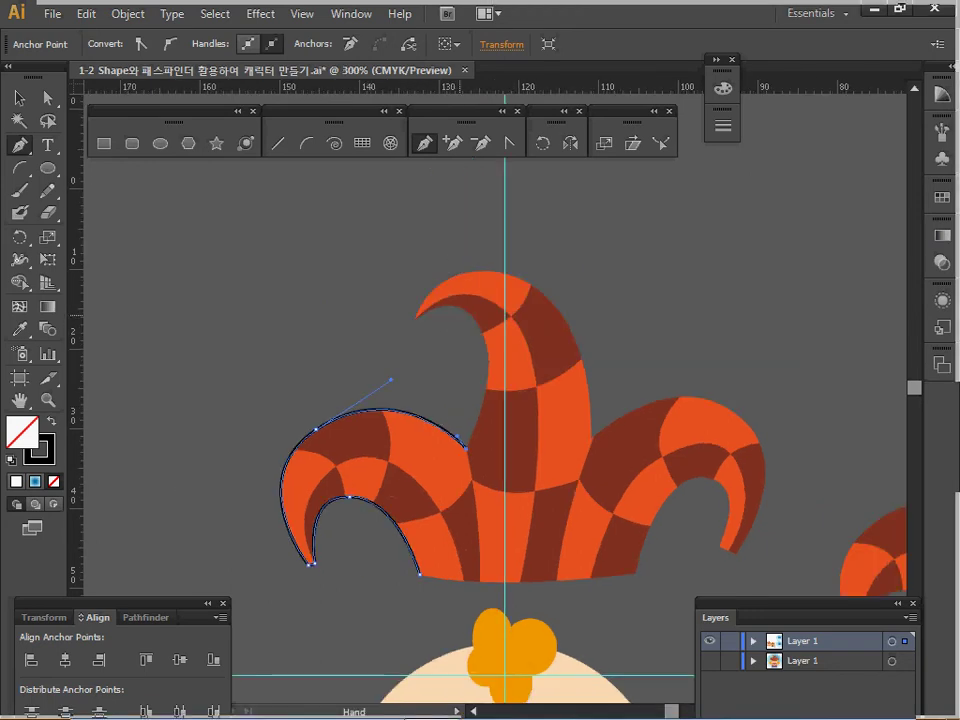
drag(595, 578, 572, 539)
click(465, 318)
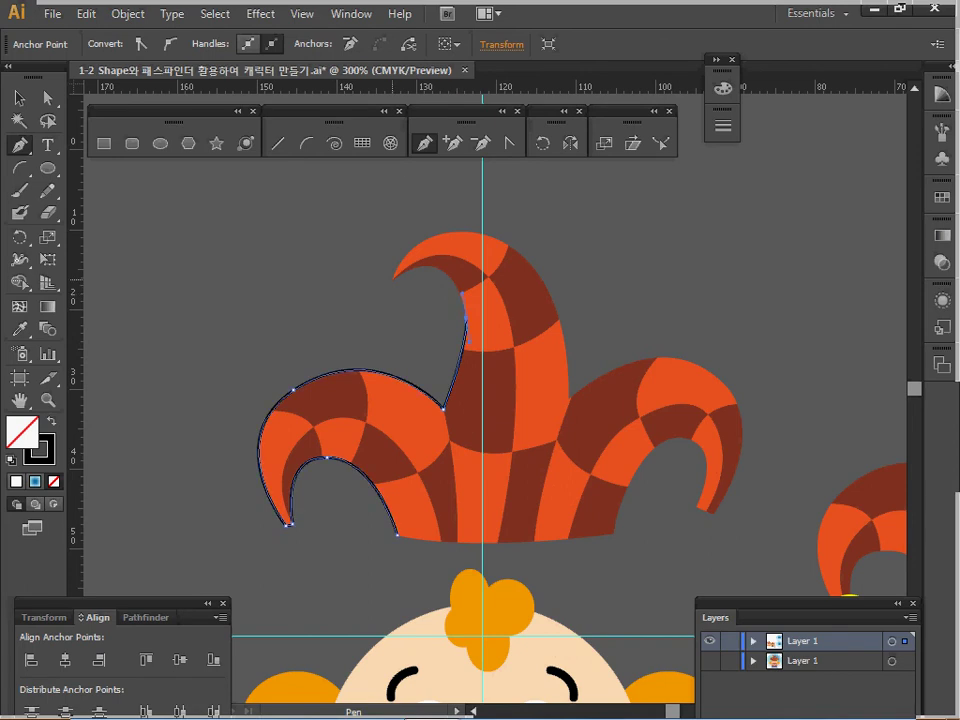
drag(392, 278, 370, 292)
drag(344, 305, 332, 312)
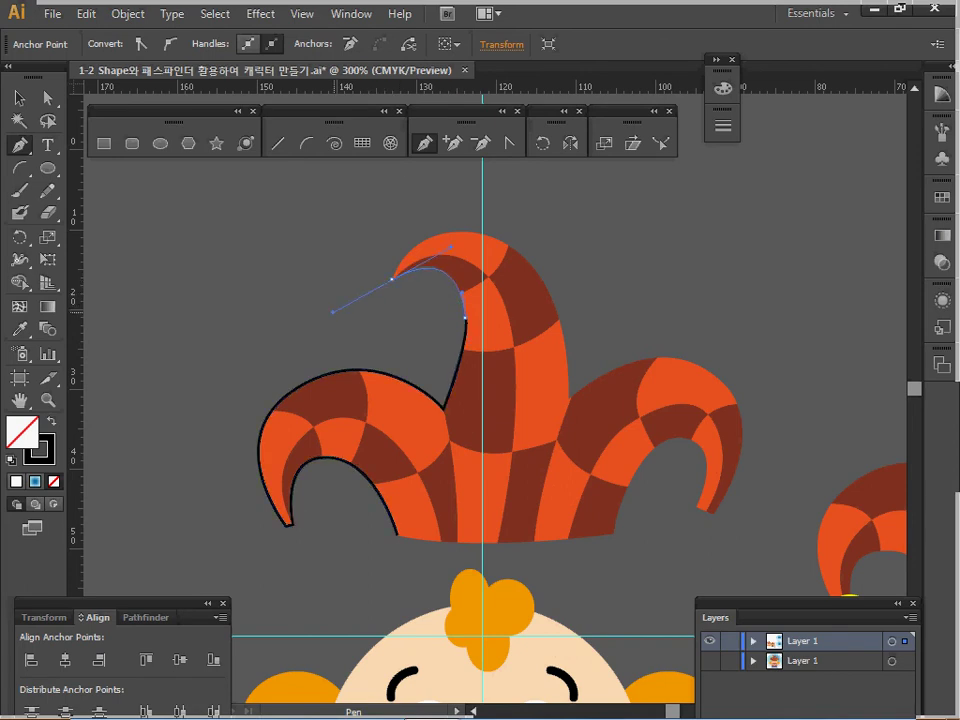
- Trace the middle horn's outer curve down to the right horn, adjusting the upper anchor's handle to fit the hat's edge
key(ctrl+shift+a)
ctrl+click(514, 250)
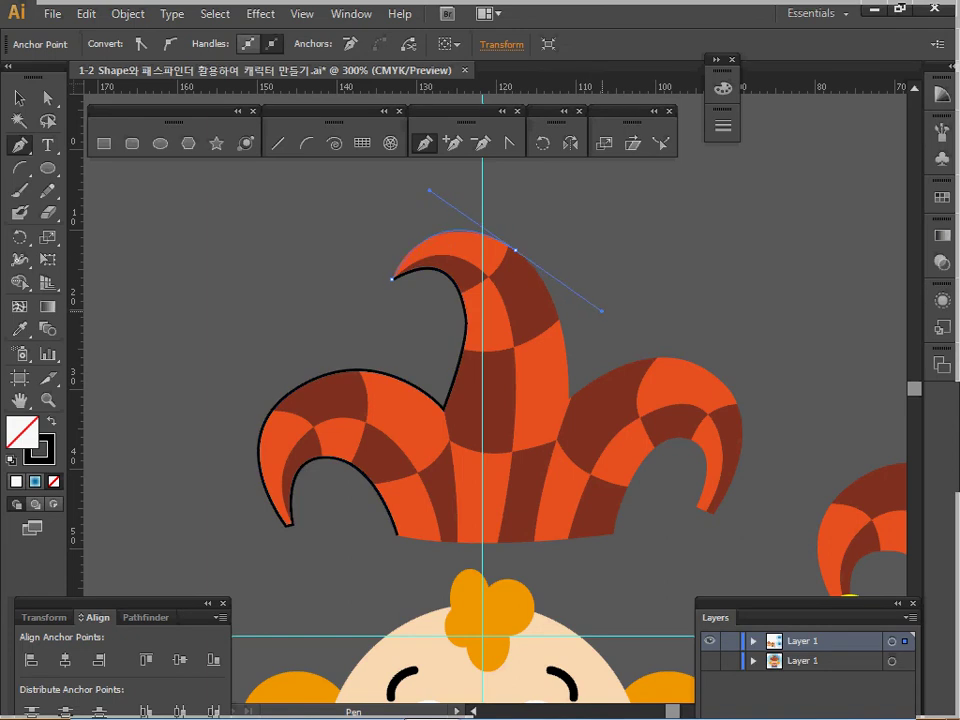
click(514, 250)
click(571, 397)
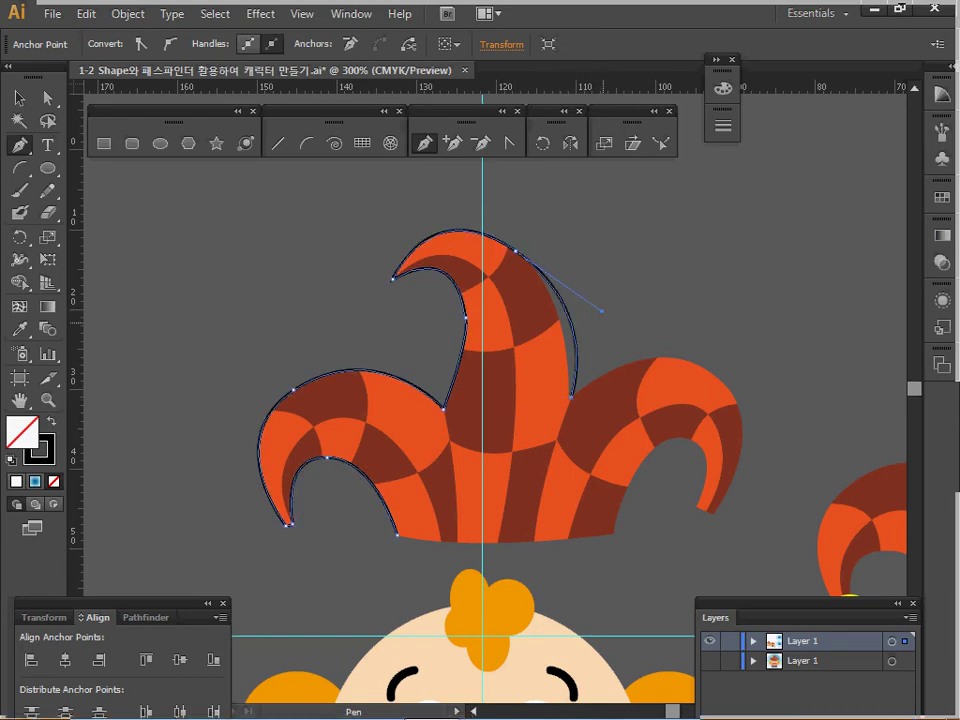
key(alt)
drag(514, 250, 571, 295)
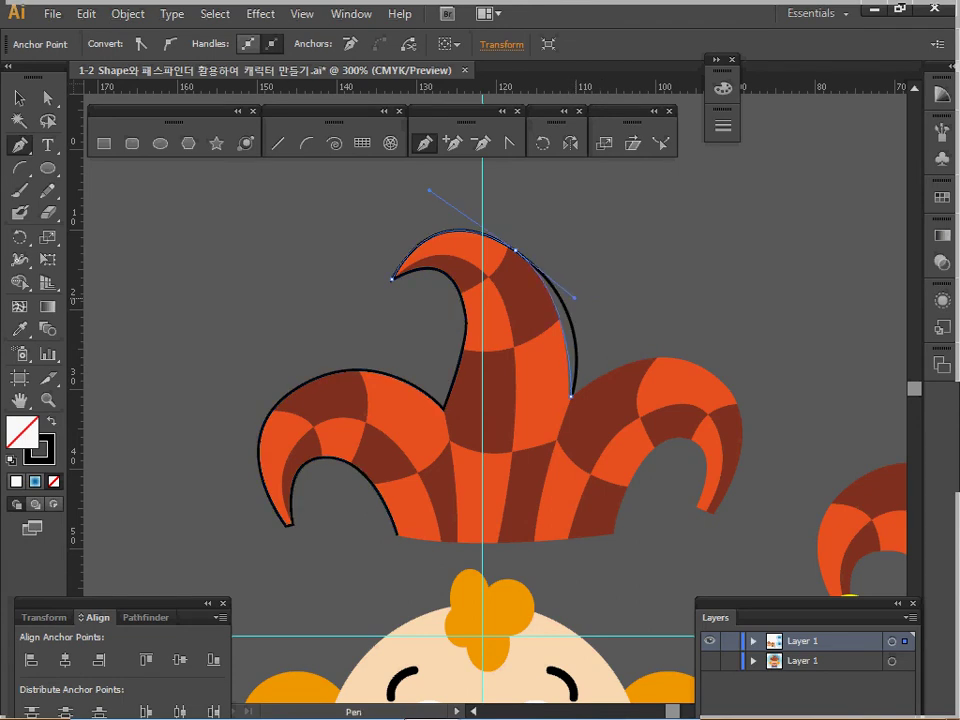
drag(578, 299, 574, 300)
click(392, 279)
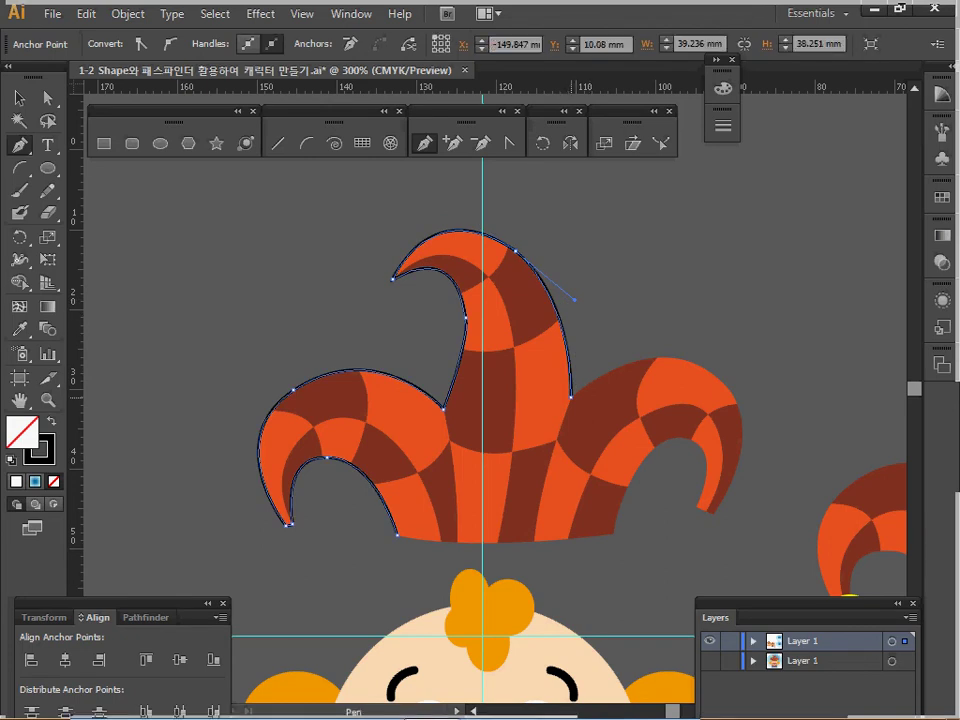
- Extend the outline over the top of the right horn and down its outer edge to the tip
click(570, 396)
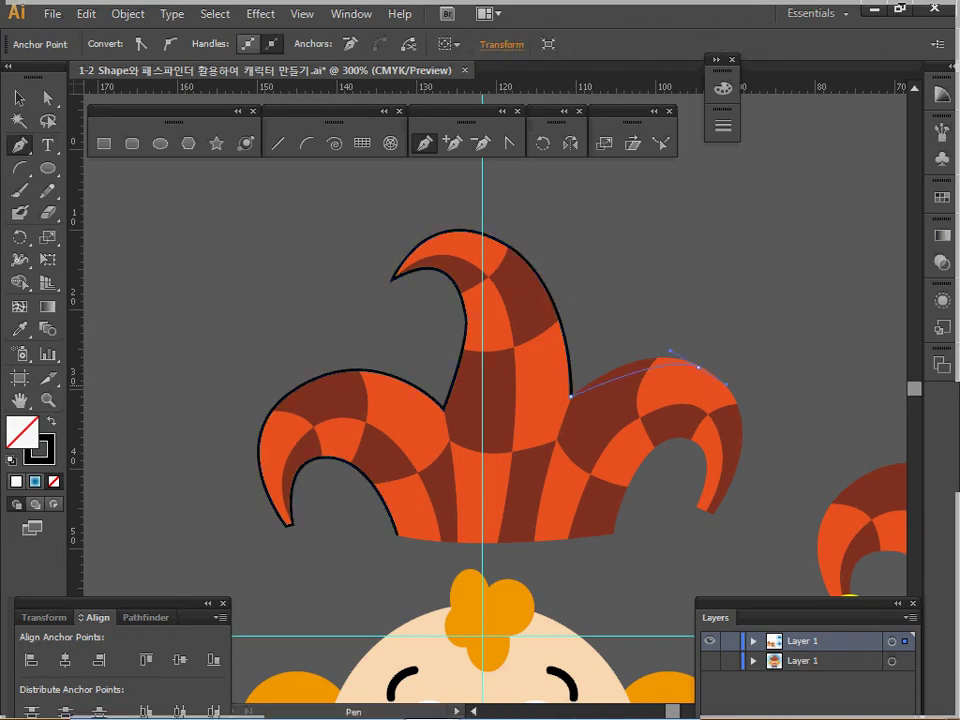
drag(697, 368, 752, 402)
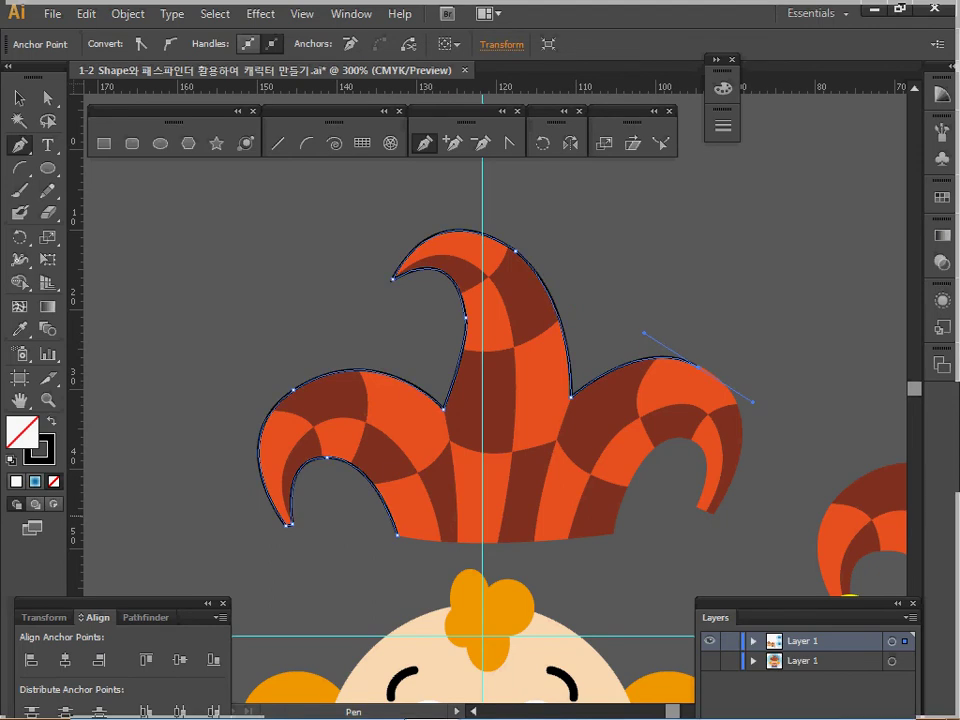
drag(713, 513, 676, 576)
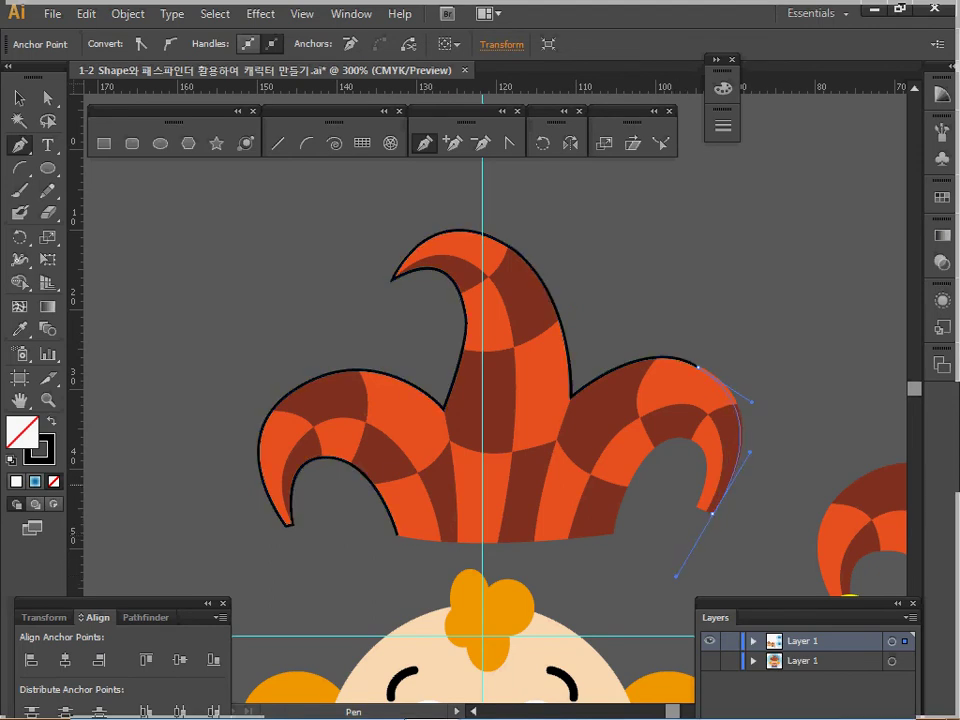
key(ctrl)
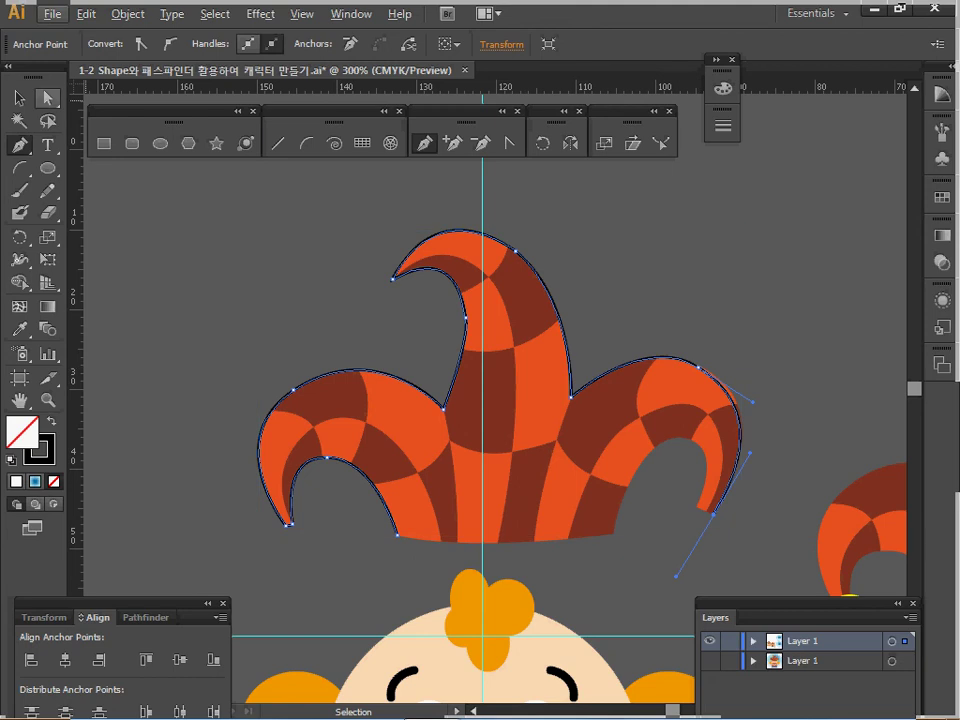
key(alt)
key(ctrl)
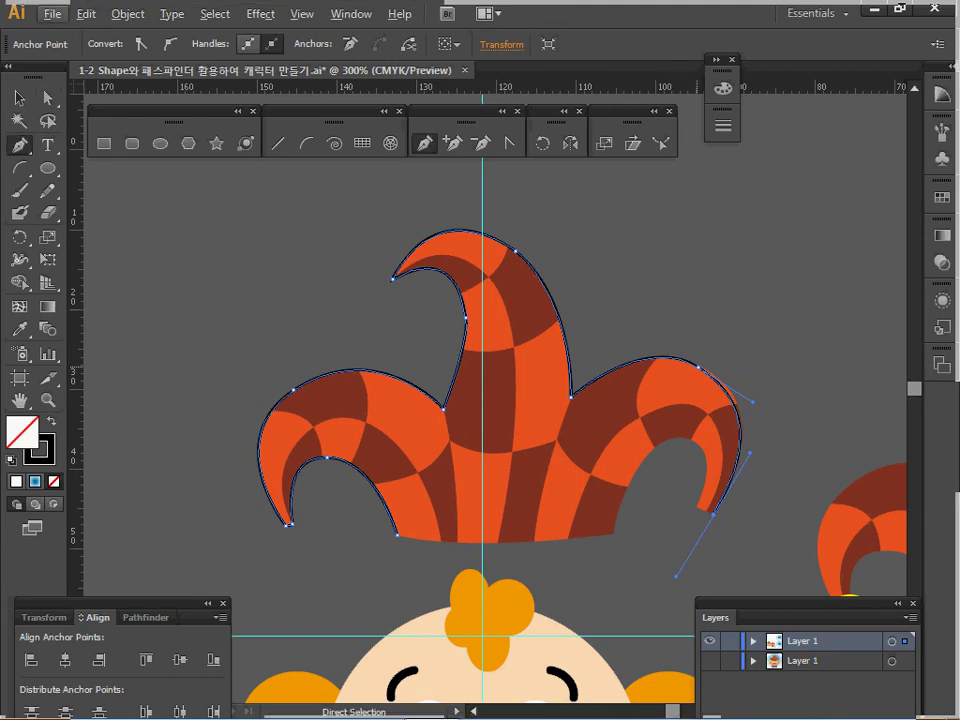
drag(700, 367, 637, 238)
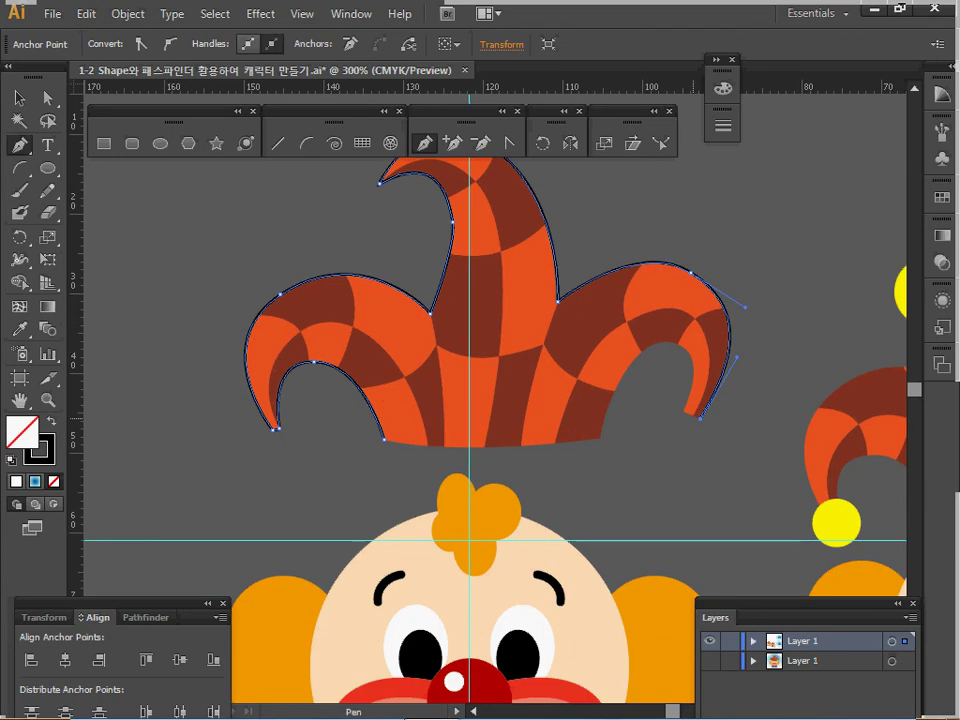
- Trace the right horn's inner arch back to the brim and close the hat outline along the curved lower edge
click(684, 413)
drag(673, 343, 638, 346)
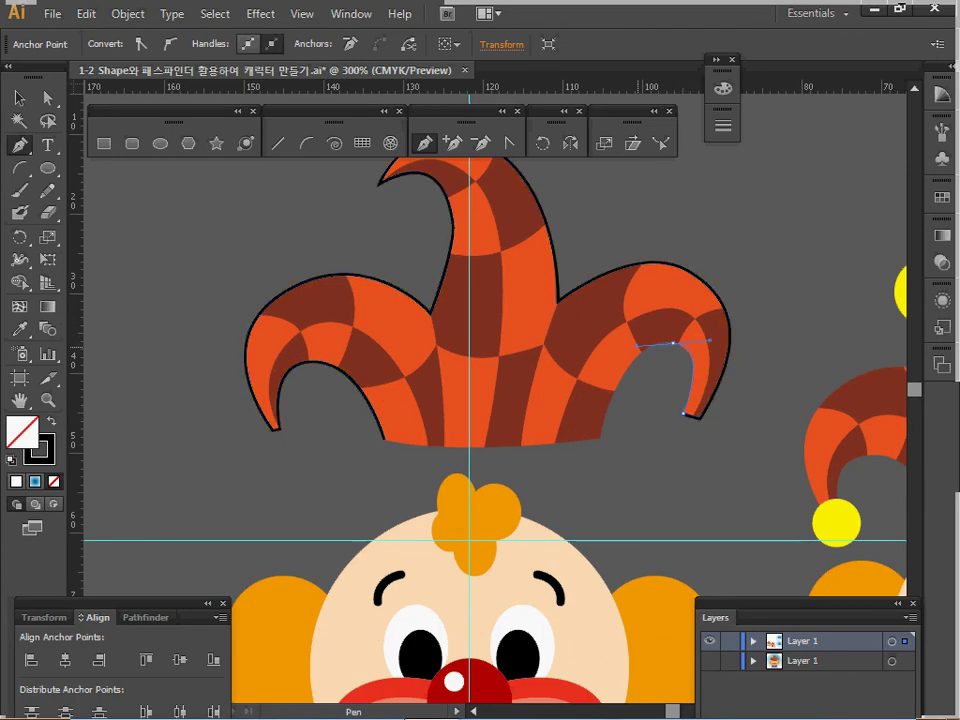
drag(599, 437, 592, 497)
ctrl+click(520, 400)
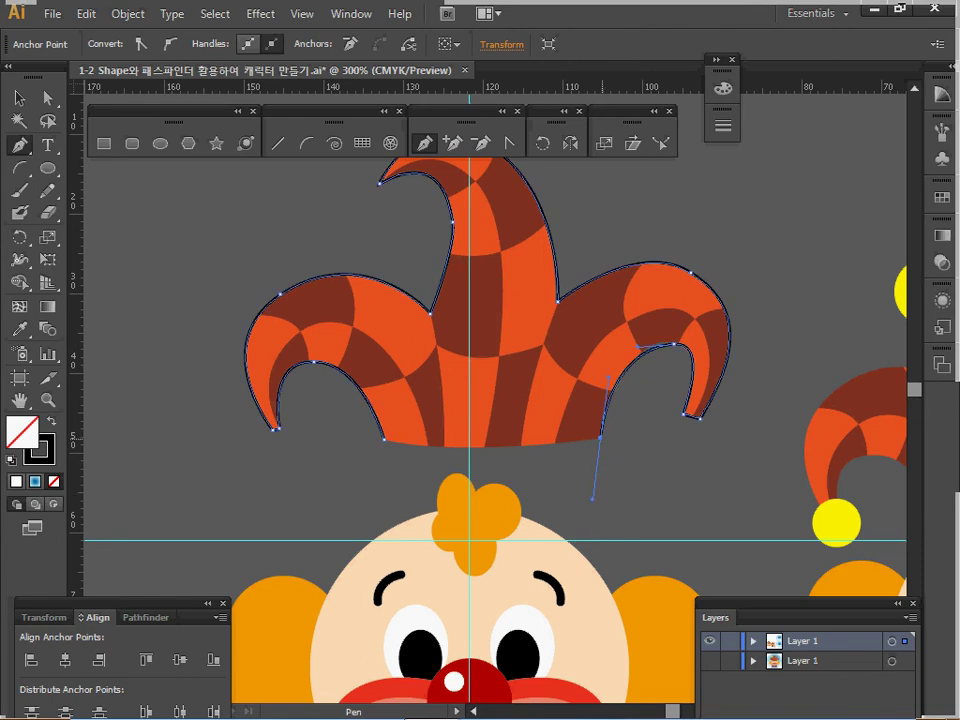
ctrl+click(383, 438)
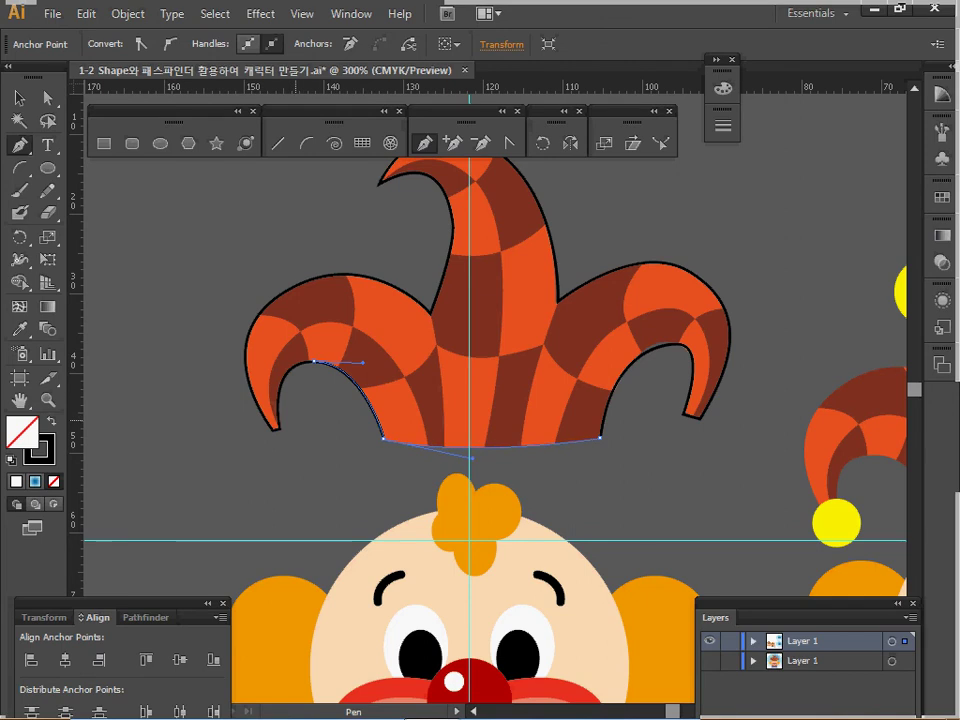
key(ctrl+shift+a)
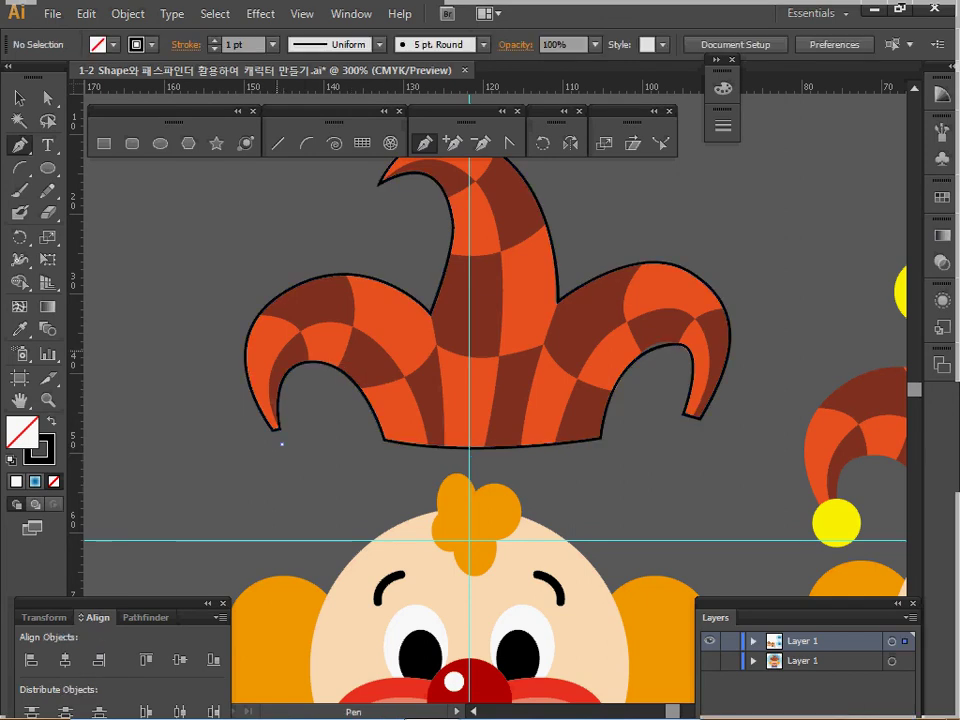
- Draw an open dividing line with the Pen tool from the left horn's tip, along its checker boundary, to just below the brim
ctrl+click(281, 440)
drag(332, 311, 346, 300)
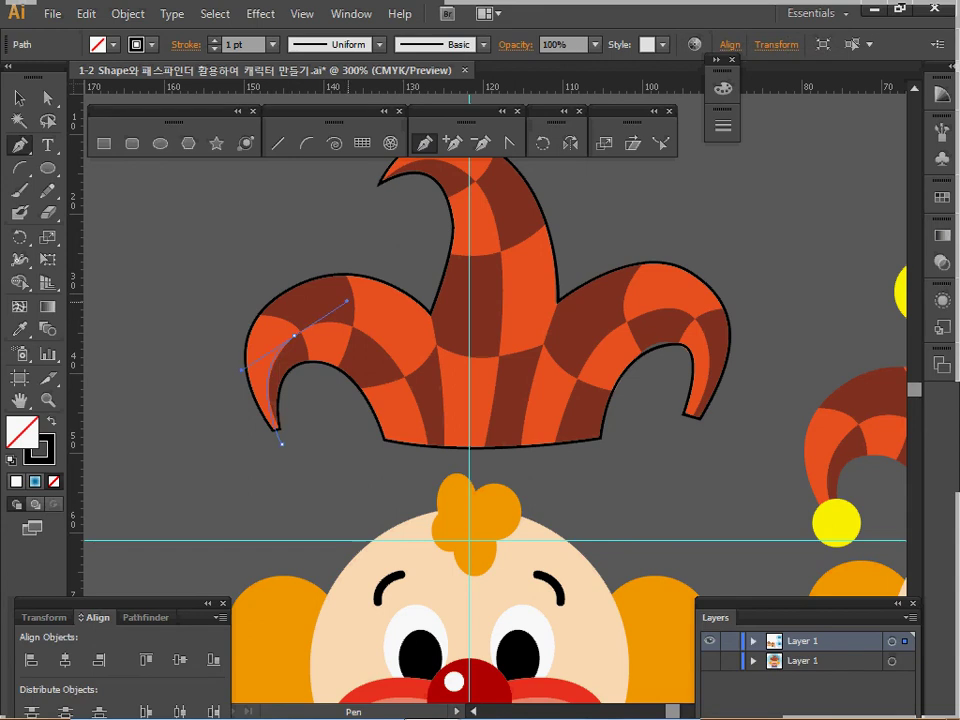
ctrl+click(295, 336)
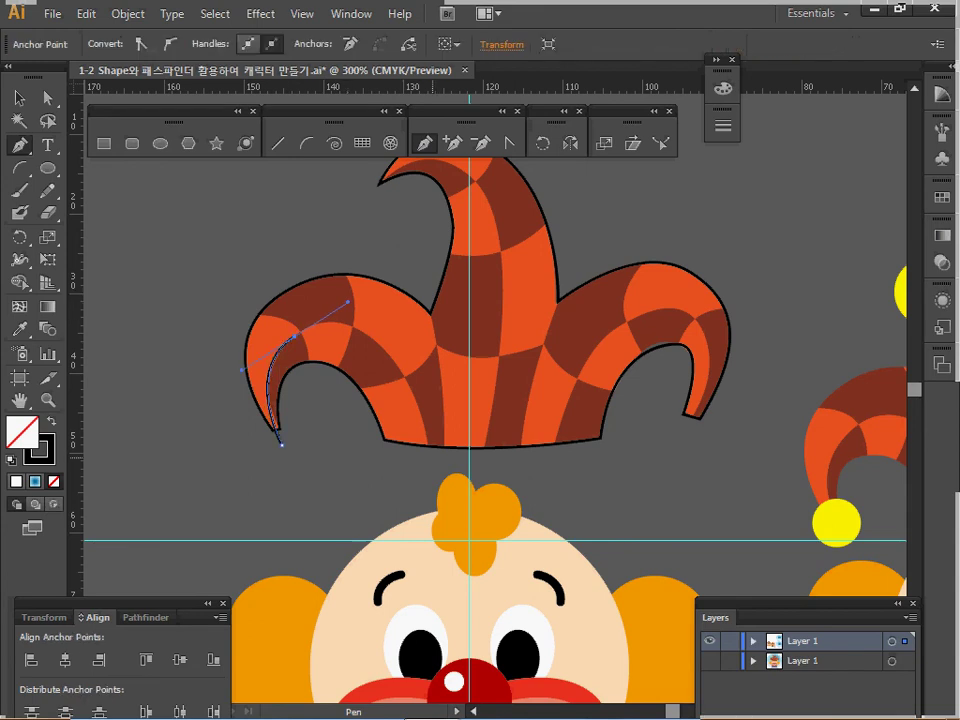
drag(431, 457, 456, 582)
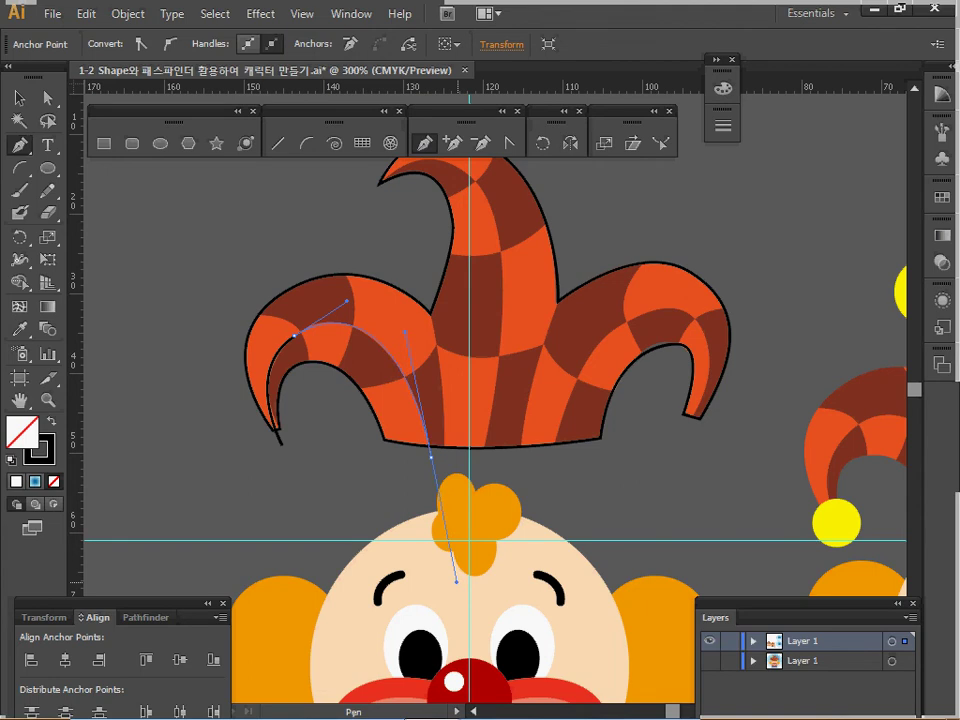
click(281, 444)
key(ctrl)
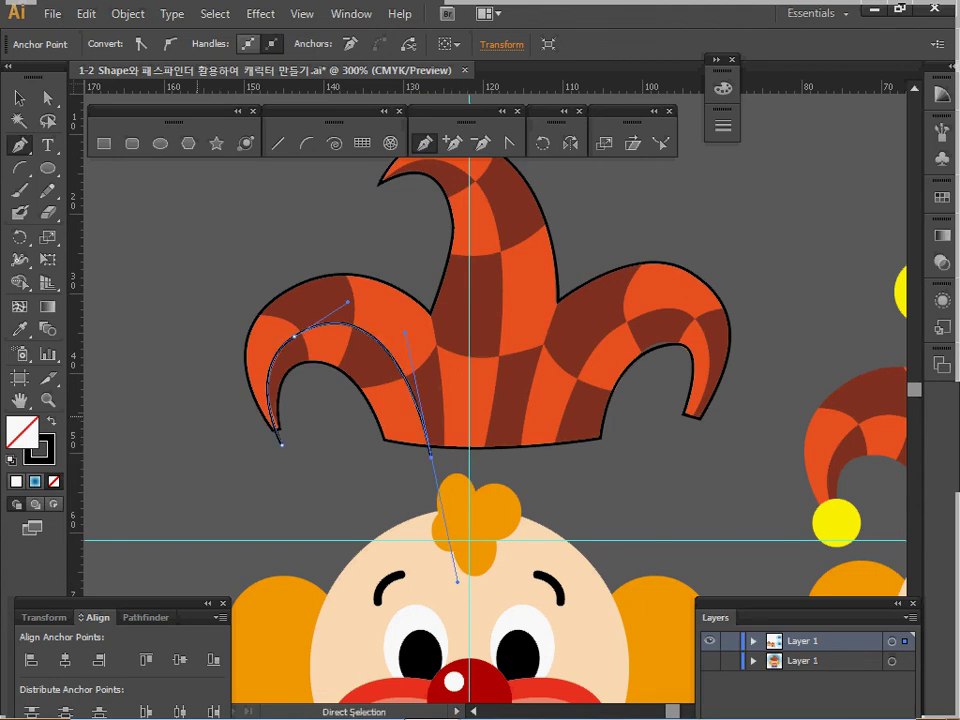
key(ctrl+shift+a)
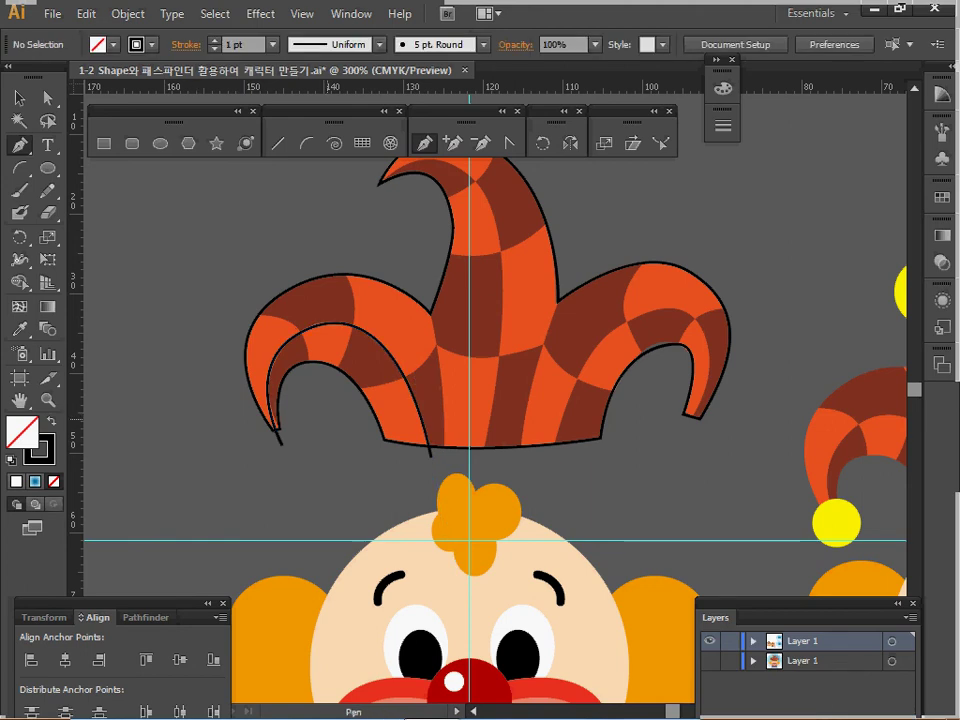
- Show the hidden dividing lines that follow the checker pattern across the hat's three horns
key(ctrl+alt+2)
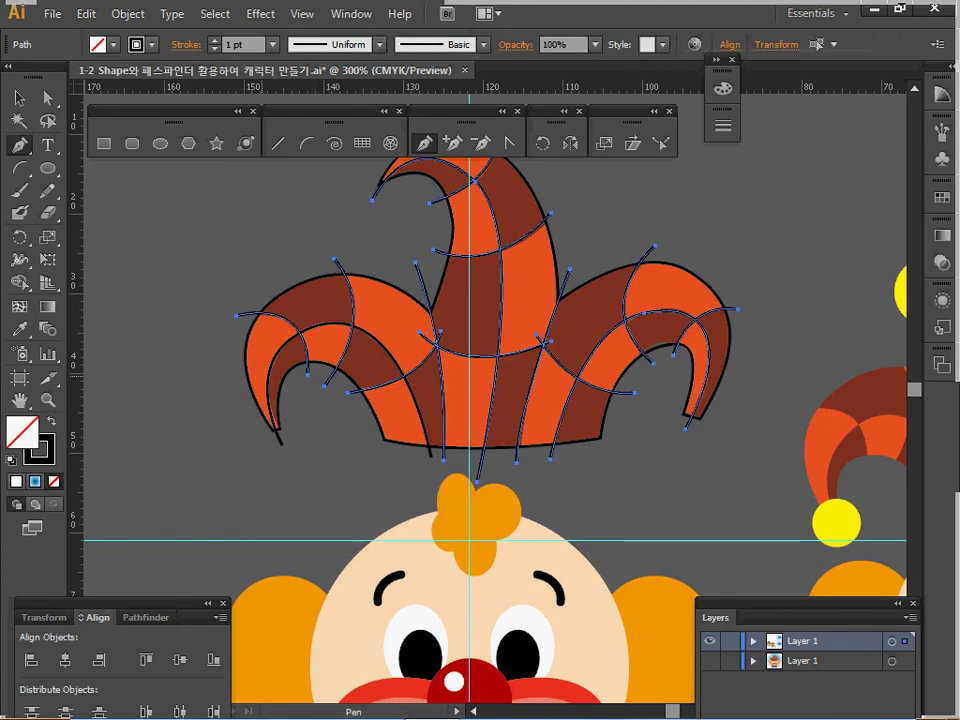
drag(480, 330, 420, 345)
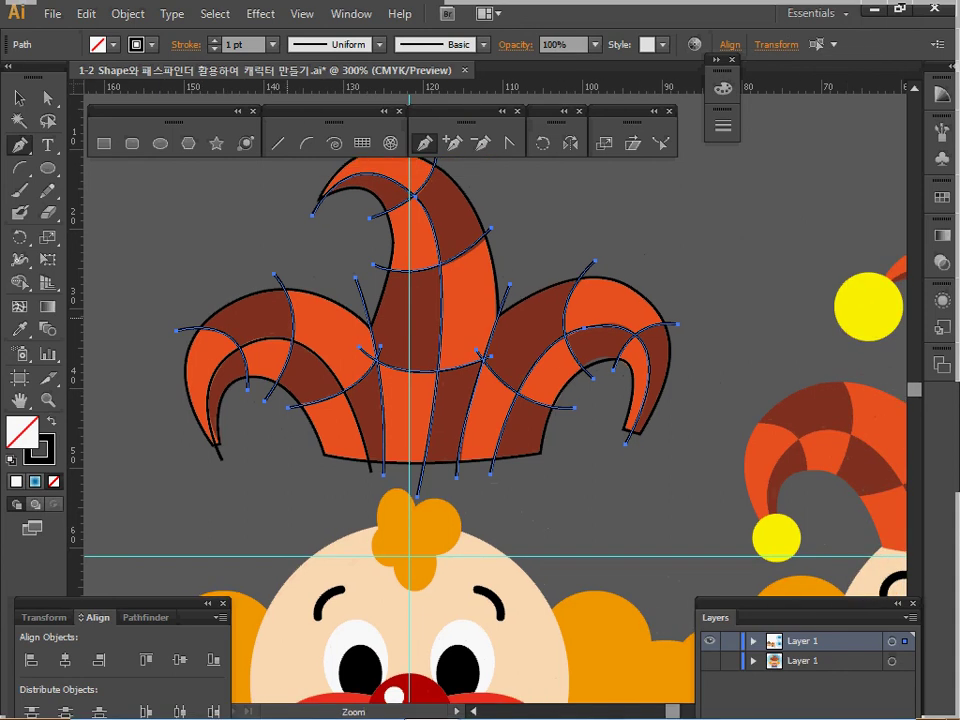
key(ctrl+minus)
drag(600, 420, 408, 269)
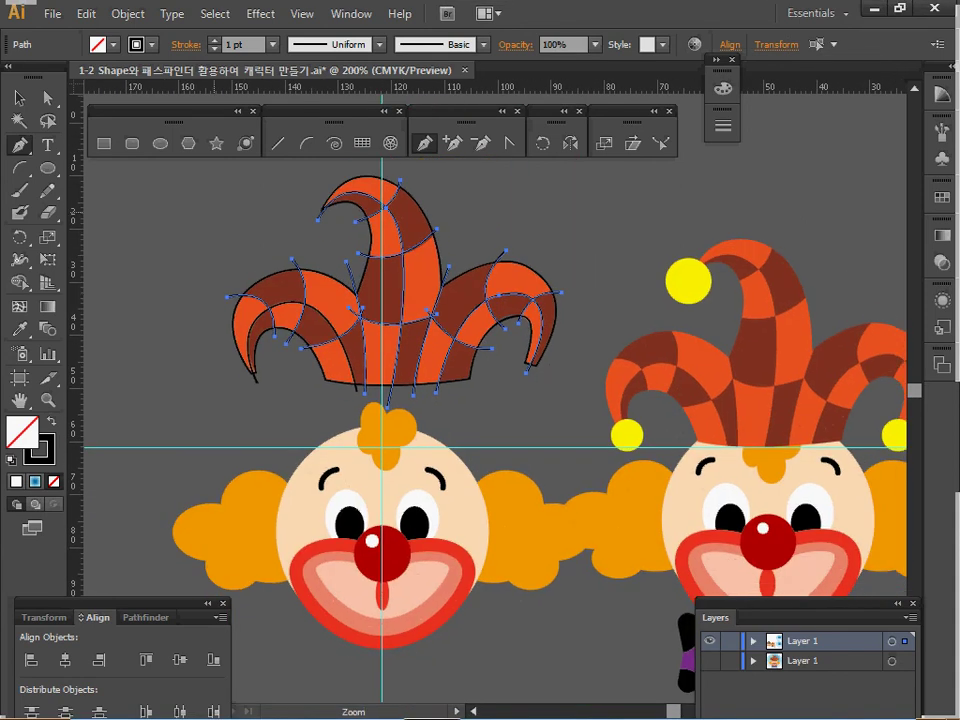
- Select the coloured hat with its outline and dividing lines and move everything to the empty area left of the clown's face
key(v)
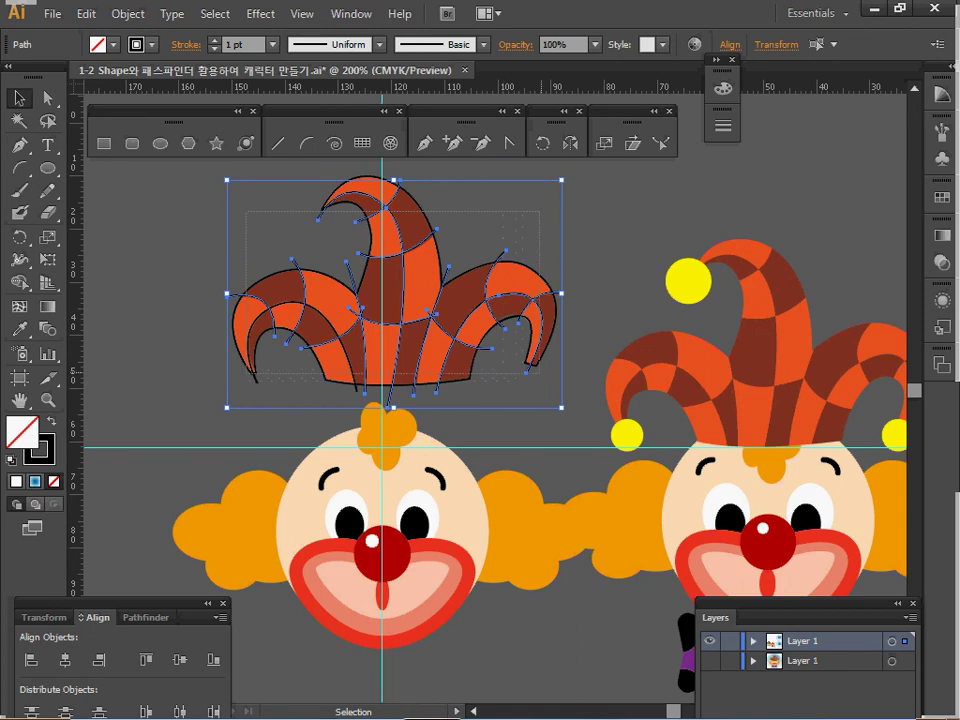
drag(400, 300, 307, 330)
key(a)
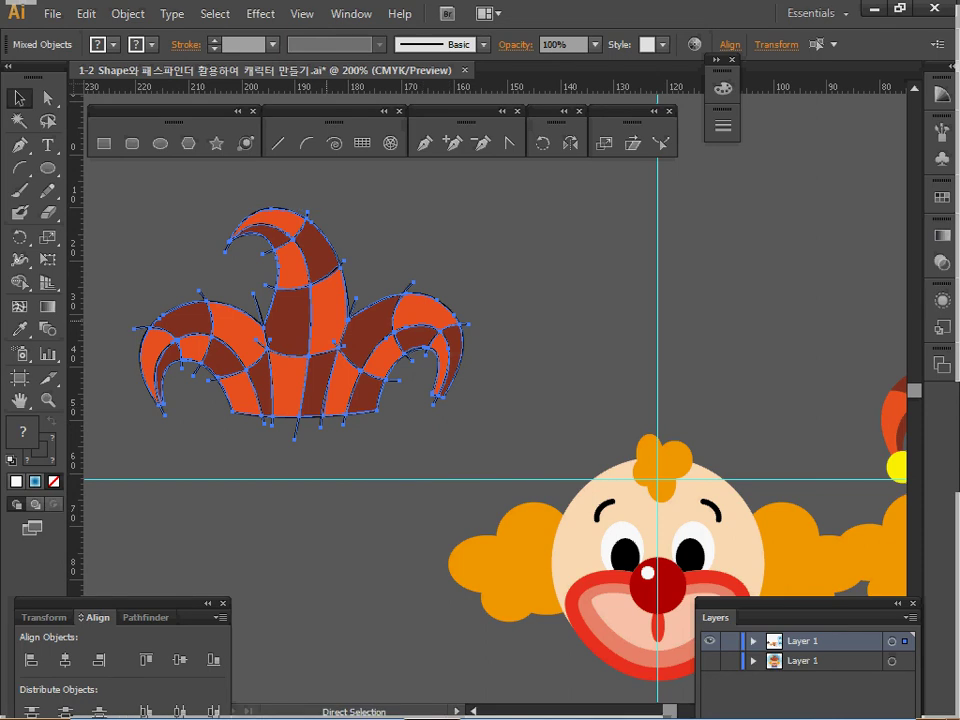
key(ctrl)
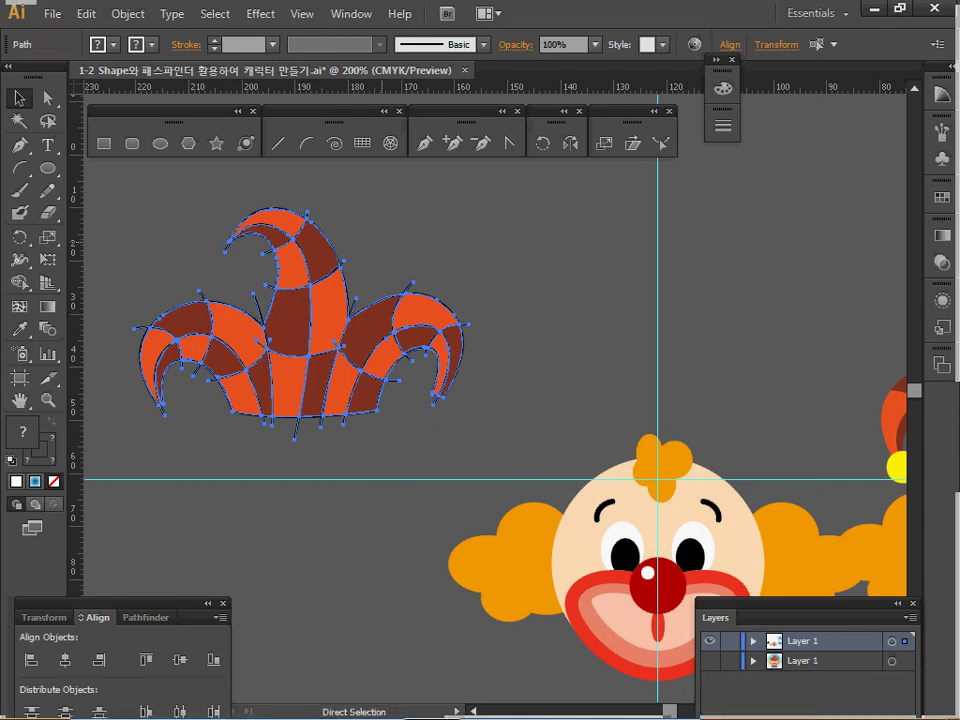
key(v)
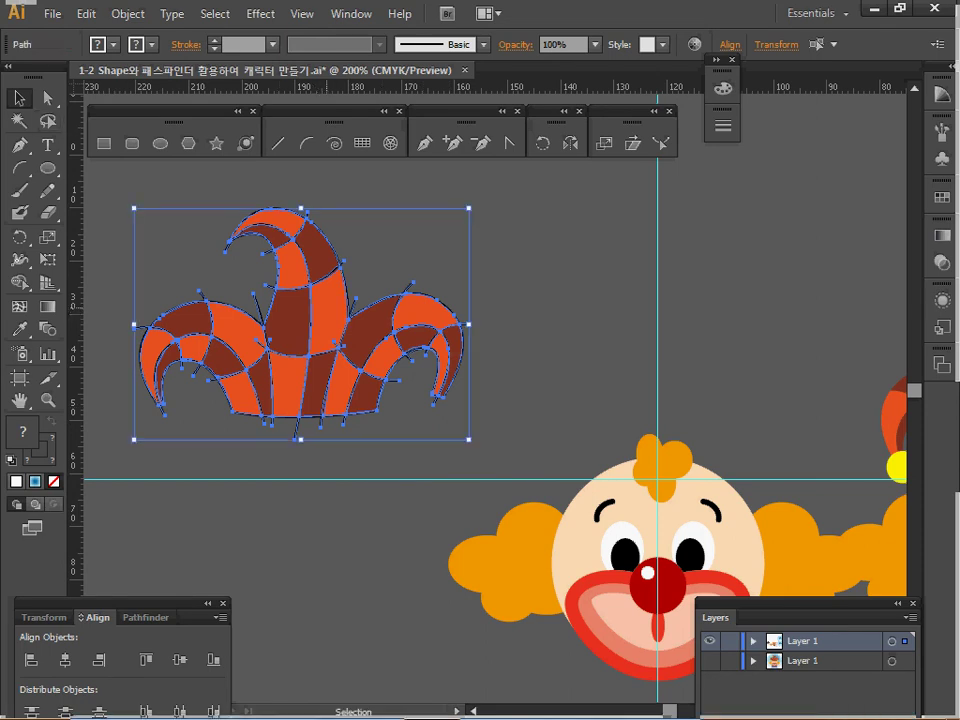
key(ctrl)
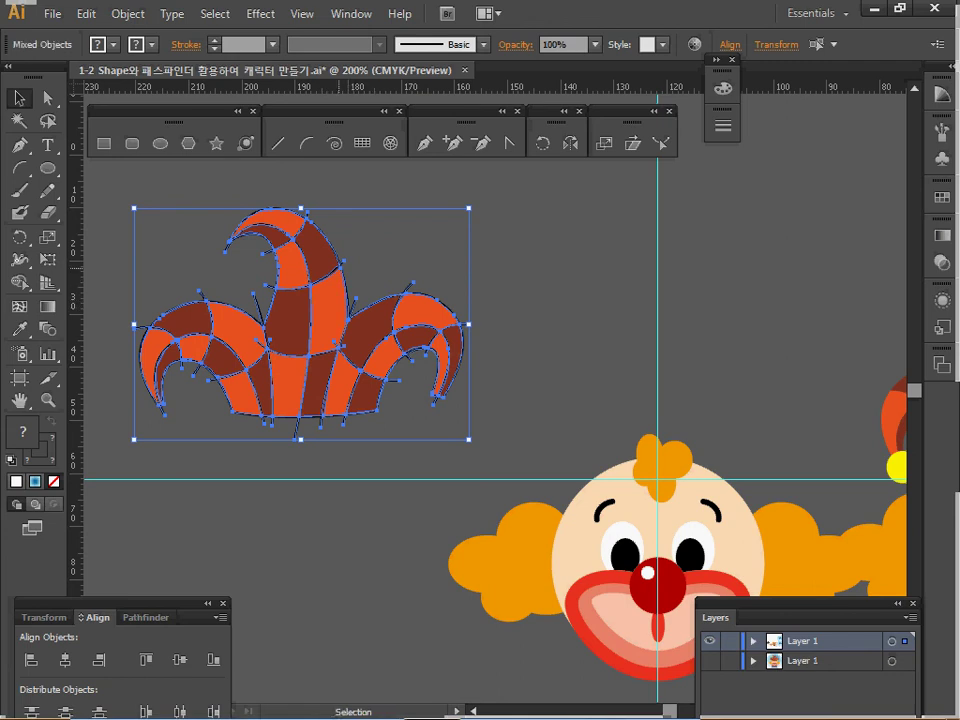
- Nudge the selected hat and its line work horizontally to the right, closer to the clown's face
key(Right)
key(Right)
key(Right)
key(Right)
key(Right)
key(Right)
key(Right)
key(Right)
key(Right)
key(Right)
key(Right)
key(Right)
key(Right)
key(Right)
key(Right)
key(Right)
key(Right)
key(Right)
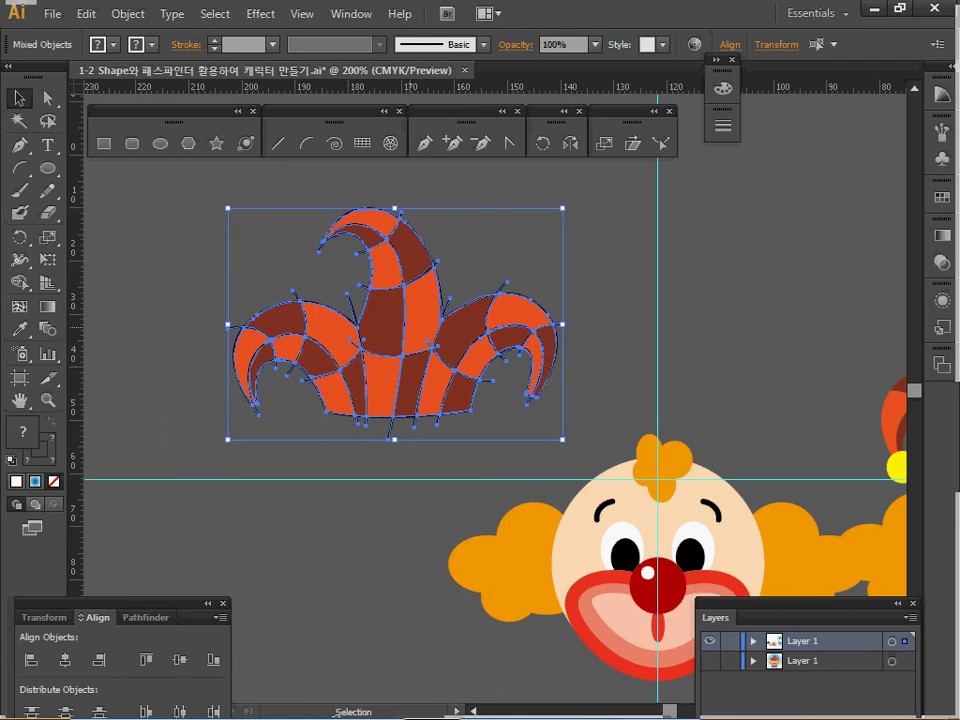
key(ctrl)
- Select only the black hat line work and move it off the coloured hat to the space above the clown's face
key(ctrl+shift+a)
key(ctrl+z)
key(ctrl+shift+a)
drag(242, 189, 574, 420)
drag(540, 330, 573, 320)
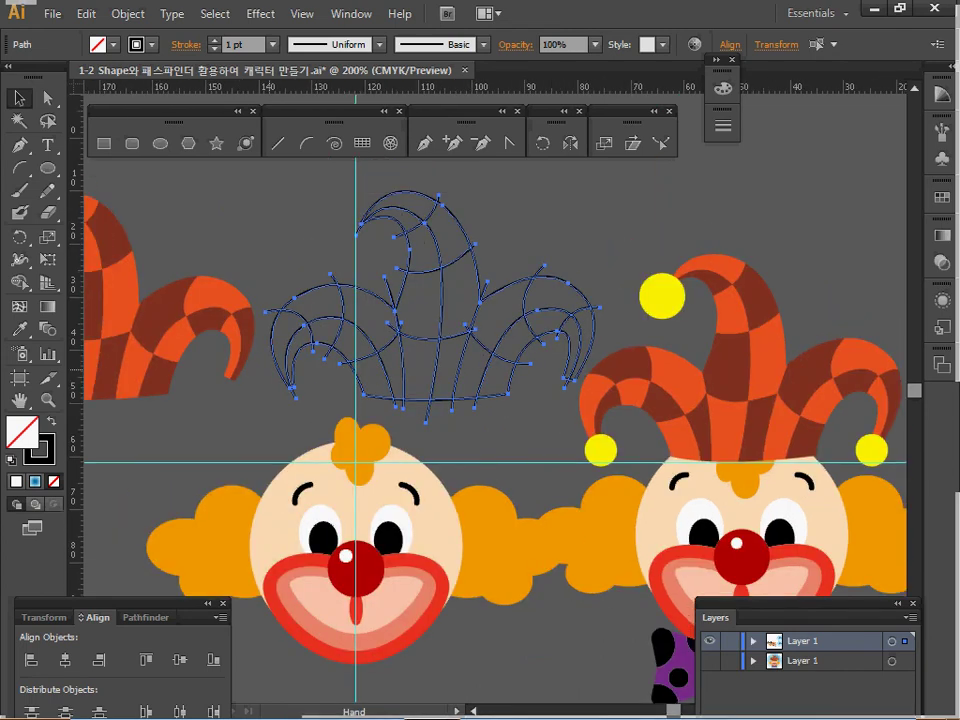
key(ctrl+plus)
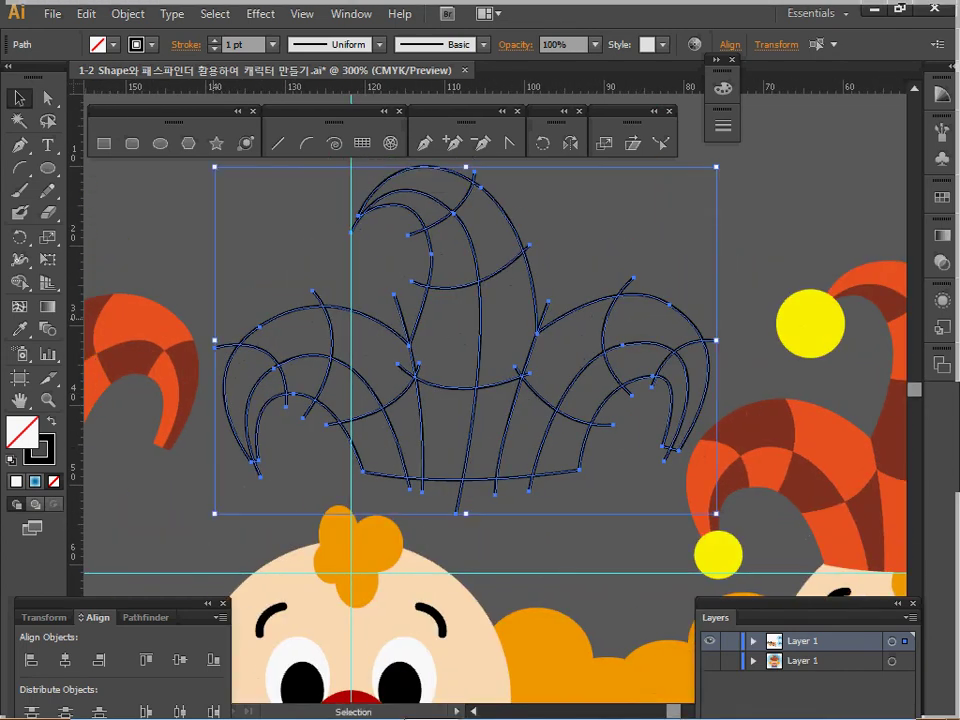
- Select the hat outline with all dividing lines and split it into separate pieces with Pathfinder Divide
key(ctrl+shift+a)
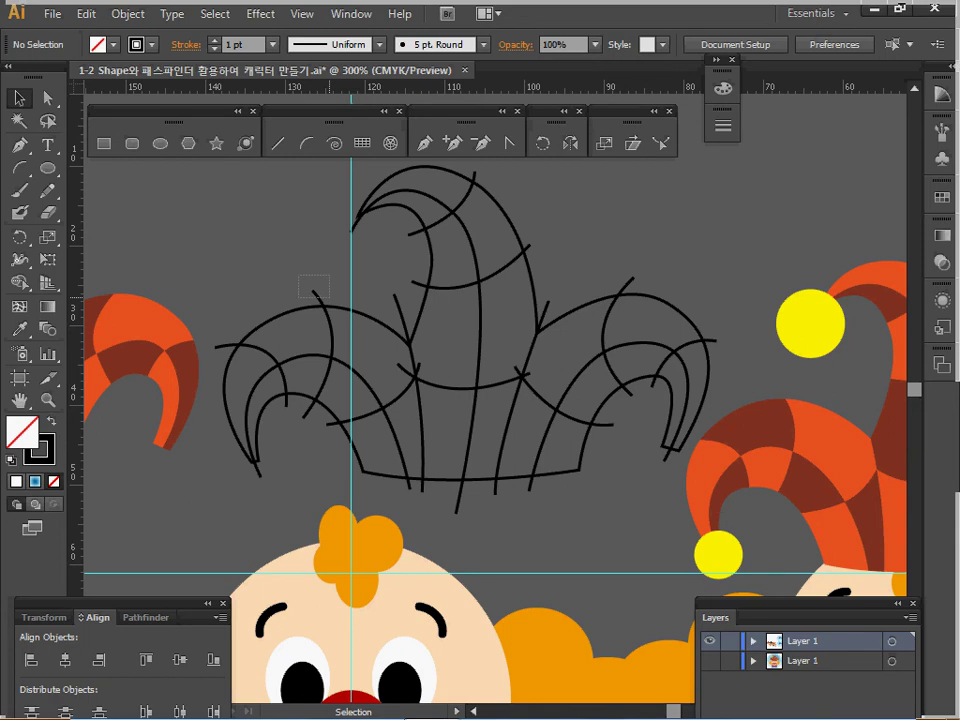
click(315, 292)
drag(247, 187, 672, 468)
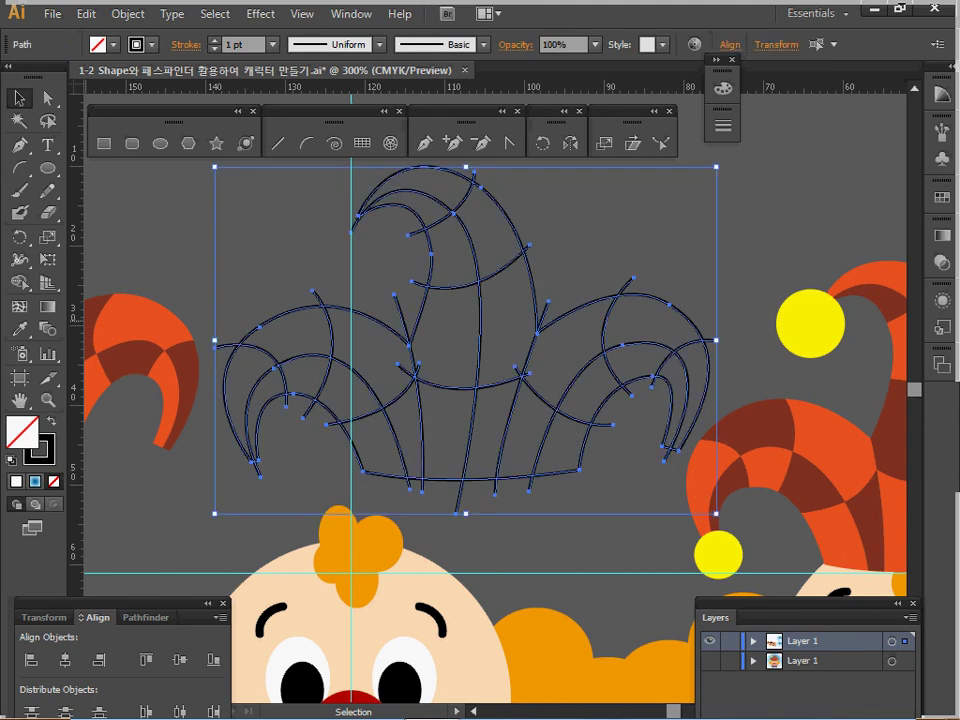
key(ctrl+shift+F9)
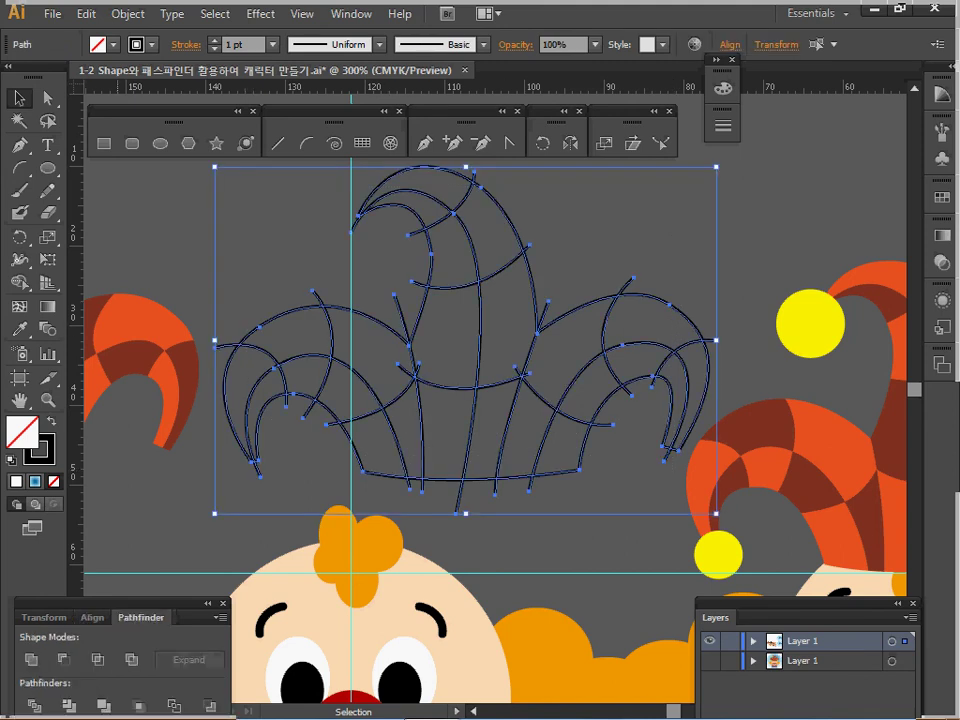
click(34, 705)
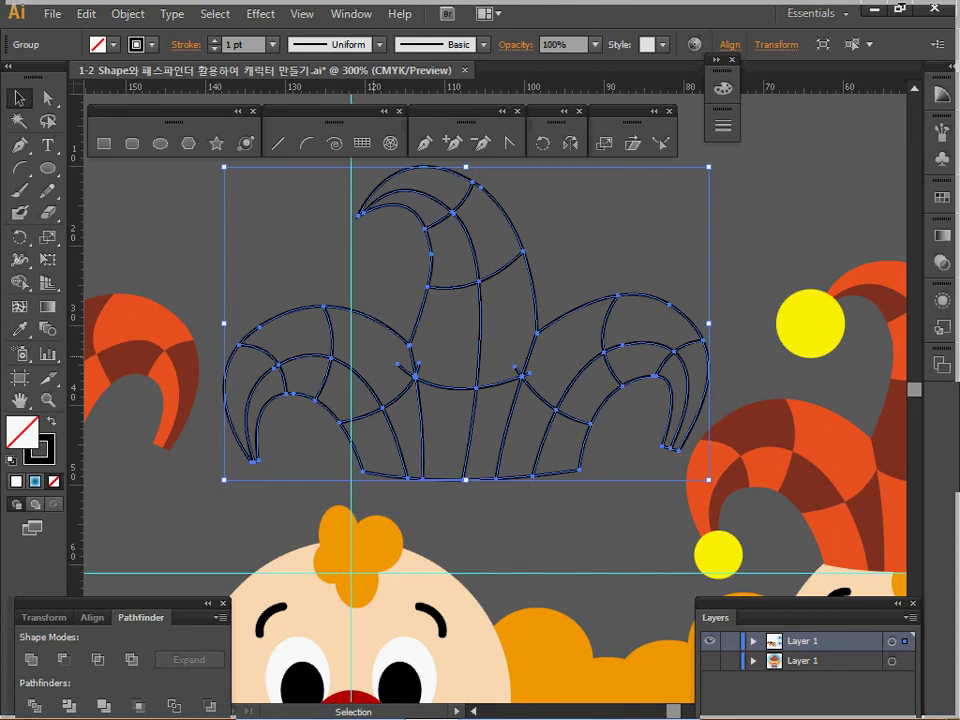
- Isolate the divided hat group and give all its pieces the default white fill and black 1 pt stroke
double_click(475, 387)
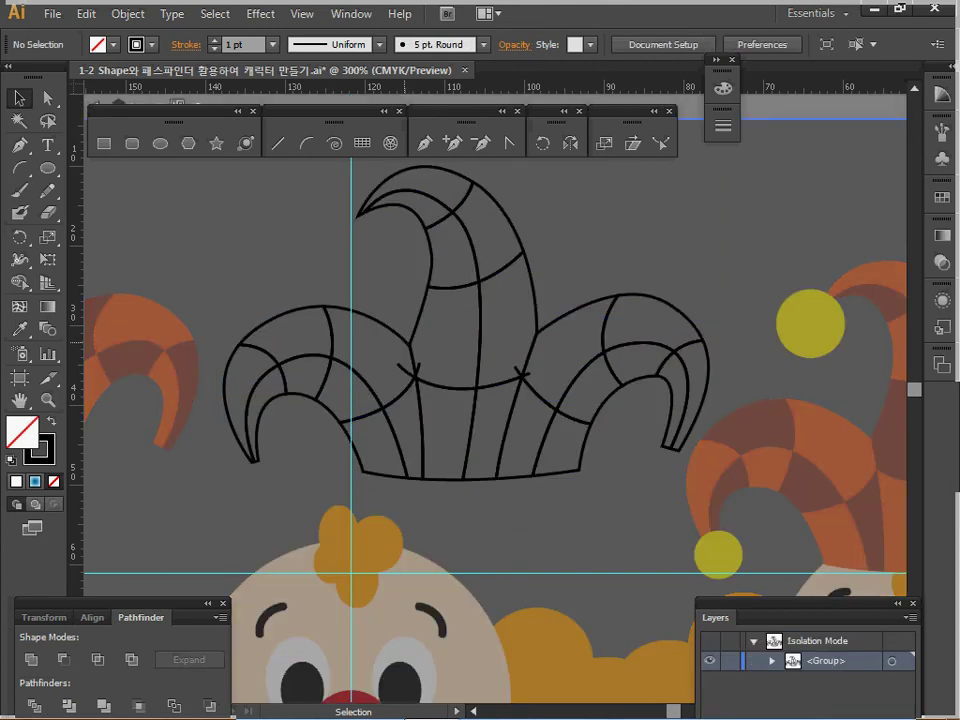
drag(214, 182, 643, 461)
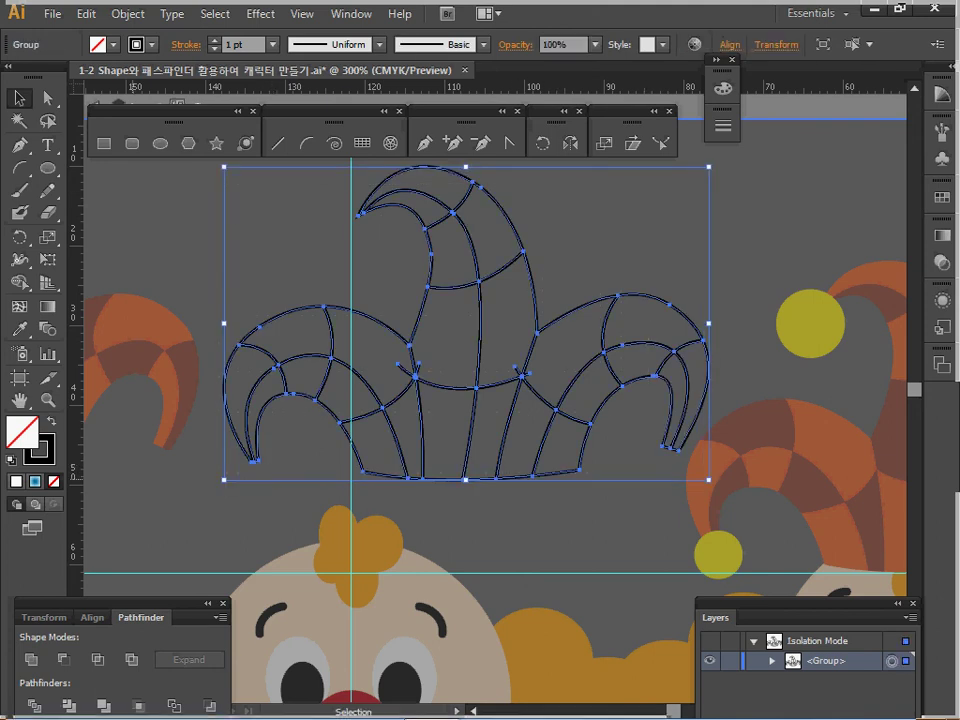
key(d)
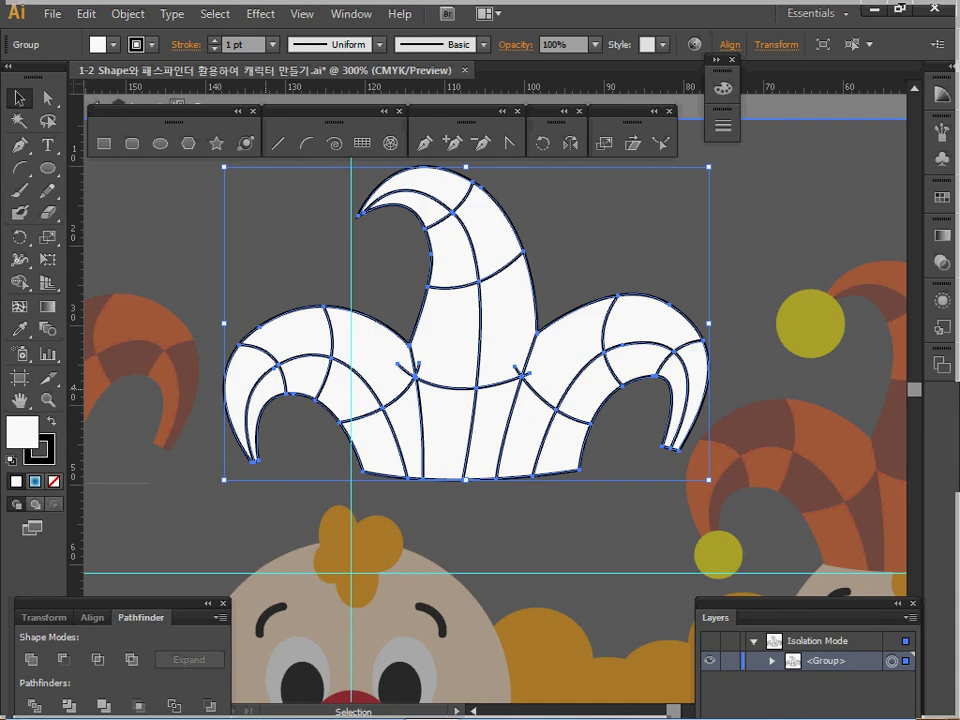
- Clean up the overshooting line ends at both junctions between the hat's centre horn and side horns
key(ctrl+shift+a)
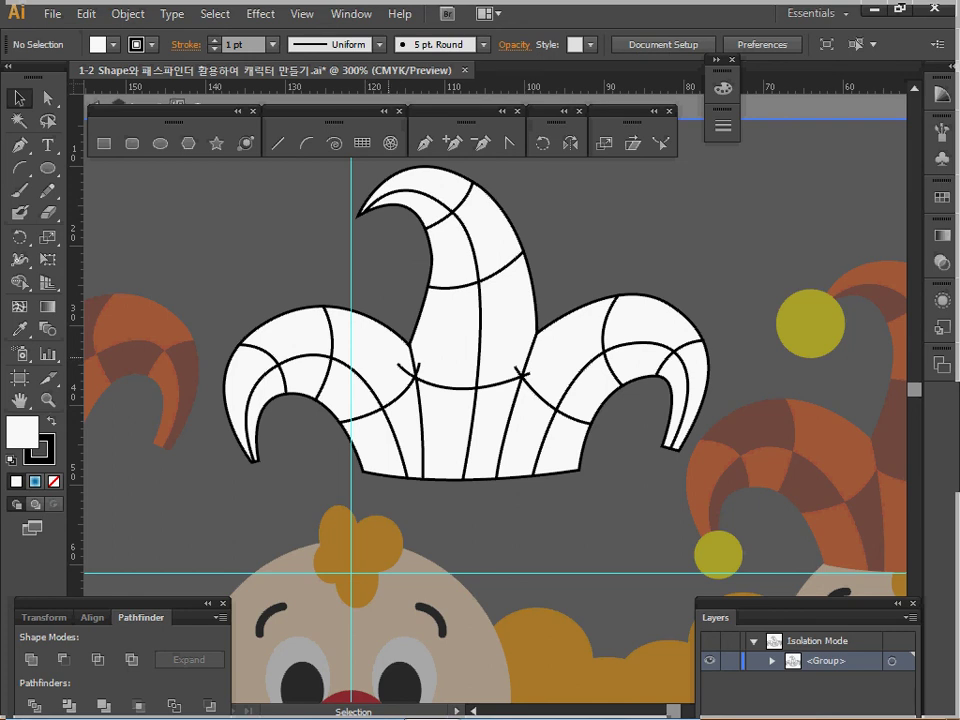
click(326, 340)
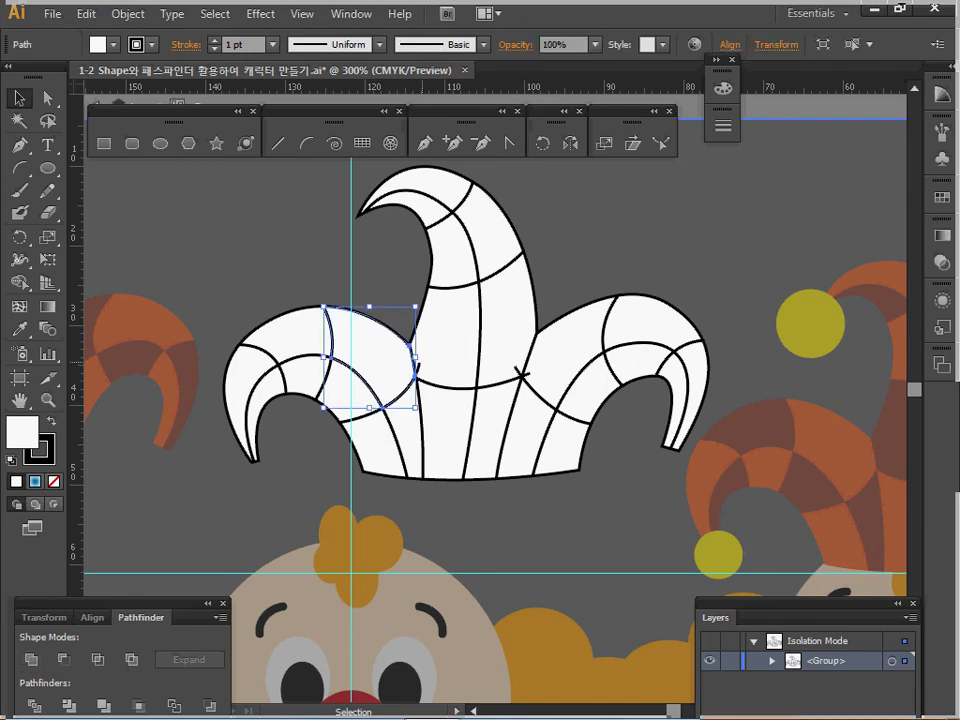
click(446, 335)
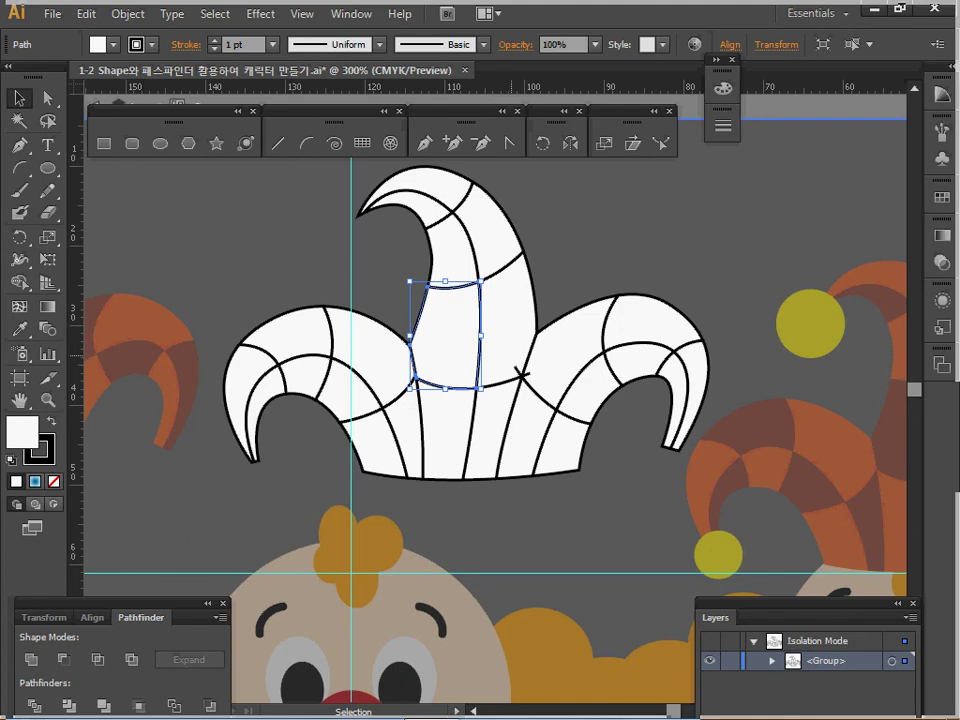
click(521, 374)
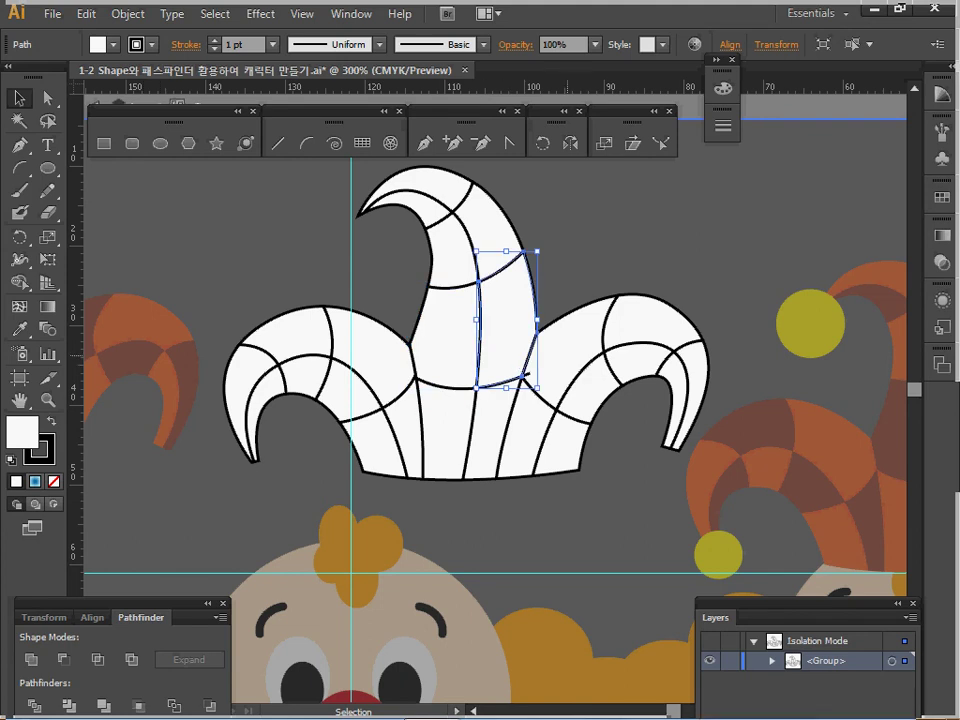
click(523, 376)
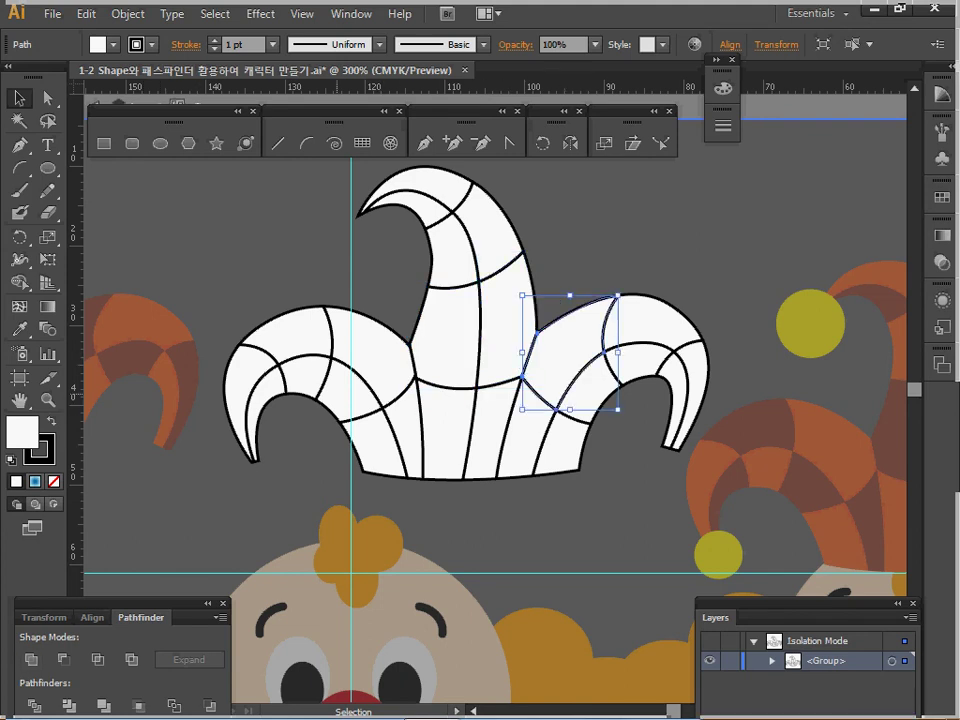
key(ctrl+shift+a)
- Select all the divided hat pieces and fill them with the orange sampled from the reference hat, without stroke
key(ctrl+minus)
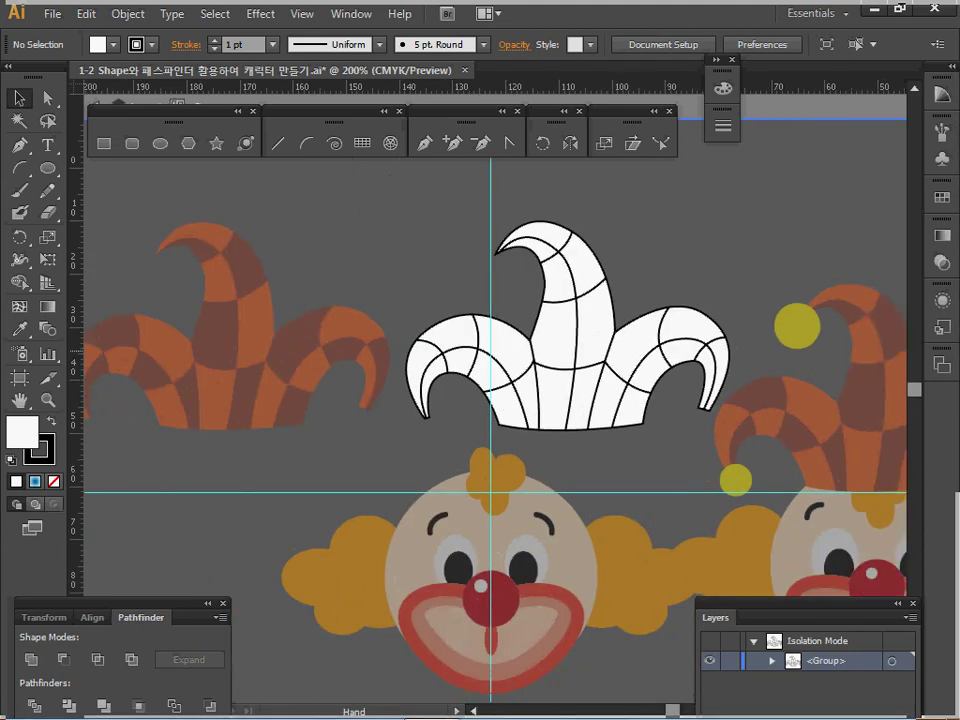
key(ctrl+a)
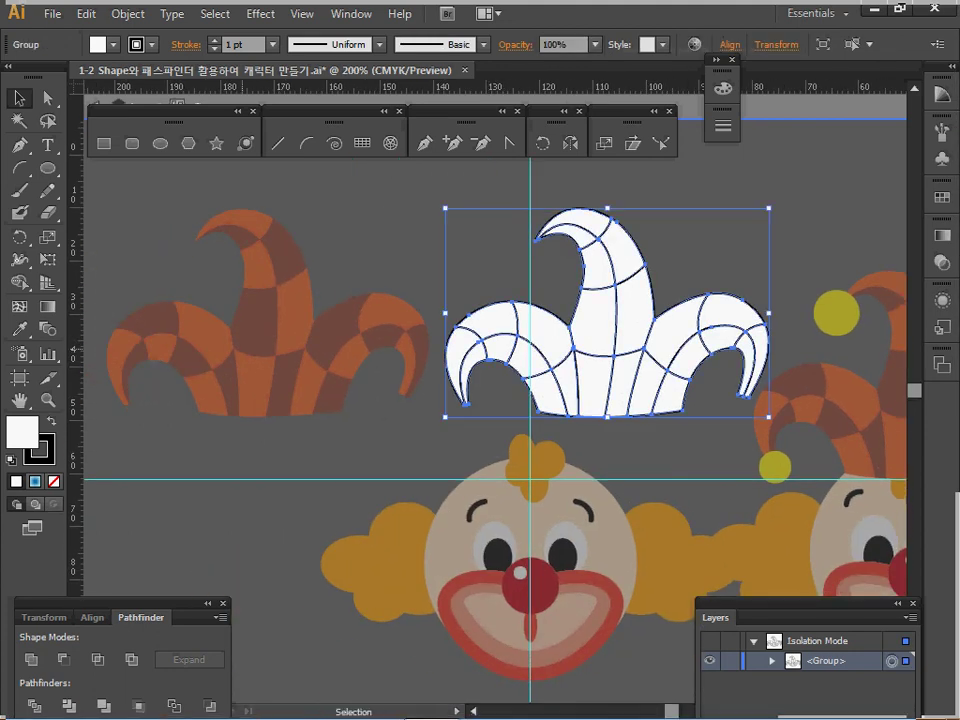
key(i)
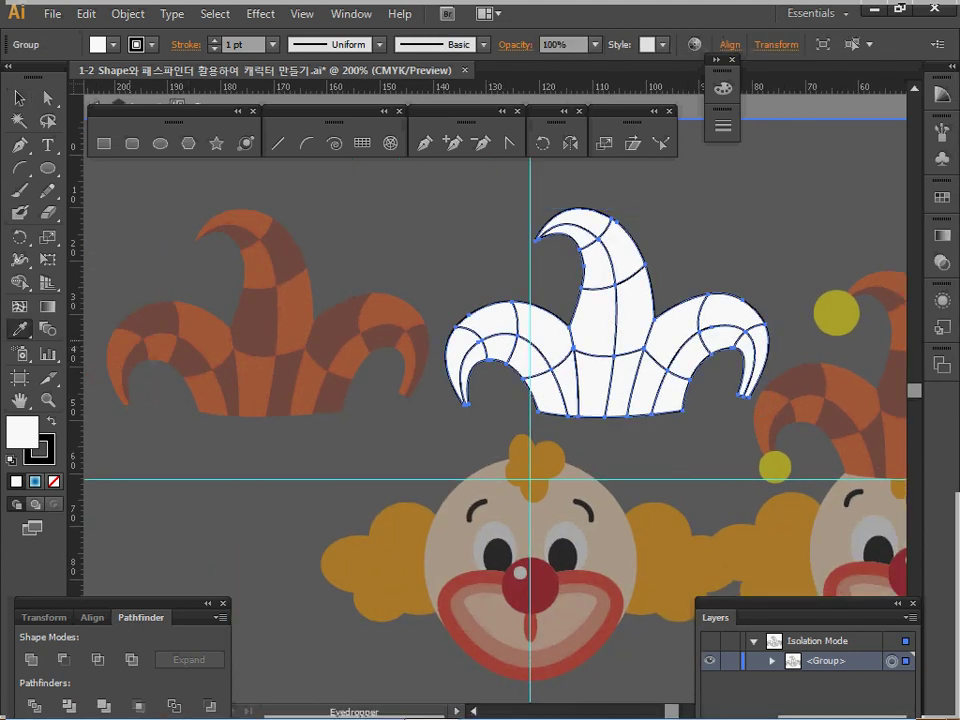
click(385, 320)
key(v)
- Recolour the alternating checker pieces of the hat's left horn with the dark red sampled from the reference hat
click(486, 320)
key(shift)
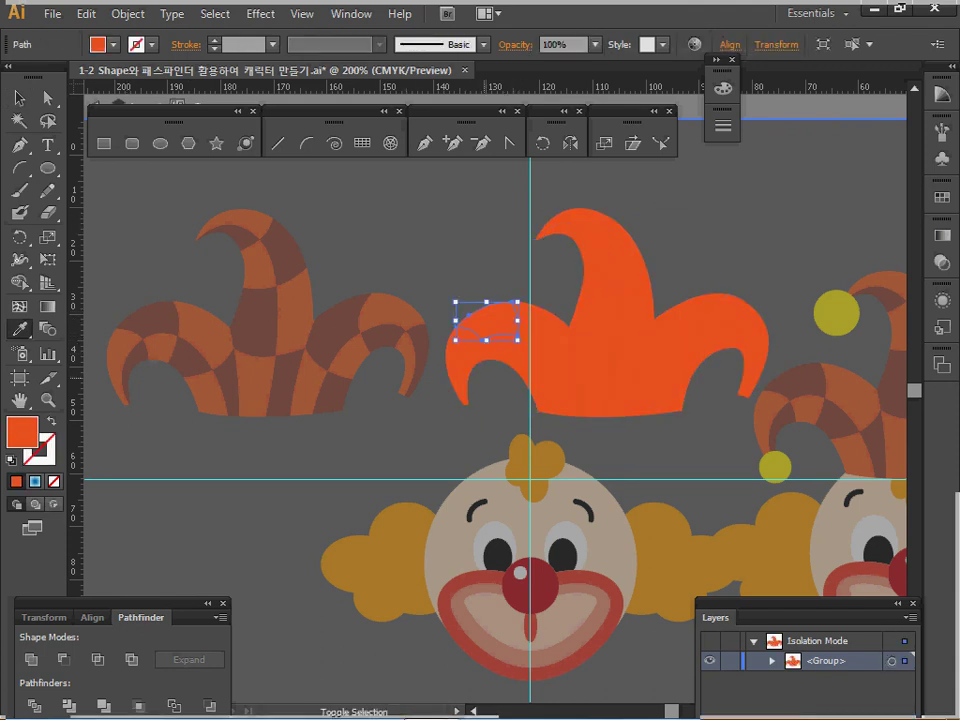
shift+click(466, 372)
shift+click(535, 330)
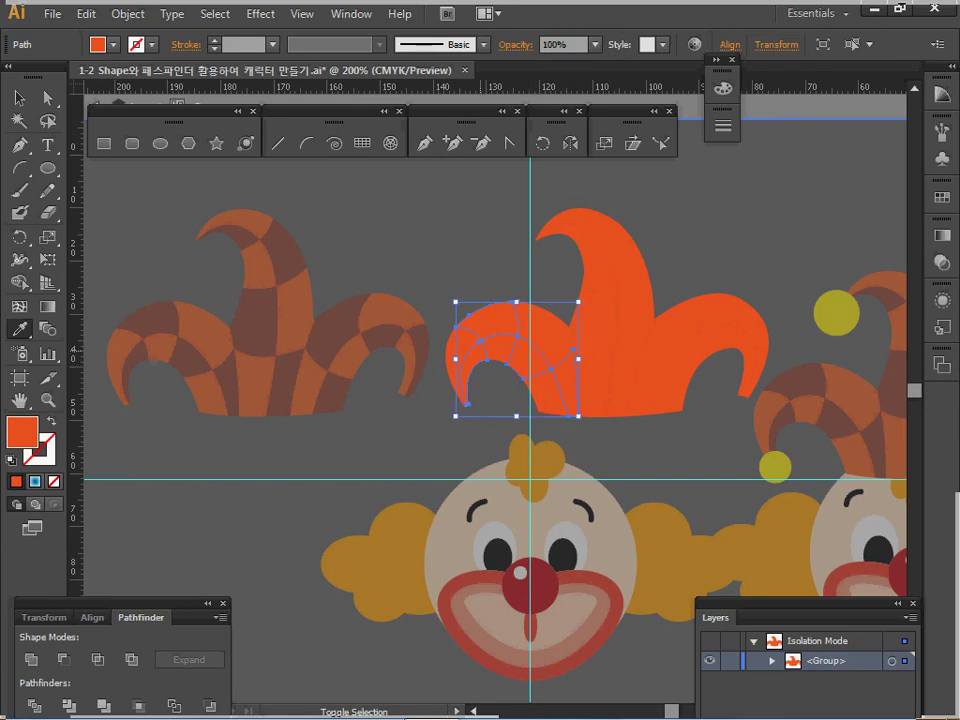
key(i)
click(372, 310)
key(v)
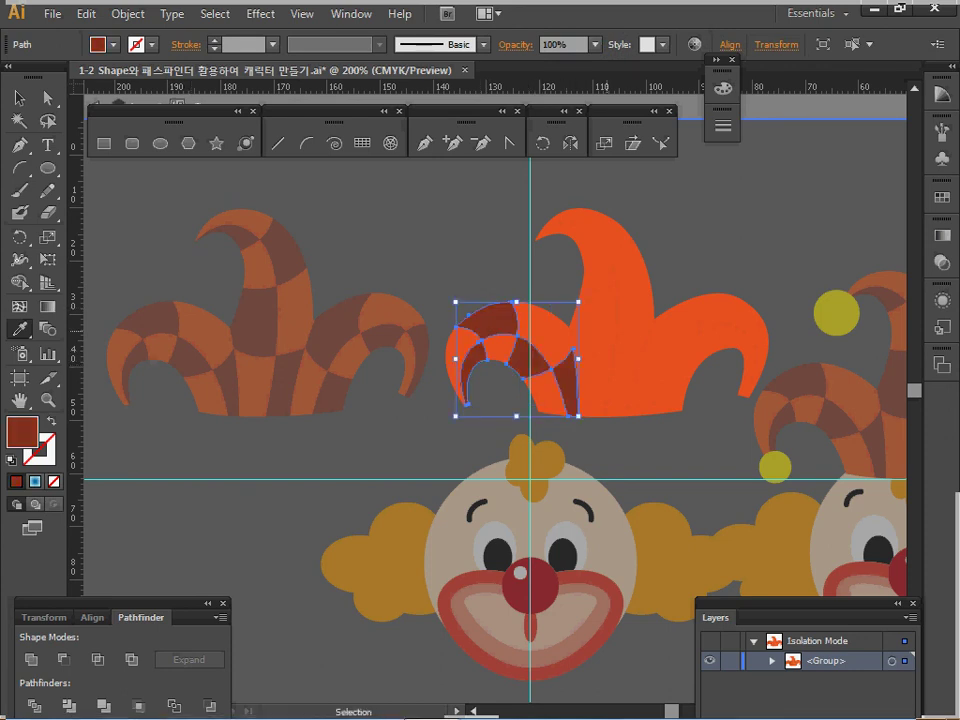
- Recolour the alternating checker pieces of the hat's middle horn and centre with the same dark red
click(593, 320)
shift+click(575, 240)
shift+click(628, 250)
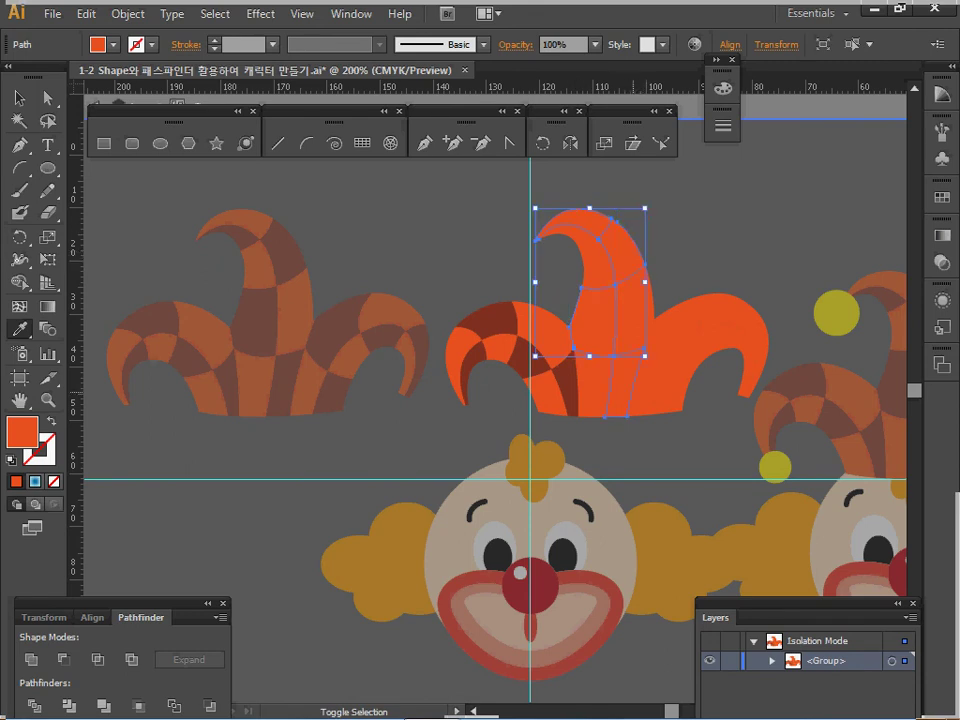
shift+click(615, 390)
key(i)
click(490, 330)
key(v)
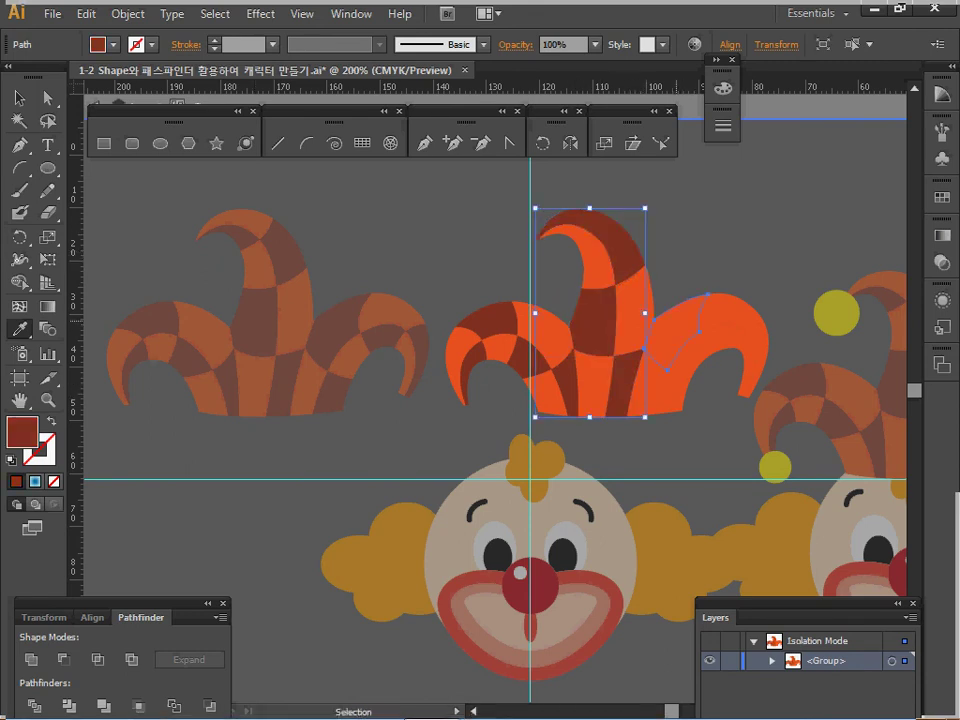
- Recolour the alternating pieces of the hat's right horn dark red and leave the hat group's isolation
click(680, 330)
shift+click(730, 360)
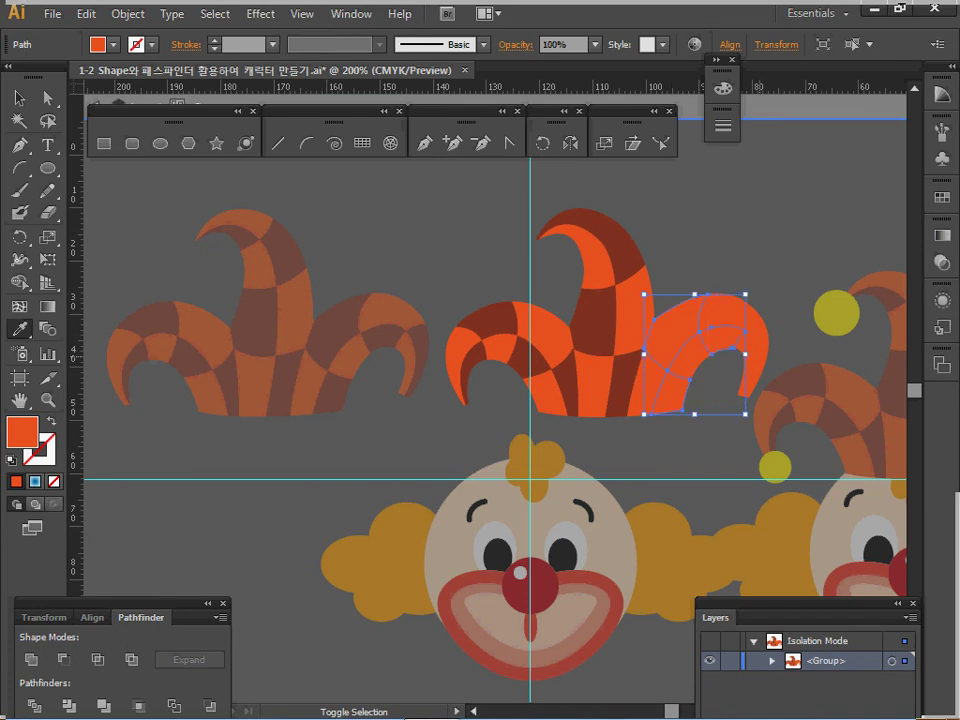
key(i)
click(505, 300)
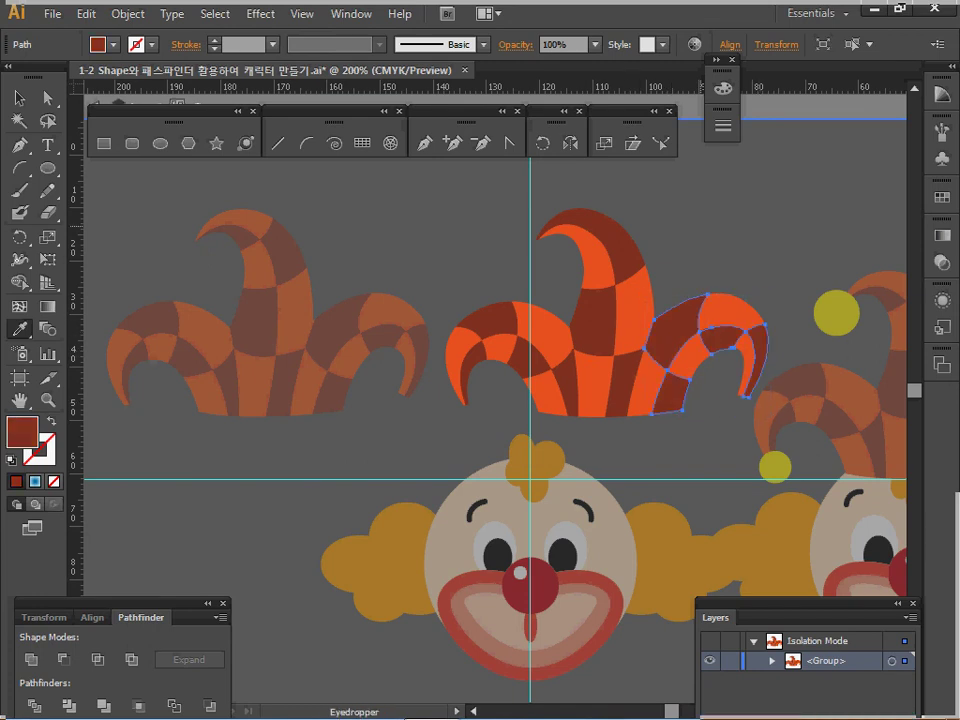
key(ctrl+shift+a)
key(v)
key(Escape)
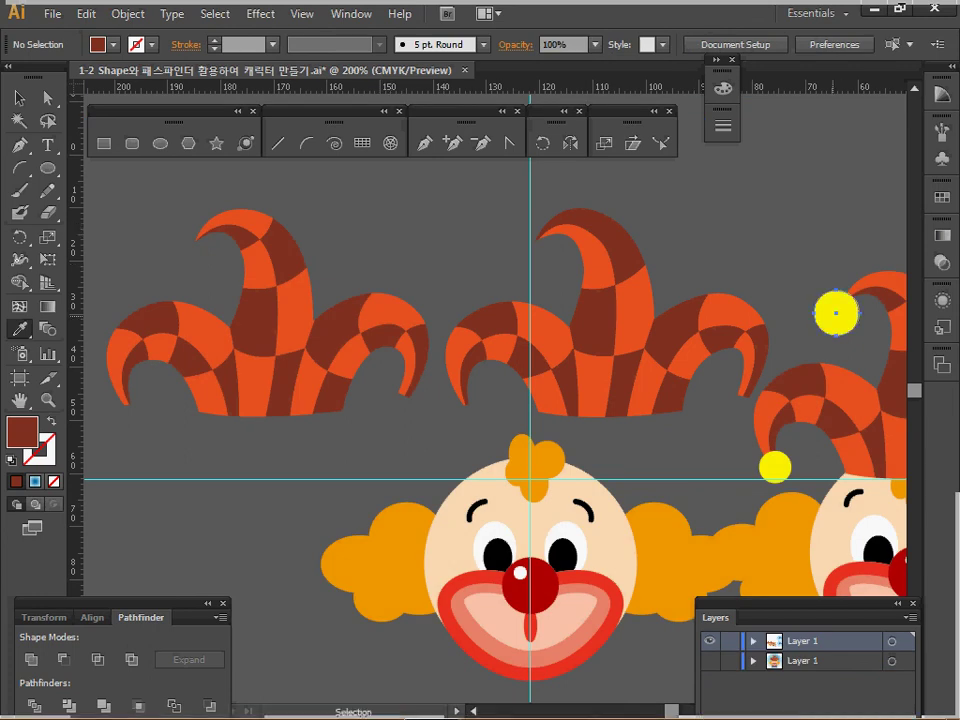
- Draw three yellow circles as pompoms on the hat's horn tips, a larger one on the middle tip, matching the reference hat's pompoms
click(835, 313)
click(160, 143)
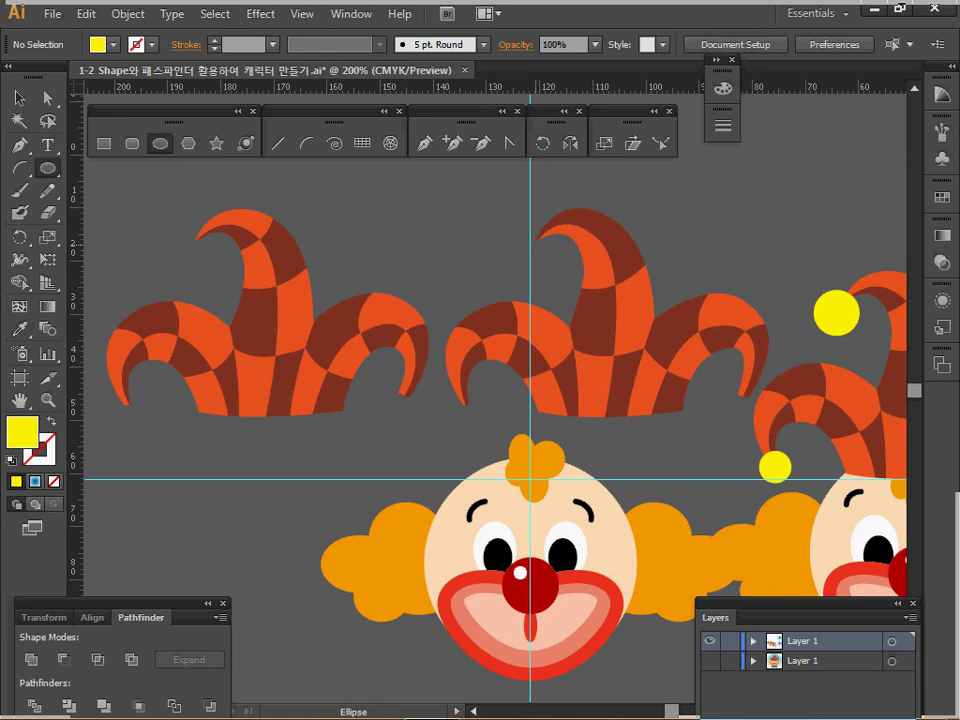
drag(530, 245, 546, 261)
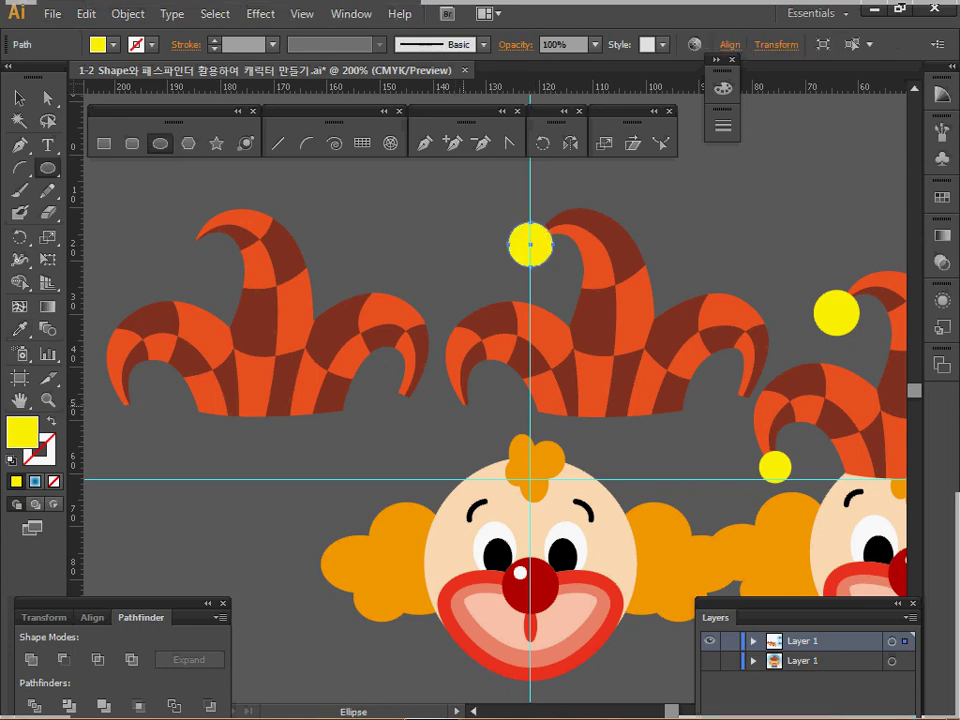
drag(478, 419, 480, 423)
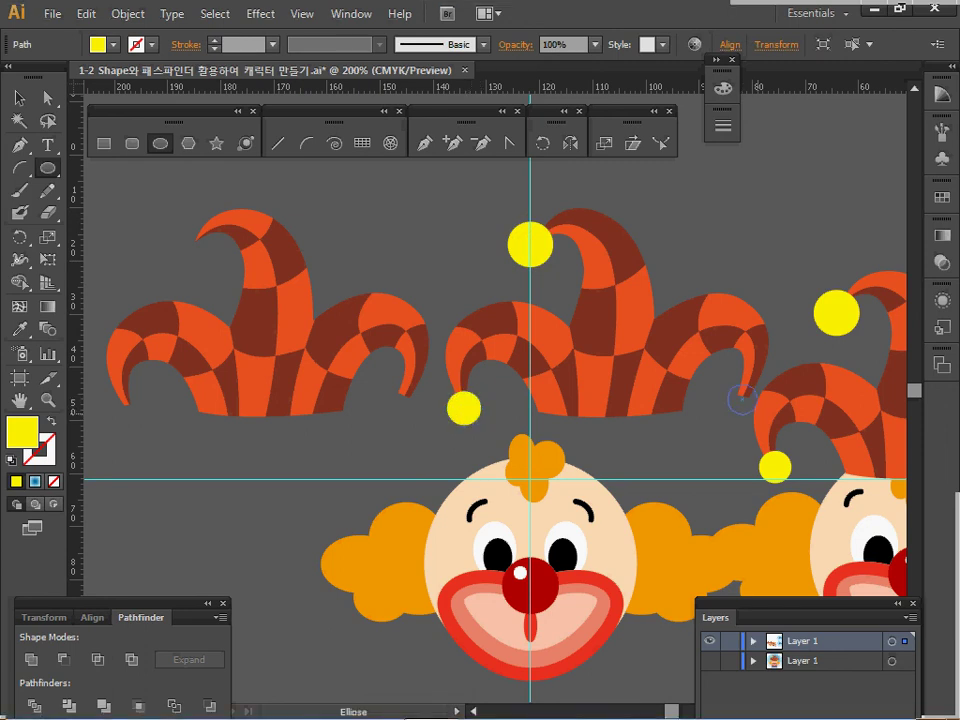
drag(725, 383, 758, 416)
key(ctrl+shift+a)
- Create a rounded rectangle 34 mm wide and 15 mm high with a 2 mm corner radius below the reference bow tie
drag(530, 400, 391, 319)
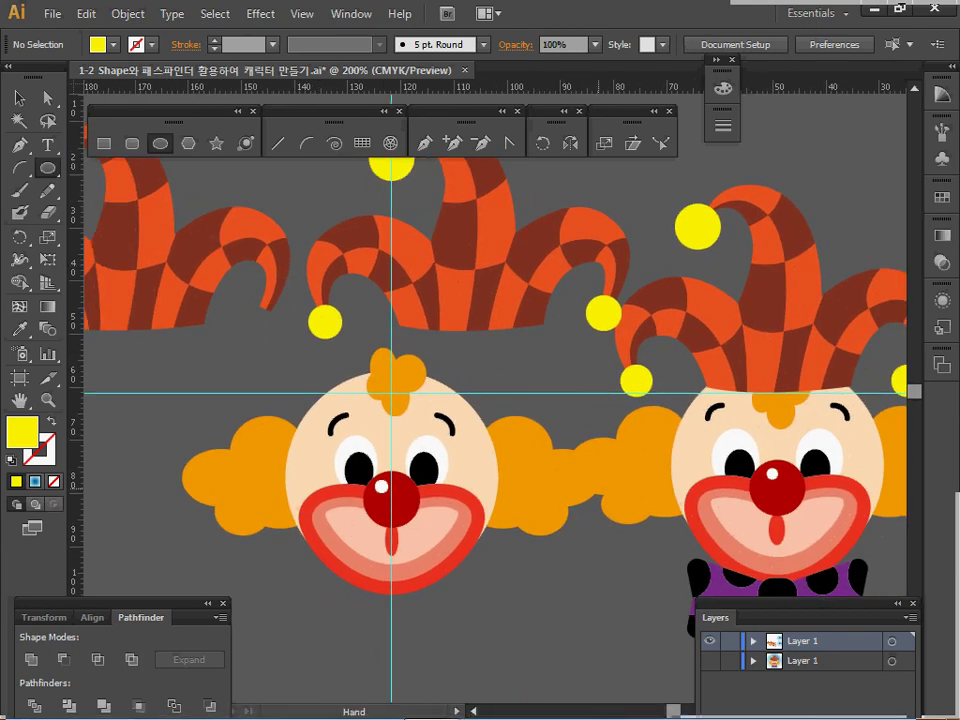
key(ctrl+plus)
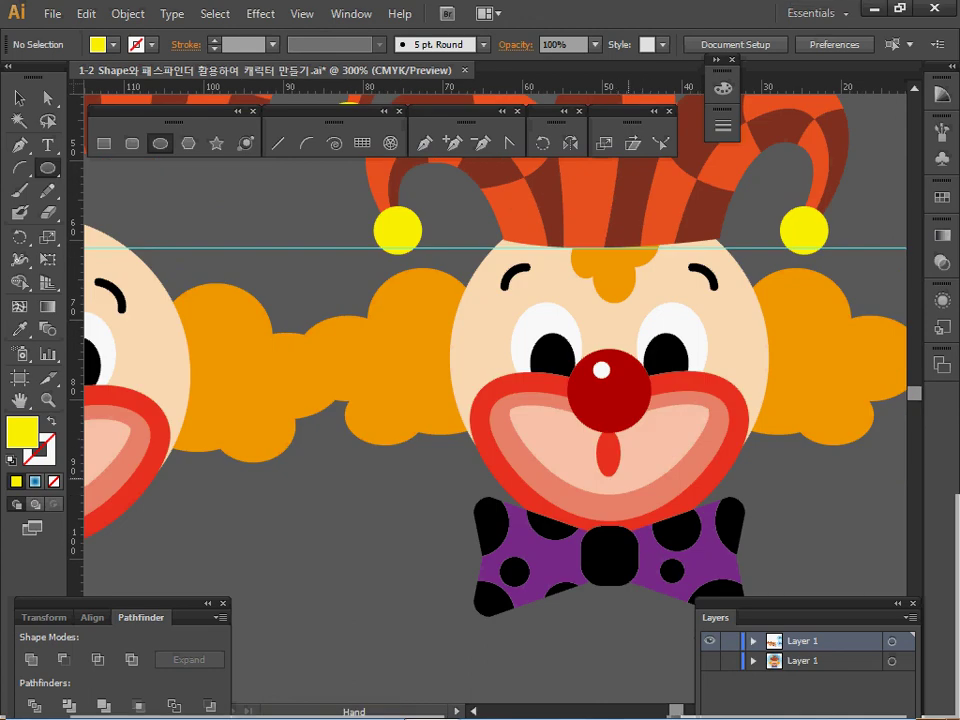
scroll(480, 330, down, 3)
key(ctrl+plus)
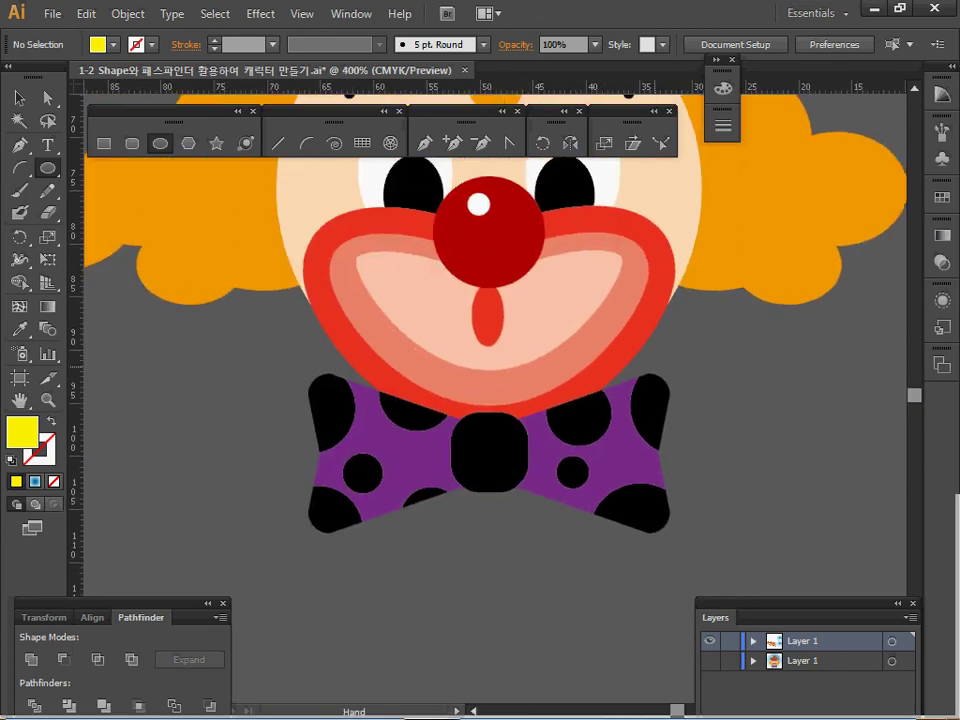
drag(480, 400, 531, 290)
key(ctrl+minus)
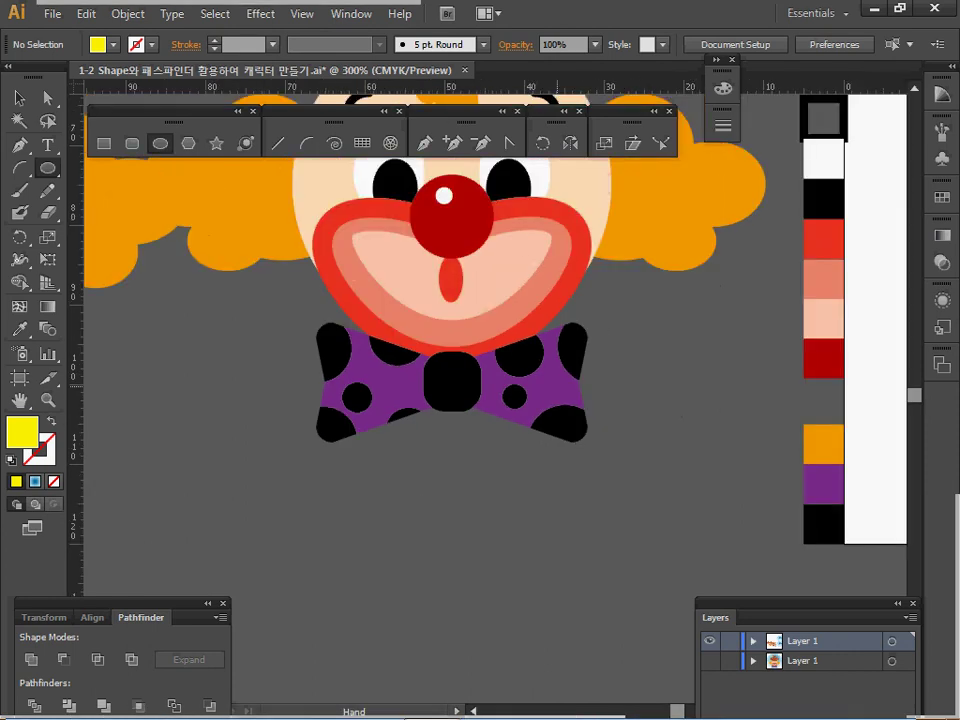
drag(480, 400, 527, 357)
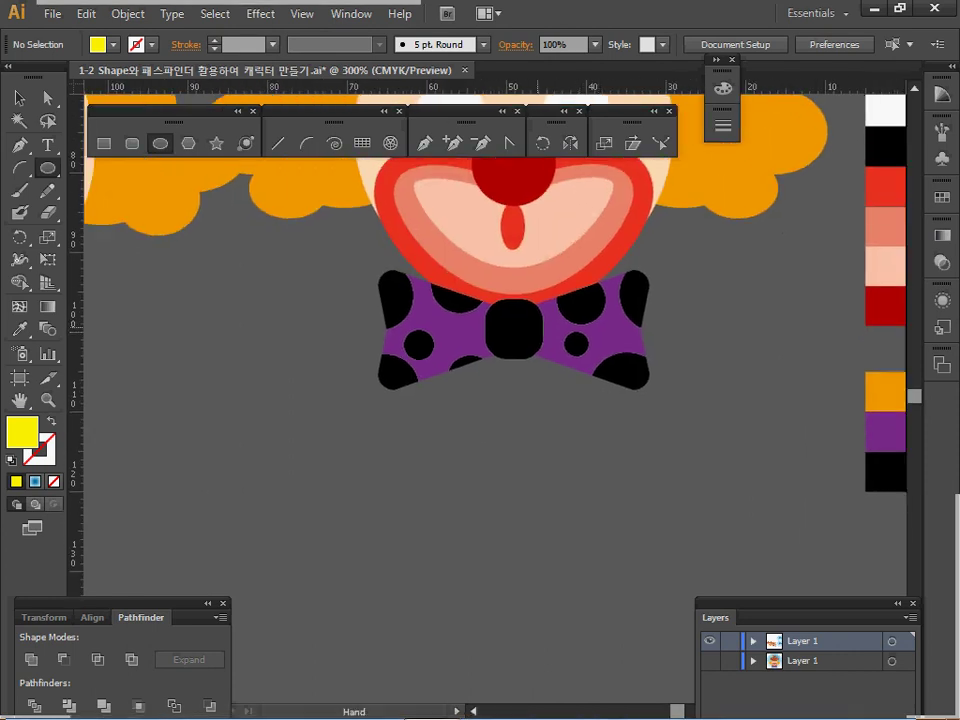
drag(480, 400, 493, 380)
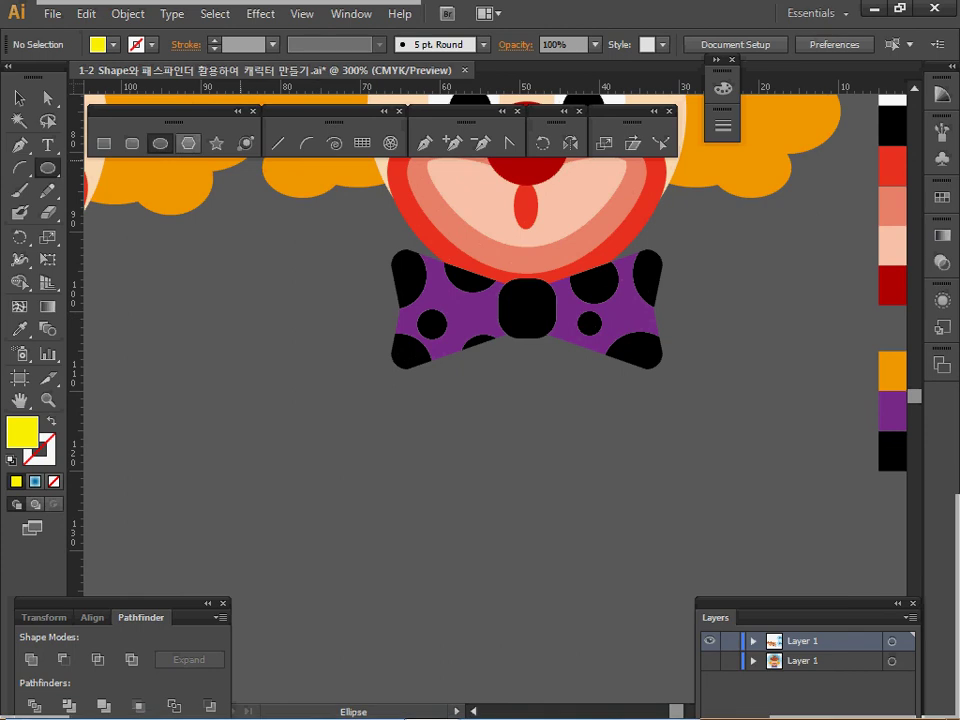
click(132, 143)
drag(540, 300, 501, 276)
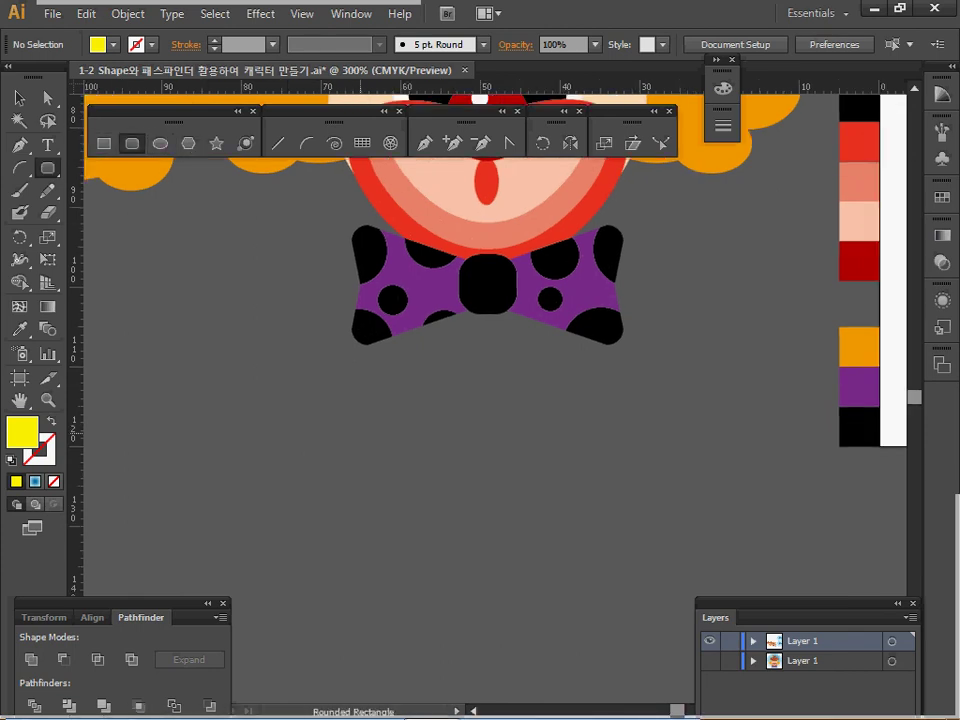
click(501, 276)
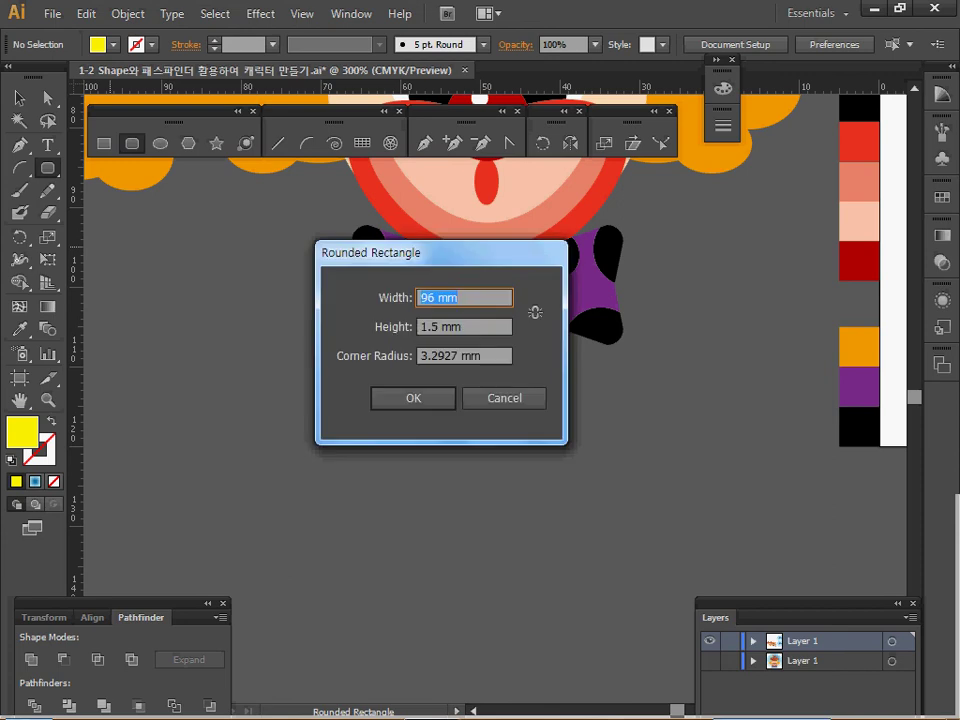
text(34)
key(Tab)
text(15)
key(Tab)
text(2)
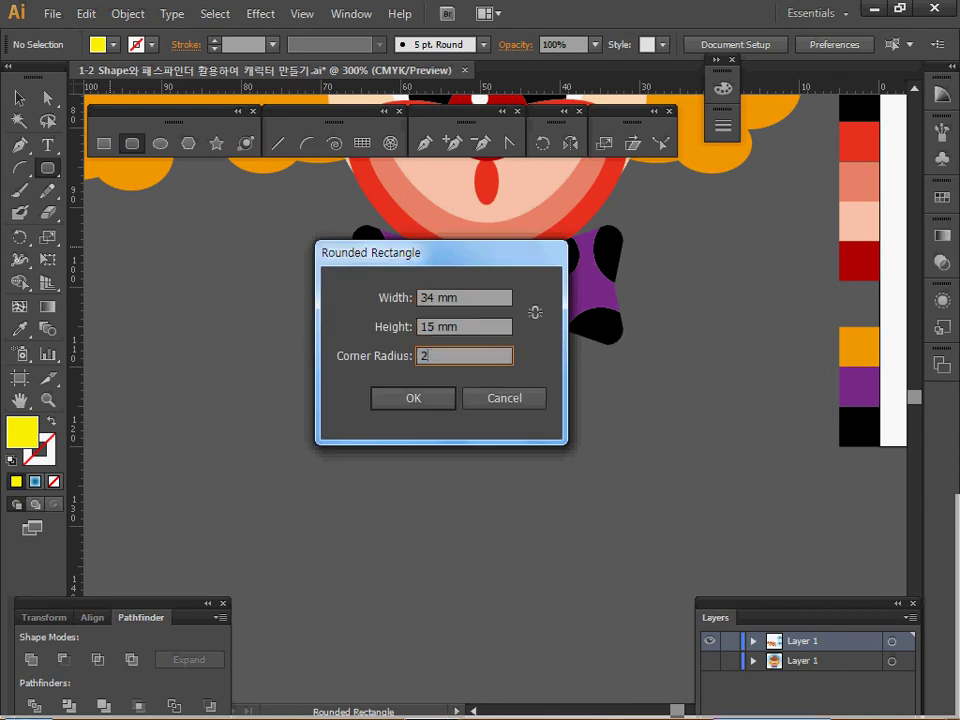
key(Return)
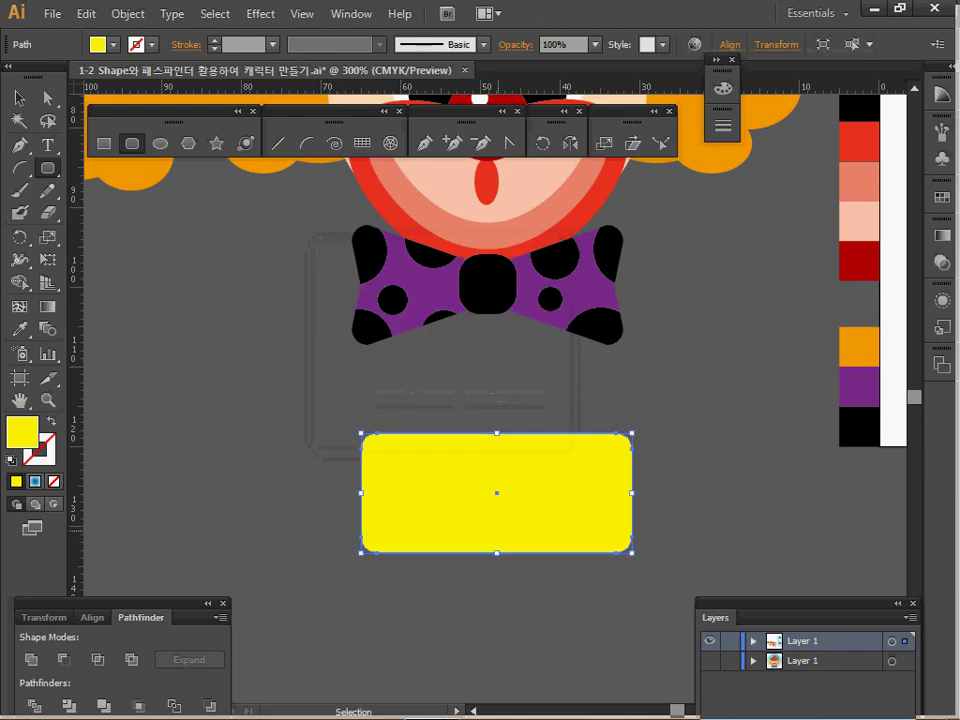
- Give the rounded rectangle the default white fill and black 1 pt stroke, and add anchor points midway along its segments
mouse_move(497, 493)
mouse_down()
mouse_move(492, 477)
mouse_move(467, 464)
mouse_move(461, 430)
mouse_up()
key(d)
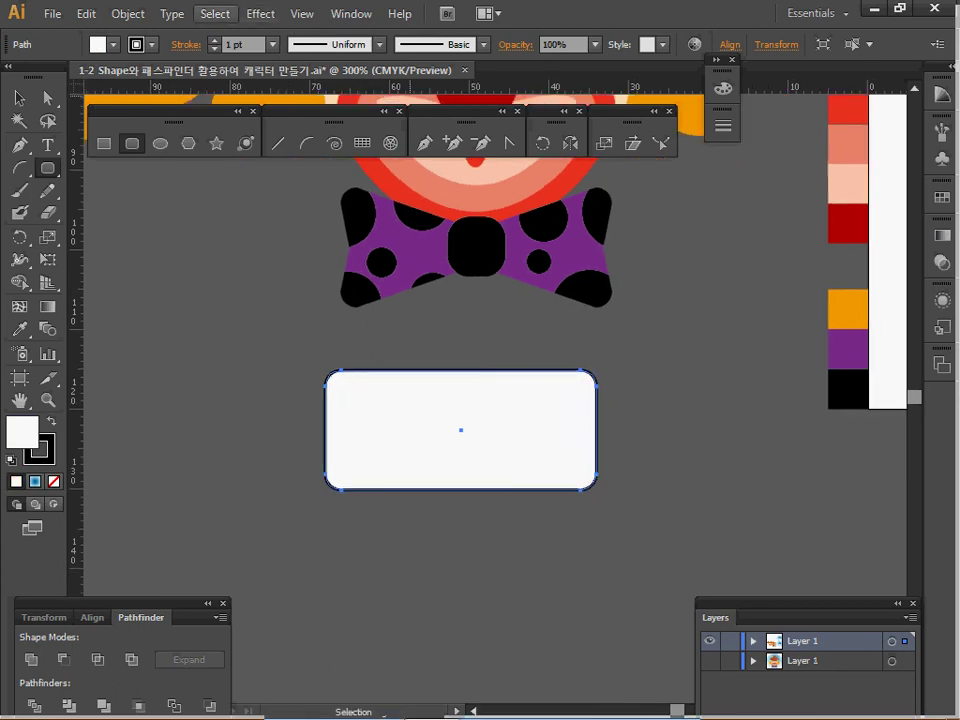
click(128, 13)
mouse_move(240, 395)
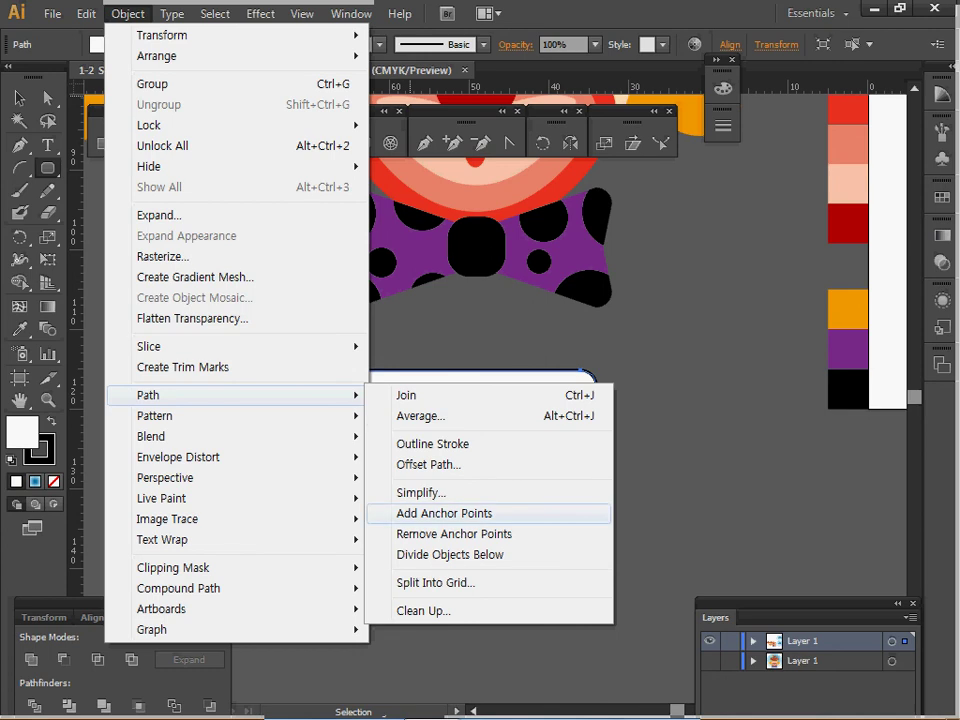
click(444, 513)
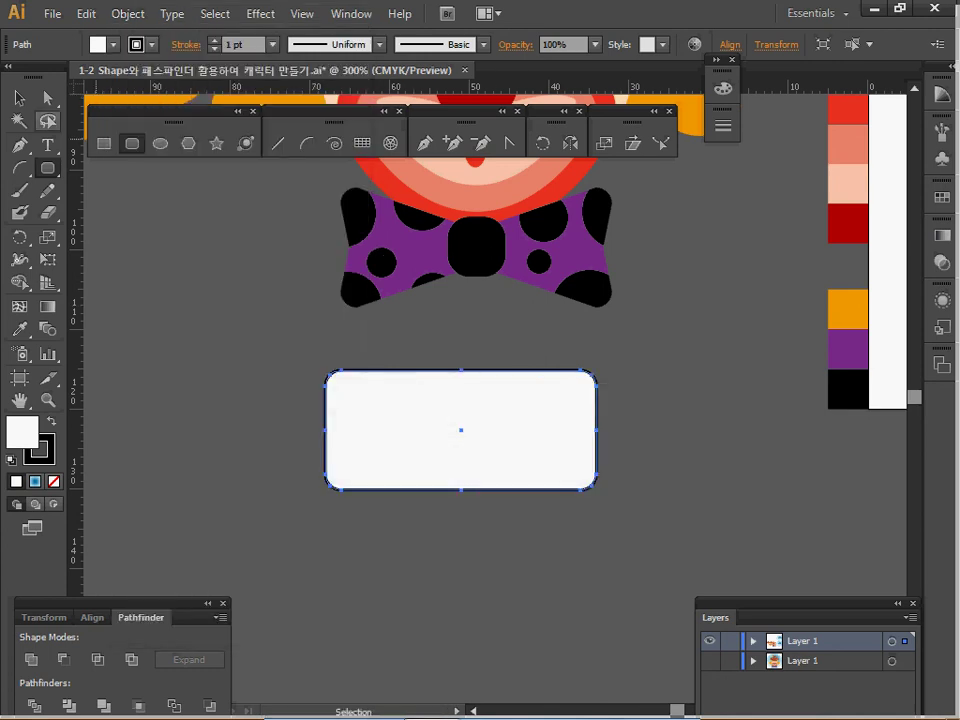
- Select the rounded rectangle's upper and lower middle anchor points and scale them to 30% to pinch a bow-tie shape
key(a)
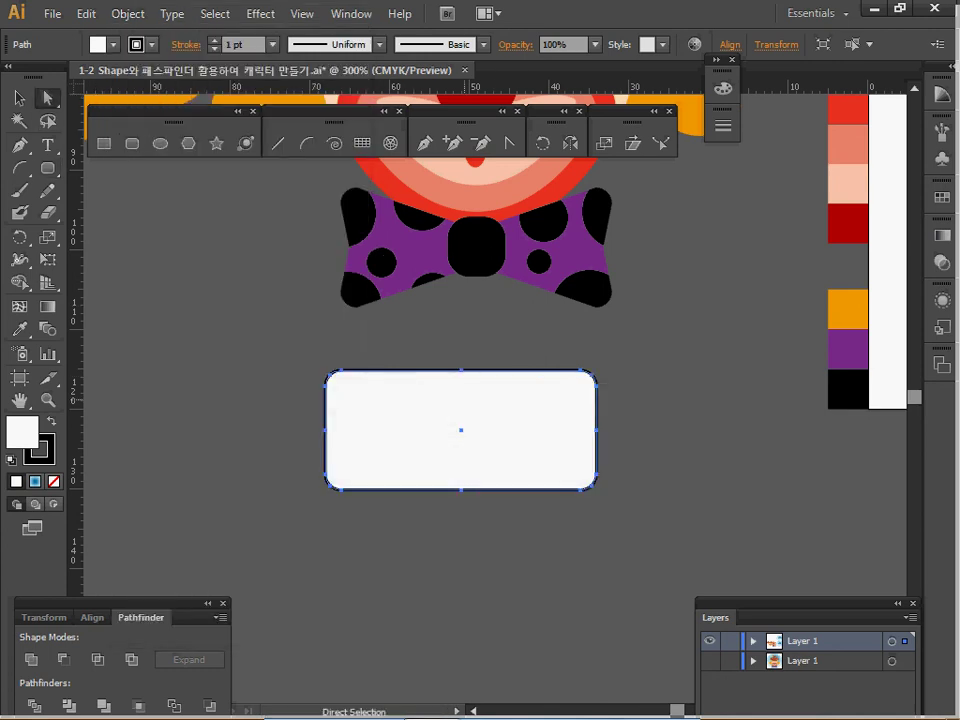
drag(438, 343, 493, 522)
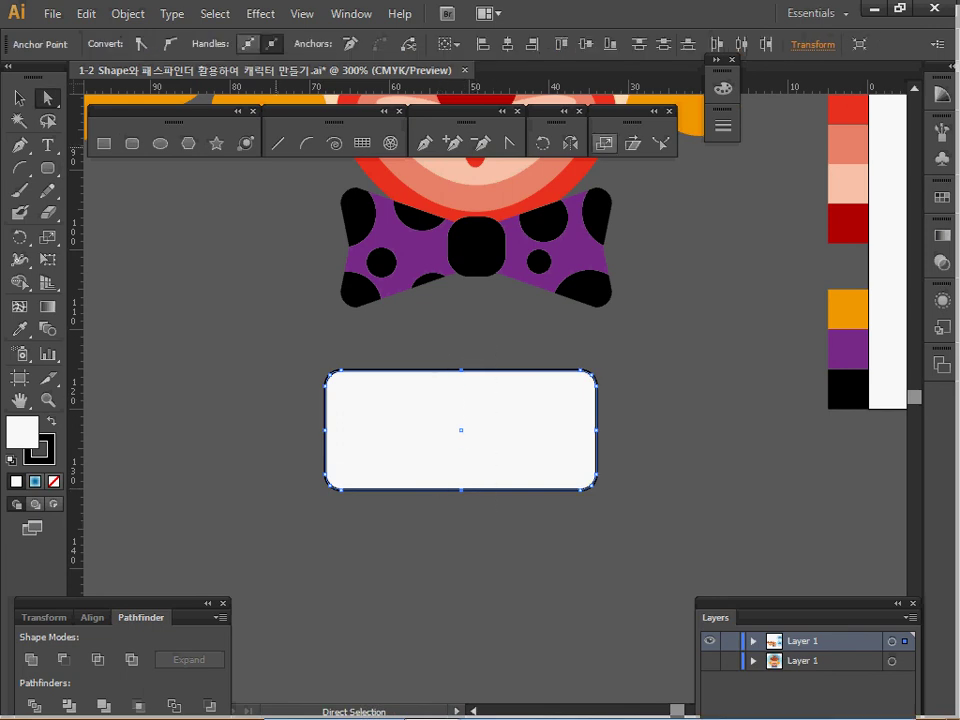
double_click(604, 143)
text(30)
key(Return)
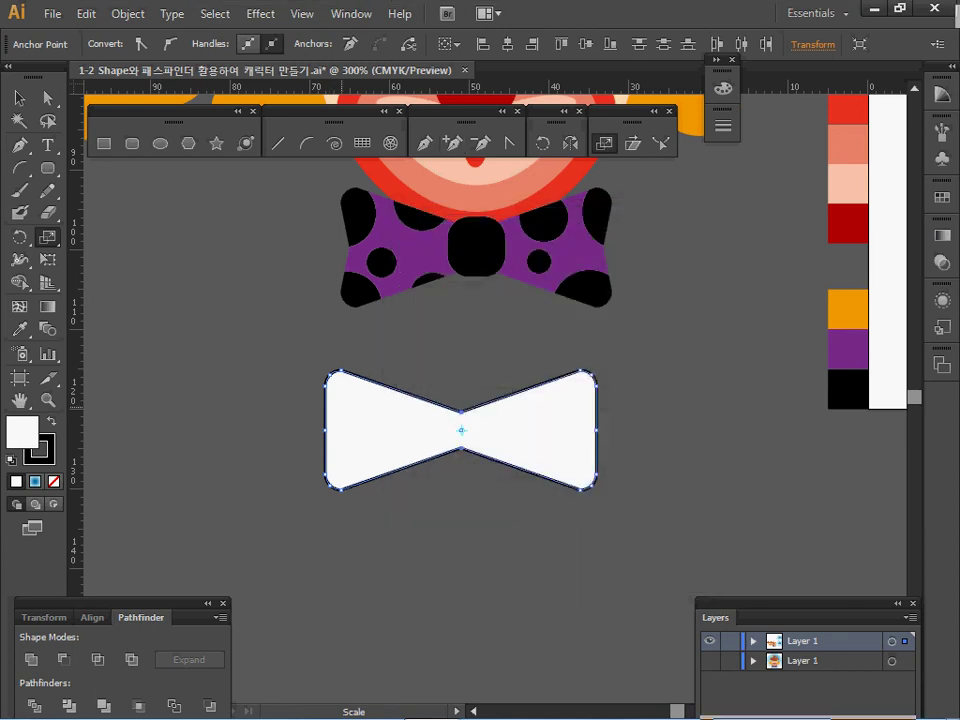
- Select the bow tie's left and right middle anchor points and scale them slightly inward to notch both side edges
key(a)
drag(285, 415, 640, 440)
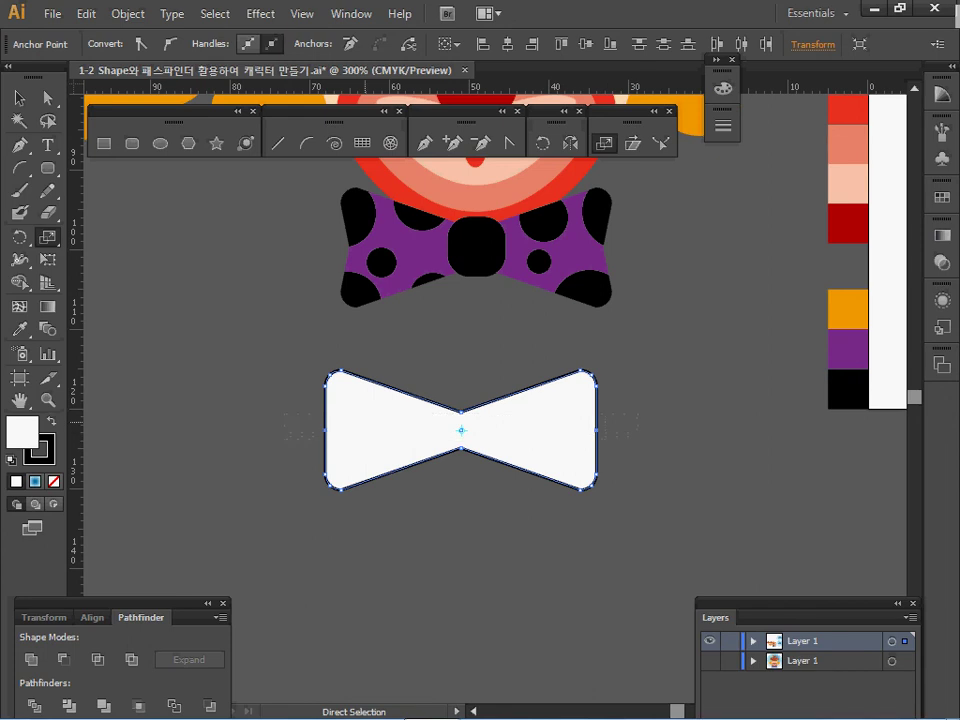
drag(321, 424, 640, 440)
key(s)
drag(248, 430, 260, 430)
key(ctrl)
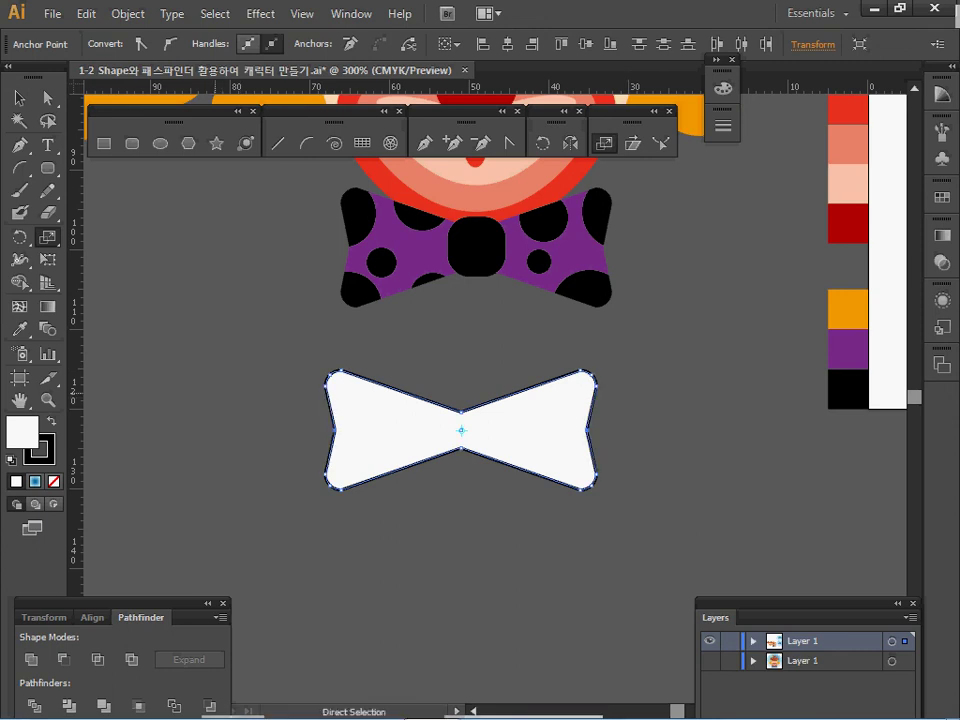
- Select the whole bow-tie shape and sample the reference bow tie's purple fill with no stroke onto it
key(ctrl+shift+a)
key(ctrl+z)
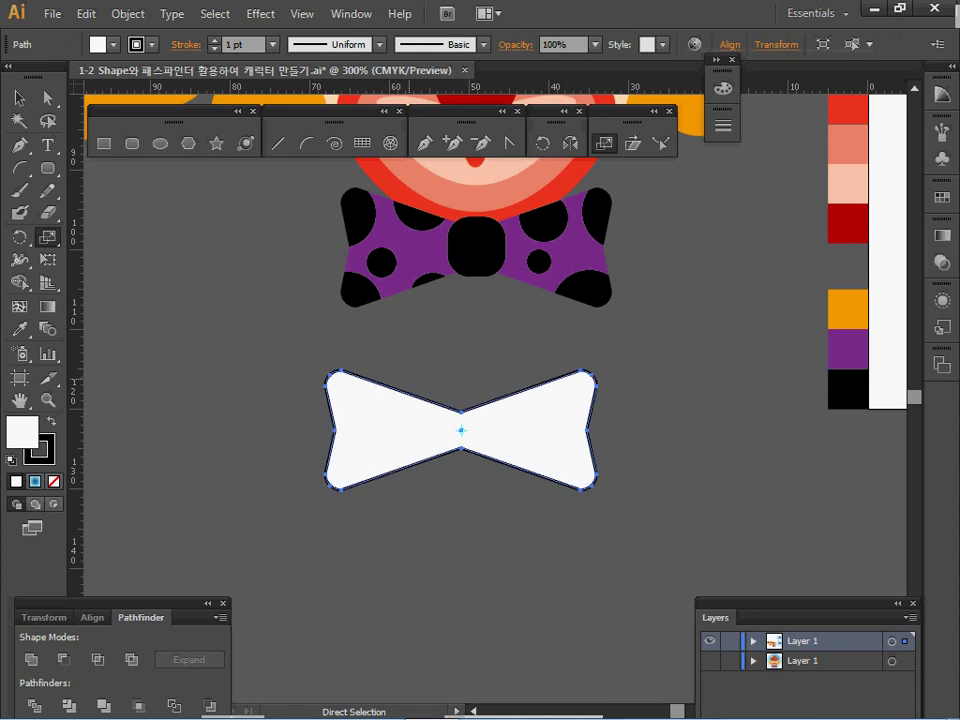
key(i)
click(425, 285)
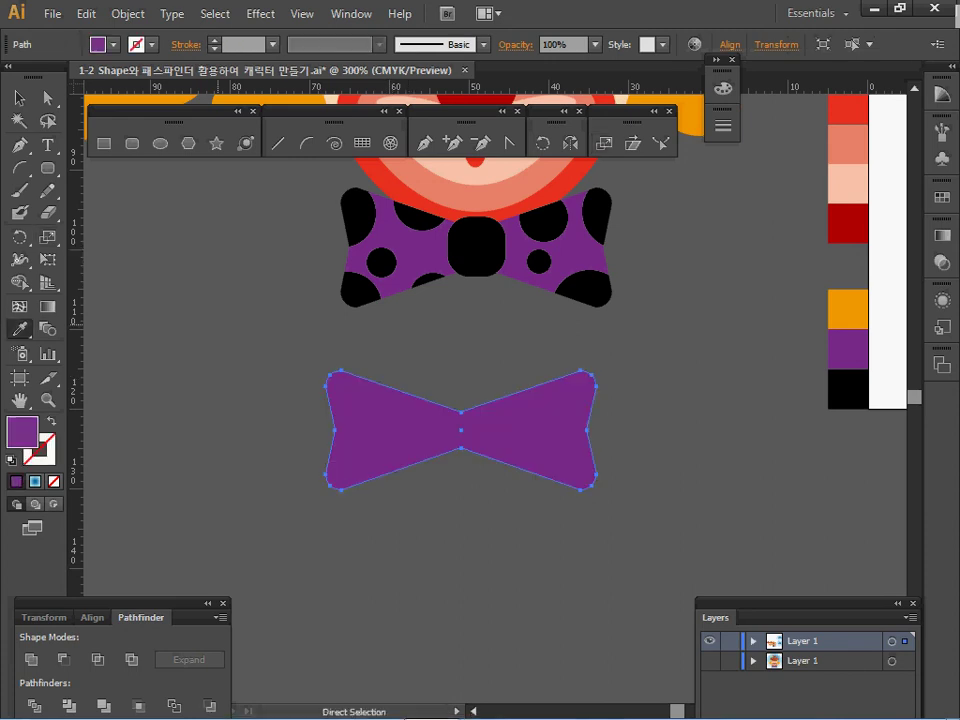
key(ctrl+shift+a)
- Draw seven black circles of varied sizes overlapping the purple bow tie's corners and slanted edges, following the reference polka dots
key(l)
key(ctrl)
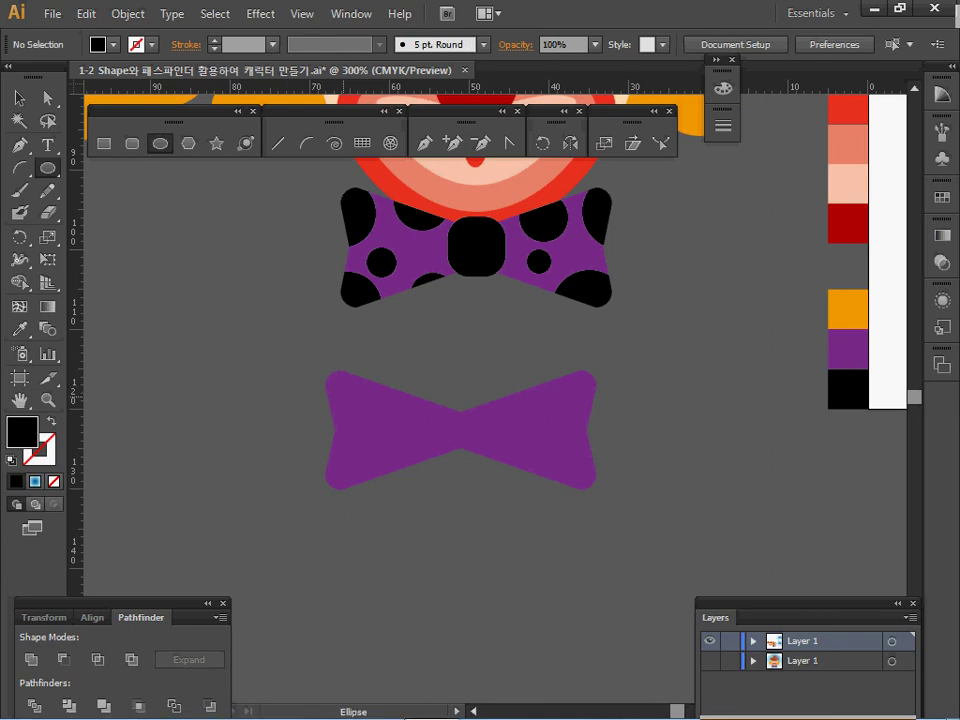
mouse_move(309, 368)
mouse_down()
mouse_move(351, 410)
mouse_move(326, 381)
mouse_up()
drag(307, 459, 335, 483)
ctrl+click(390, 360)
mouse_move(390, 360)
mouse_down()
mouse_move(446, 412)
mouse_move(443, 483)
mouse_move(402, 441)
mouse_move(424, 469)
mouse_up()
mouse_move(495, 423)
mouse_down()
mouse_move(552, 366)
mouse_move(632, 420)
mouse_up()
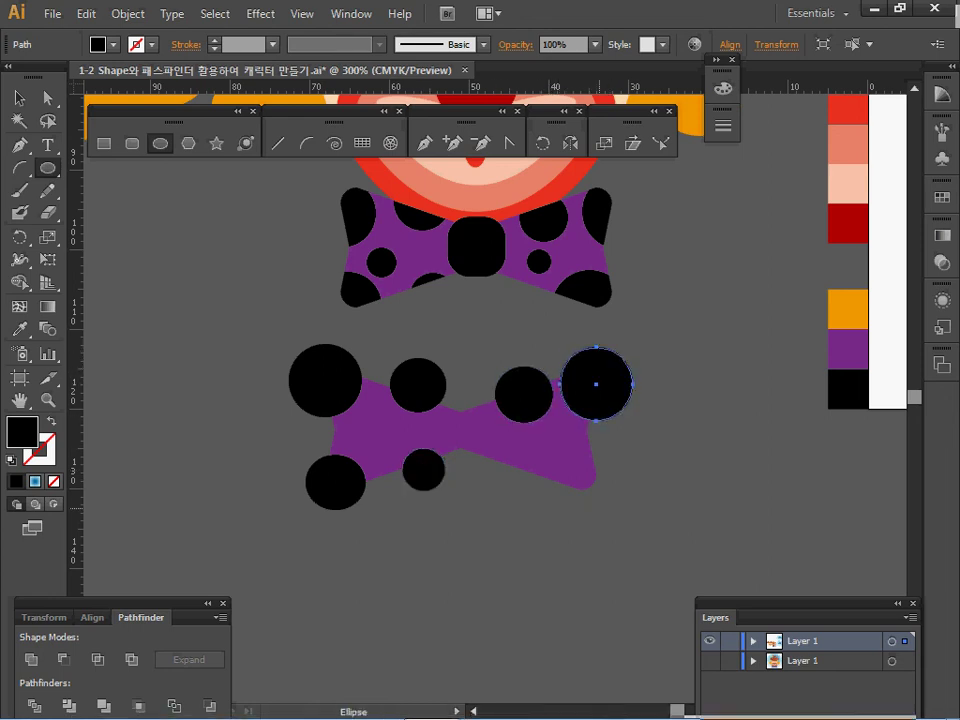
drag(543, 440, 628, 530)
key(ctrl+shift+a)
- Select the purple bow tie with all its overlapping circles and divide them along their outlines with Pathfinder
drag(248, 355, 655, 543)
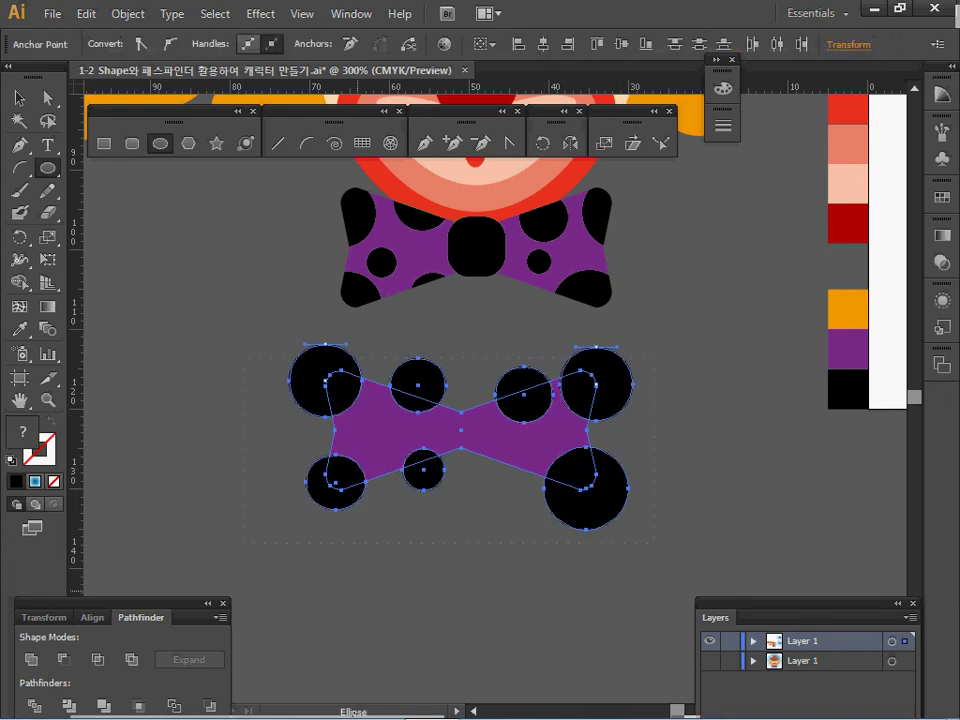
key(ctrl+g)
key(ctrl+shift+a)
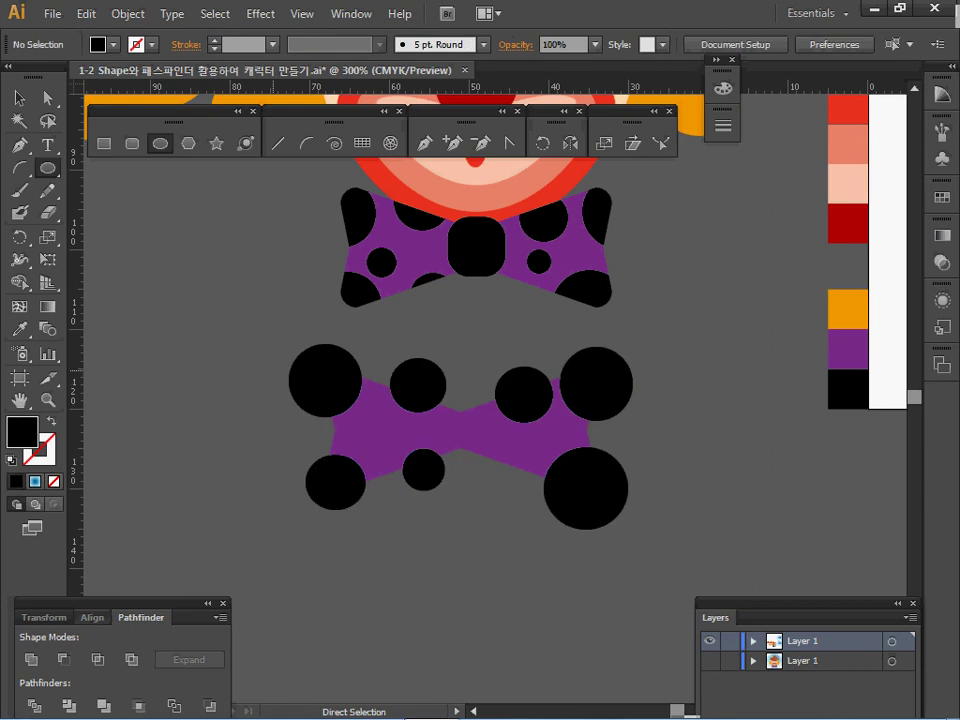
- Isolate the divided bow-tie group, delete the circle pieces lying outside the bow-tie outline, and leave isolation
click(328, 384)
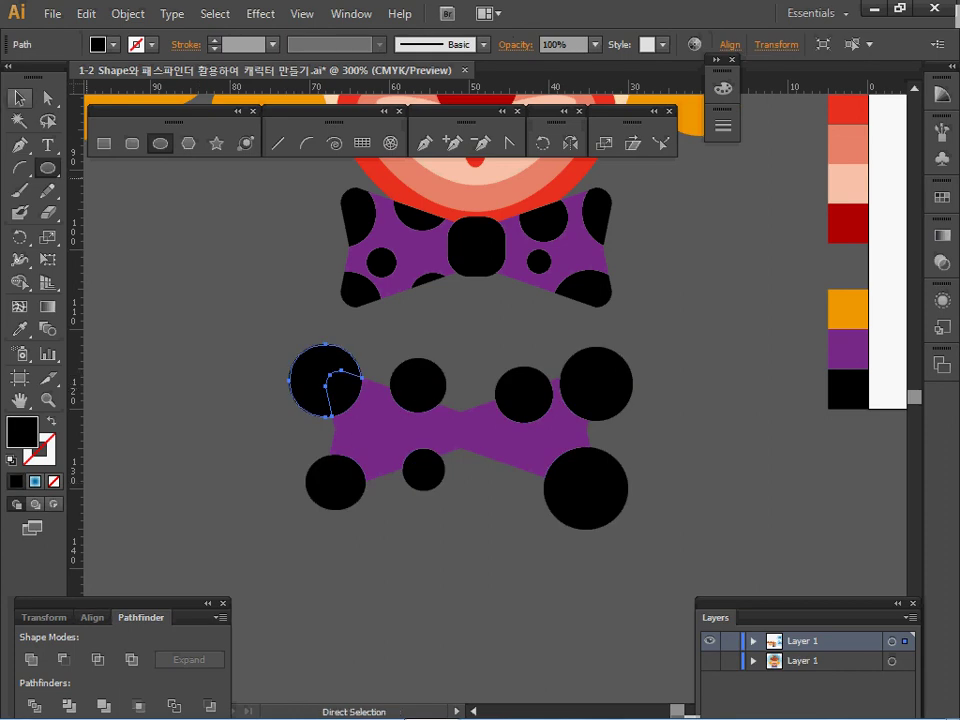
key(v)
click(326, 388)
double_click(326, 388)
click(326, 388)
shift+click(335, 482)
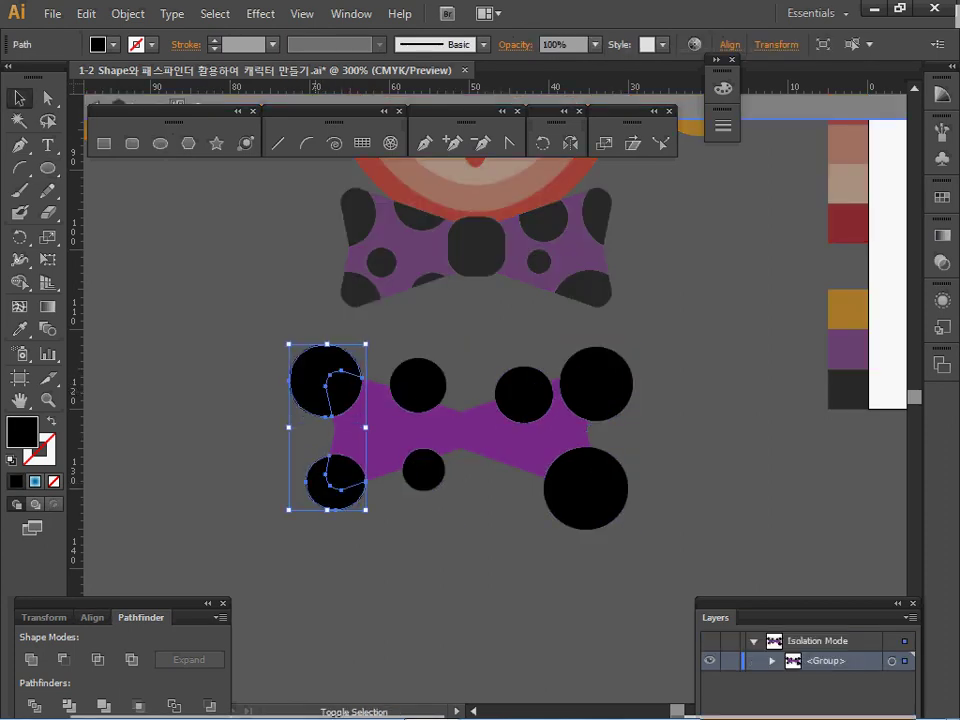
shift+click(423, 469)
shift+click(418, 384)
shift+click(524, 394)
shift+click(596, 383)
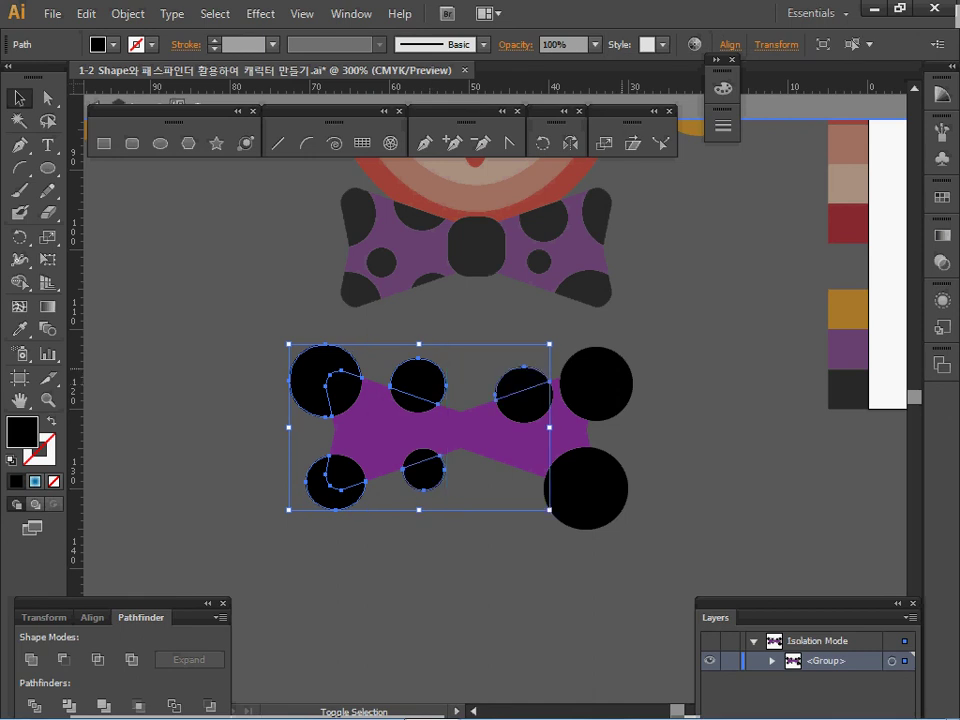
key(ctrl+a)
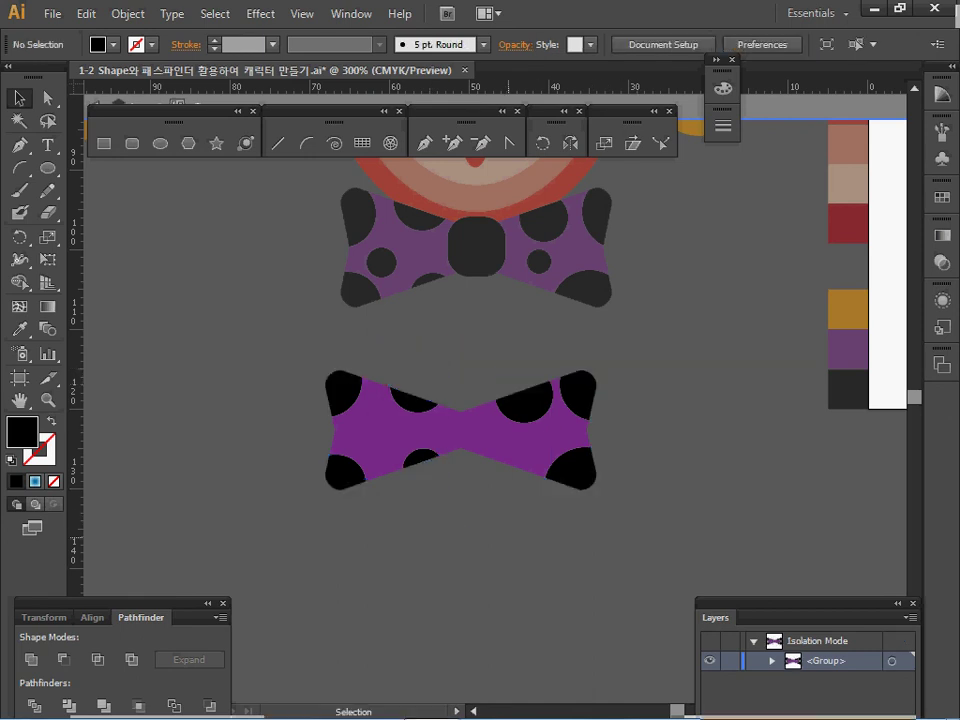
key(Escape)
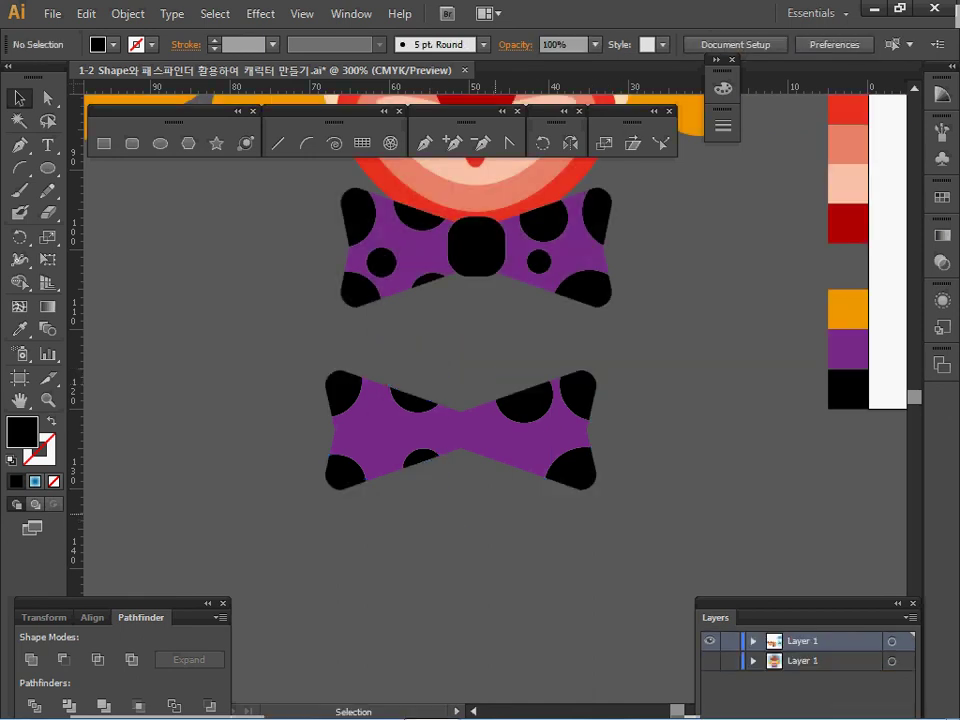
- Add a small black dot inside each half of the bow tie, making the left dot slightly larger
key(l)
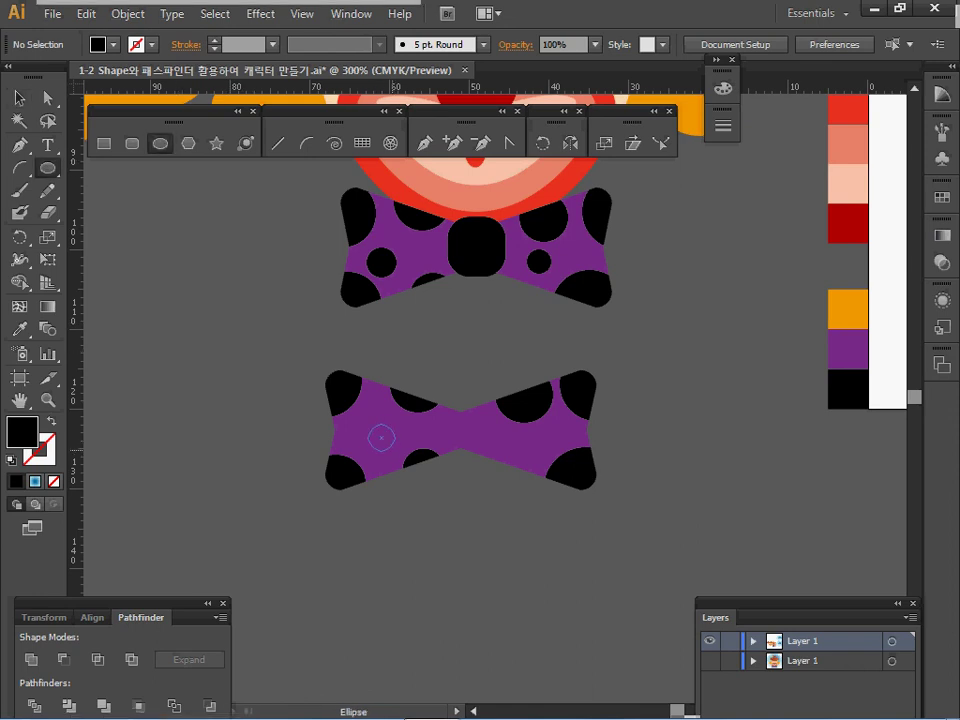
drag(381, 437, 357, 455)
key(ctrl+h)
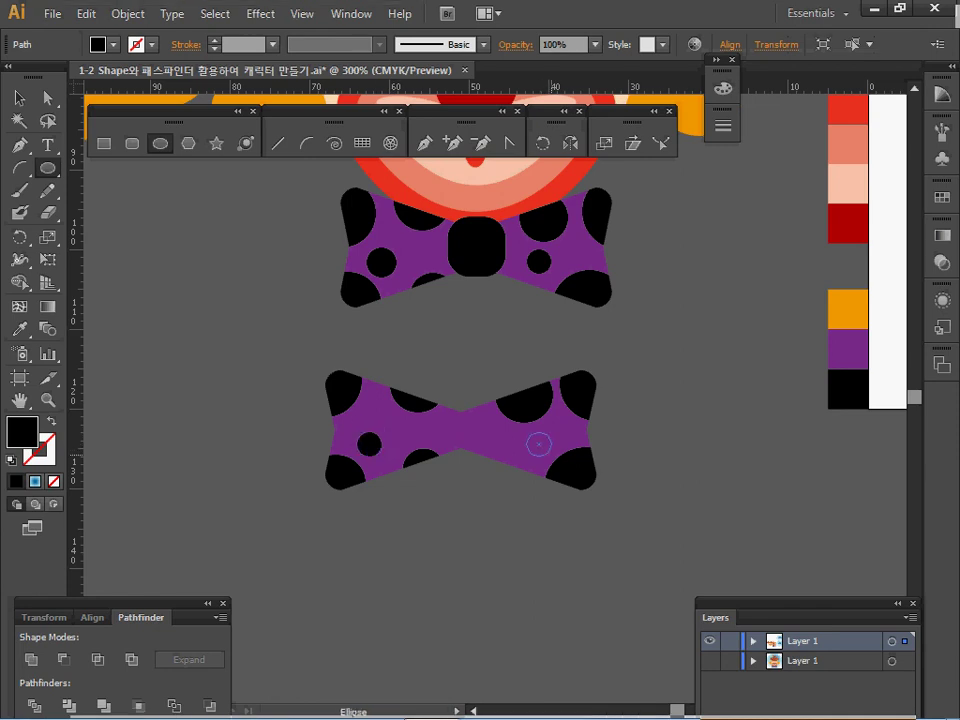
drag(538, 443, 540, 445)
ctrl+click(370, 441)
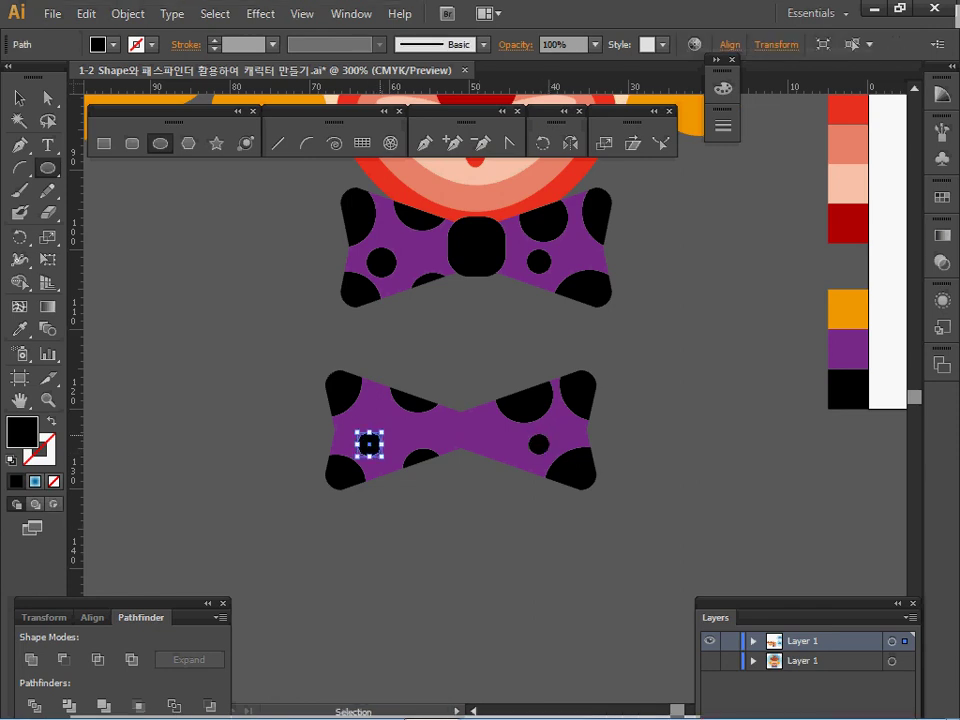
key(ctrl+shift+a)
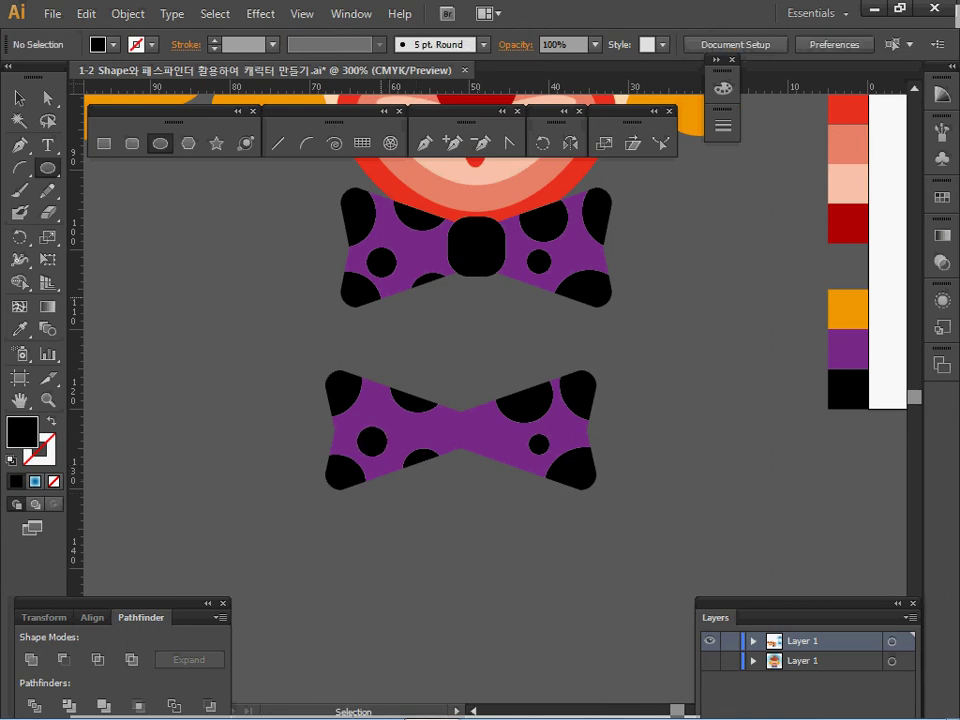
- Draw a black rounded rectangle from the bow tie's centre as the knot, sized like the reference knot
click(131, 143)
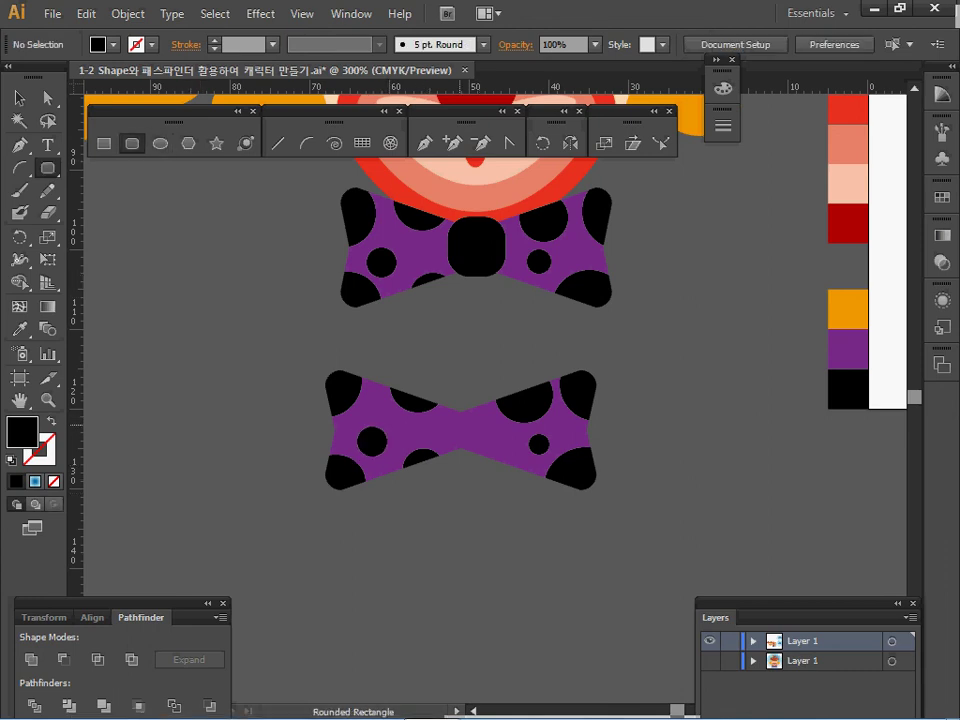
key(alt)
drag(461, 430, 488, 461)
drag(488, 461, 491, 463)
key(ctrl+shift+a)
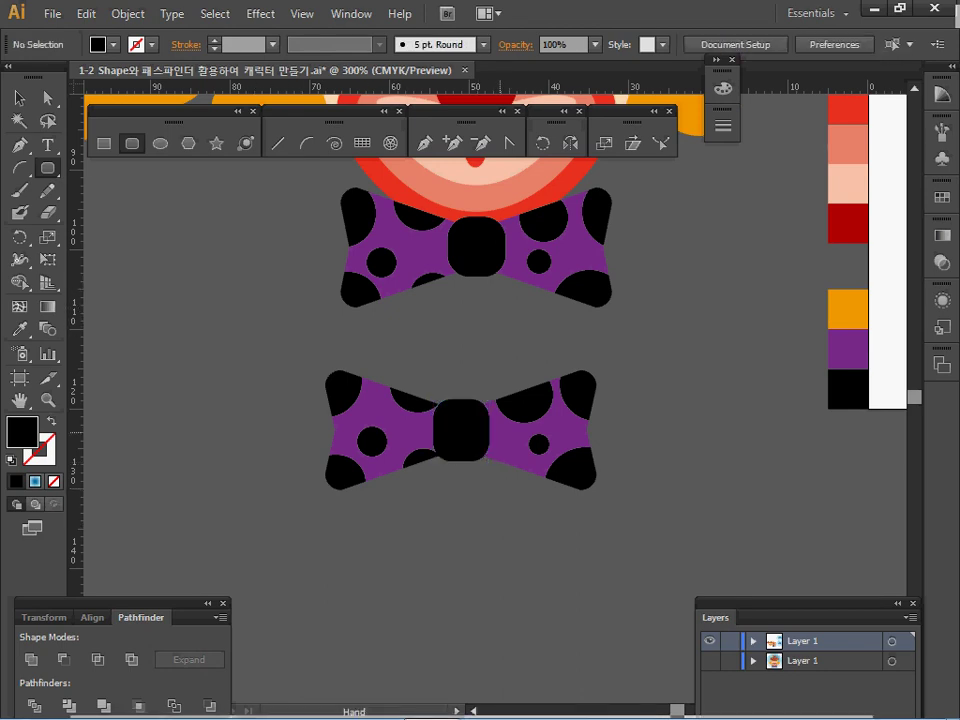
- Hide the drawing layer, show the finished artwork layer, and view the complete clown badge
key(ctrl+0)
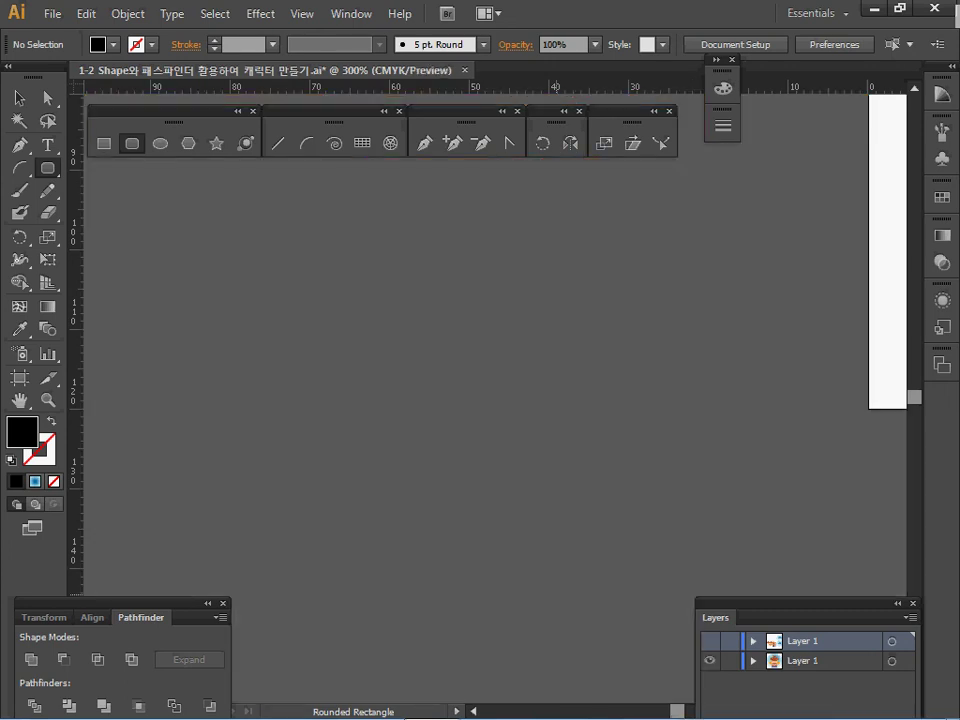
key(space)
scroll(480, 380, right, 2)
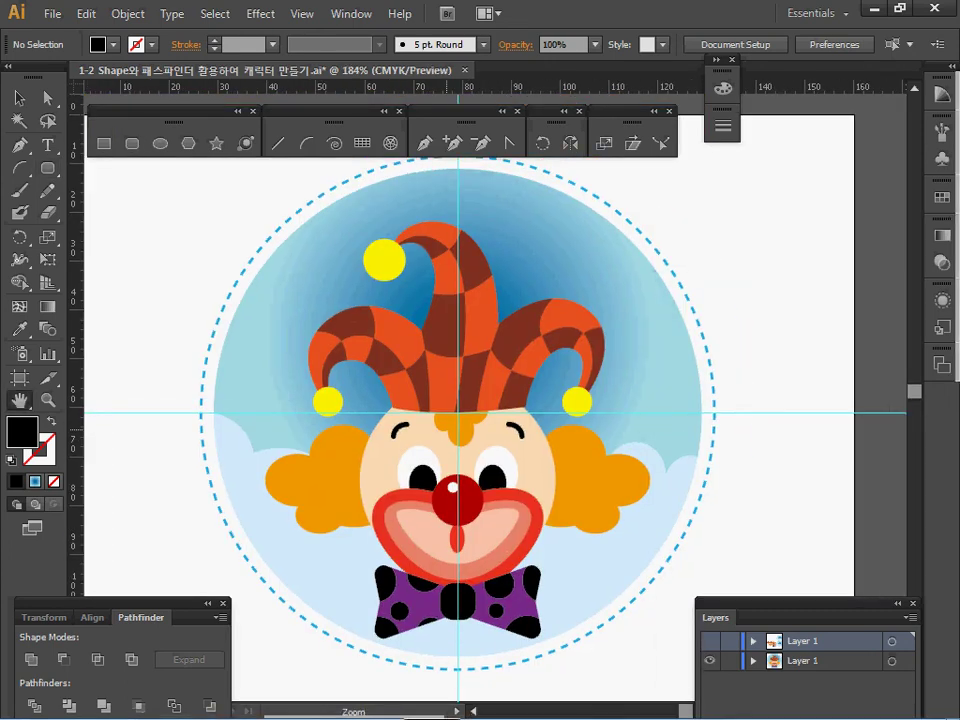
key(ctrl+minus)
scroll(480, 380, right, 4)
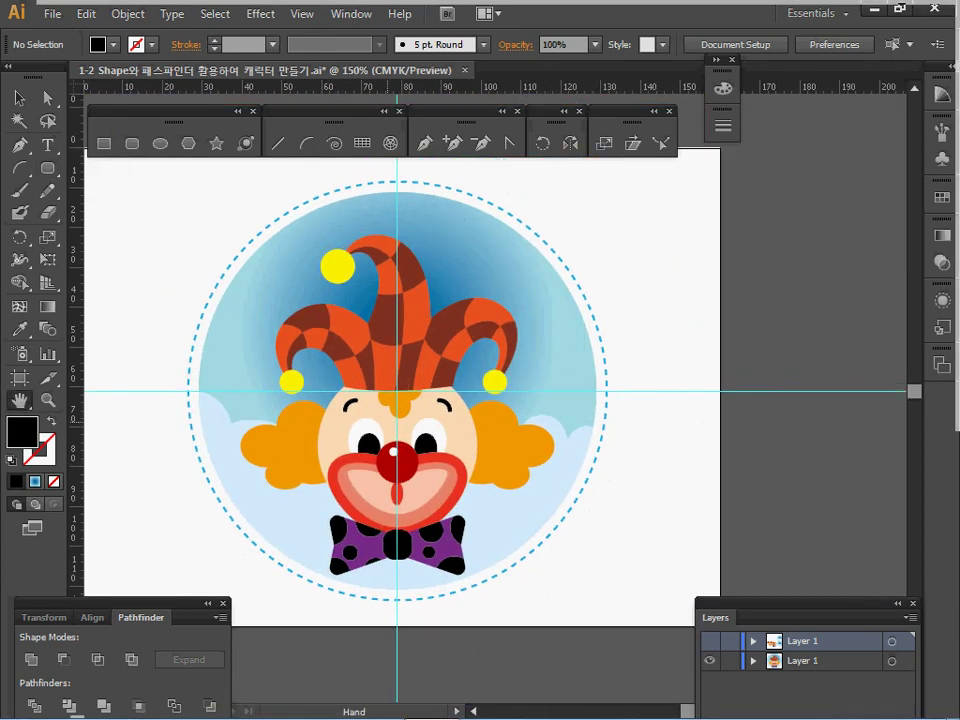